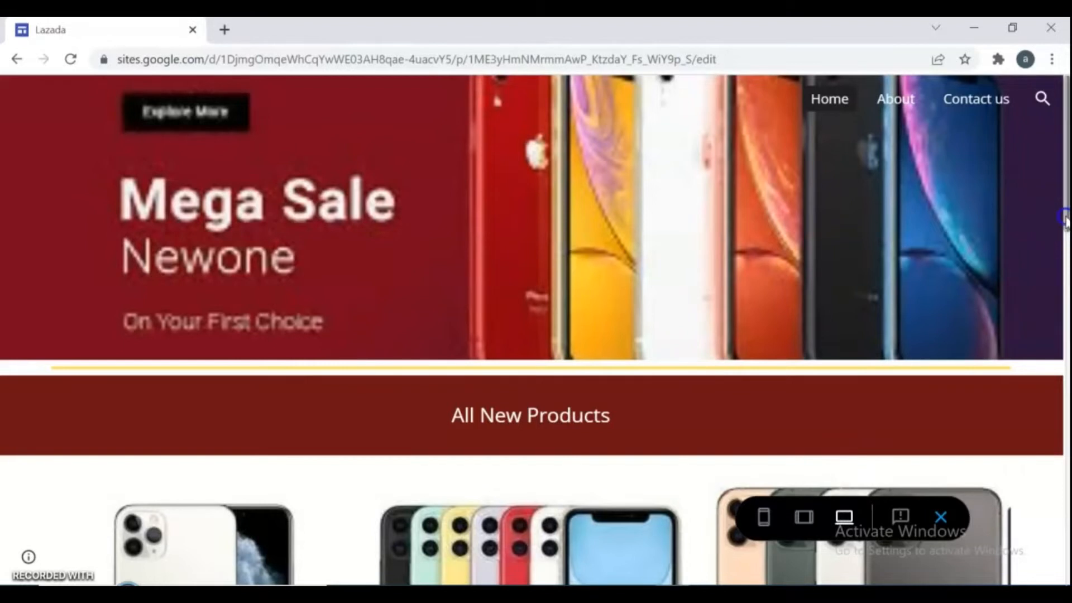
Review the Home, About and Contact us pages of the site in preview
drag(1065, 221, 1064, 437)
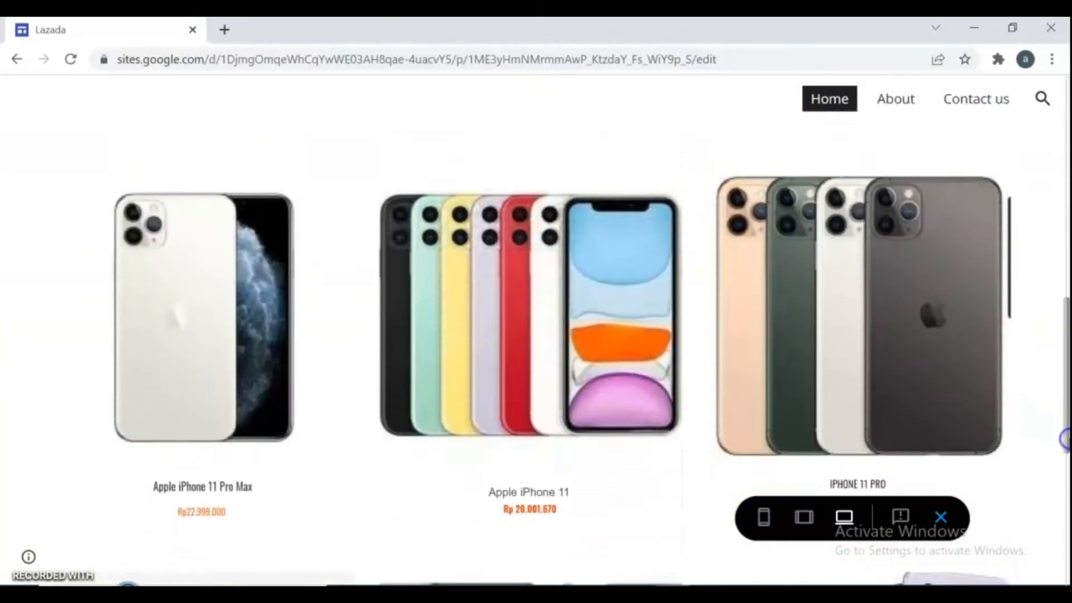
click(895, 109)
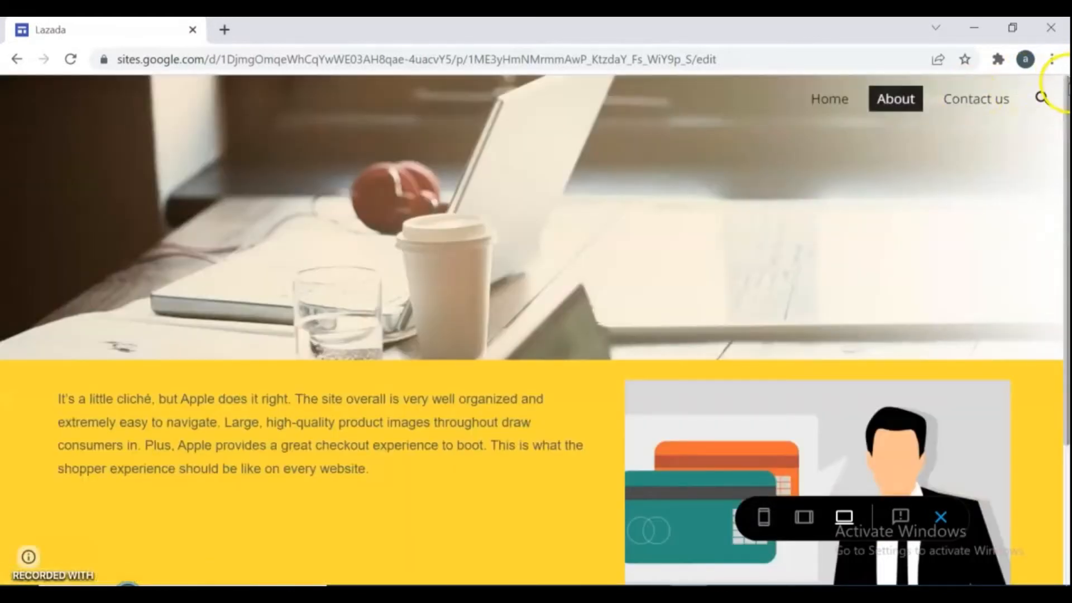
drag(1065, 96, 1064, 215)
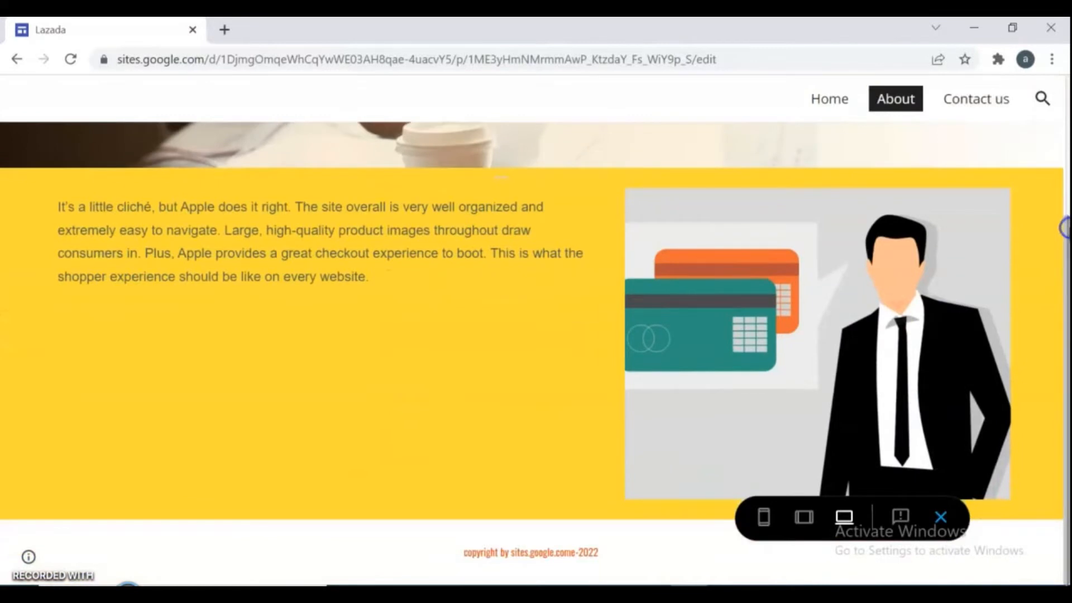
click(975, 110)
drag(1063, 354, 1062, 373)
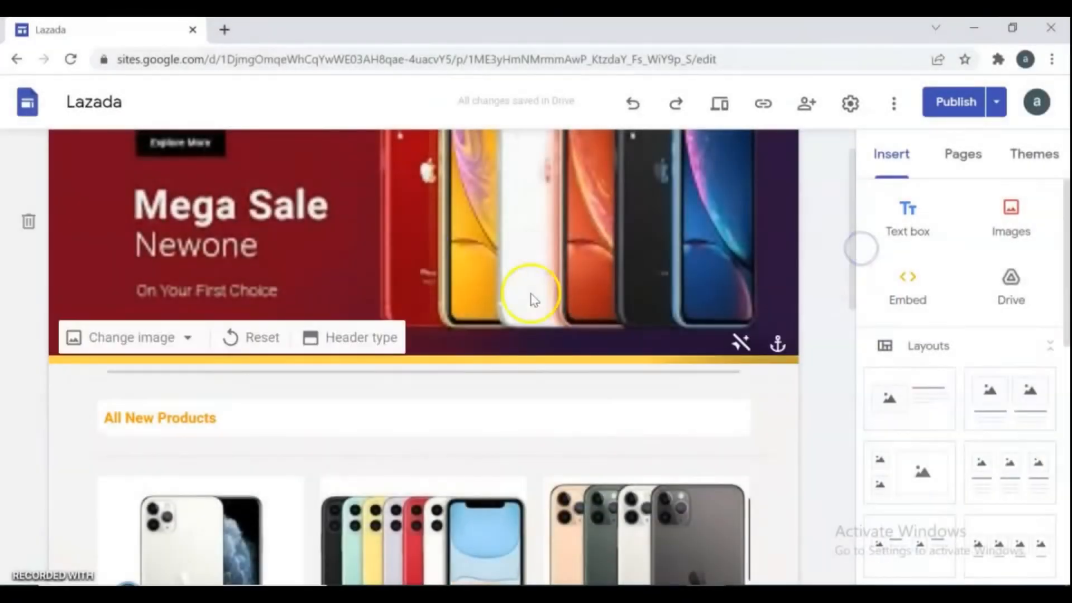
Set the font of the "All New Products" text to Arial
click(427, 435)
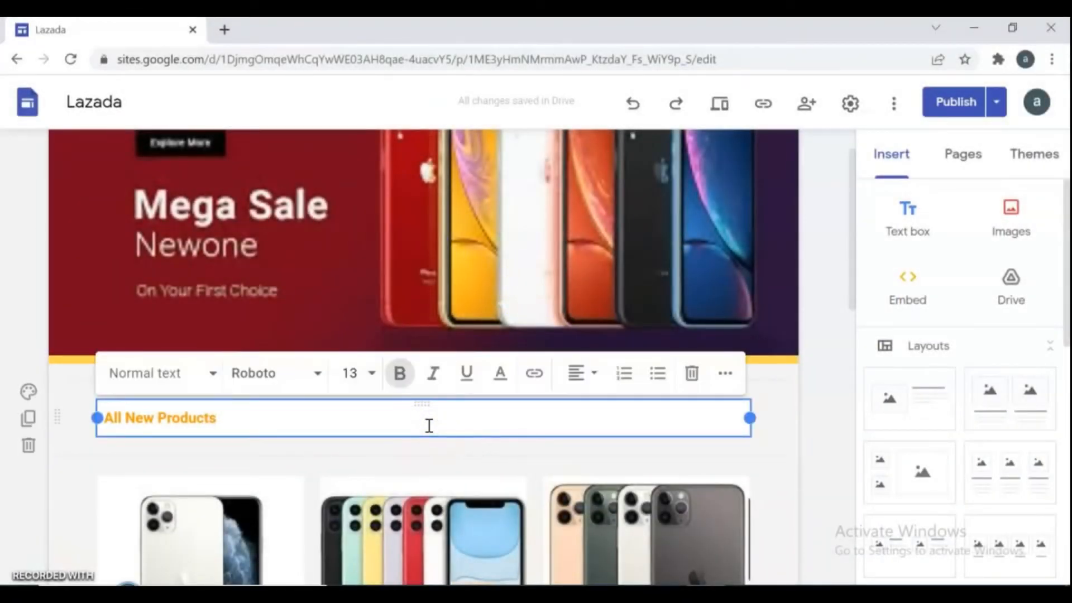
drag(226, 414, 103, 420)
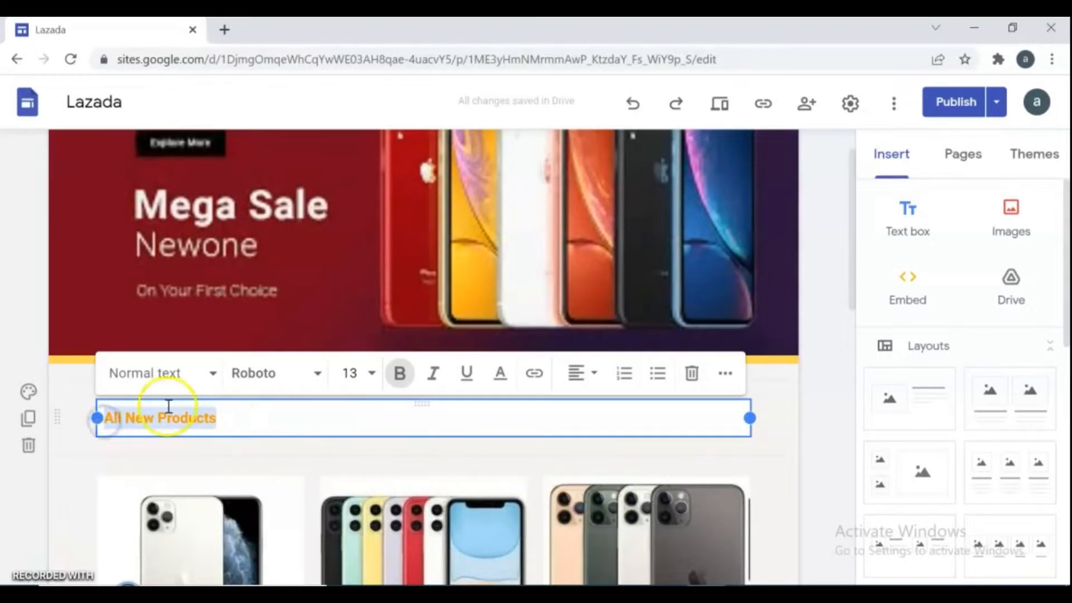
click(306, 375)
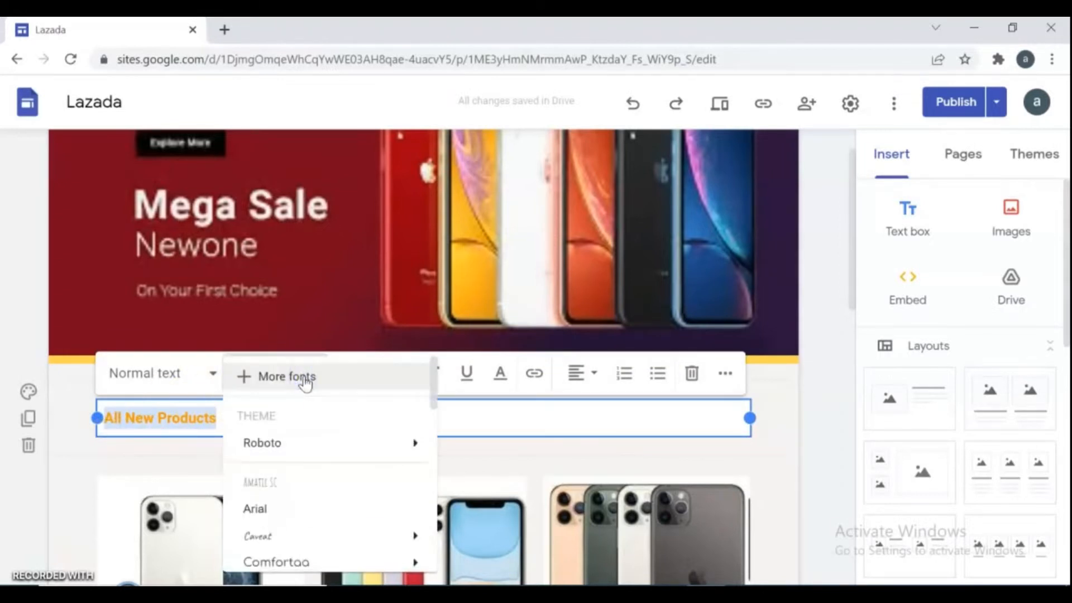
click(260, 508)
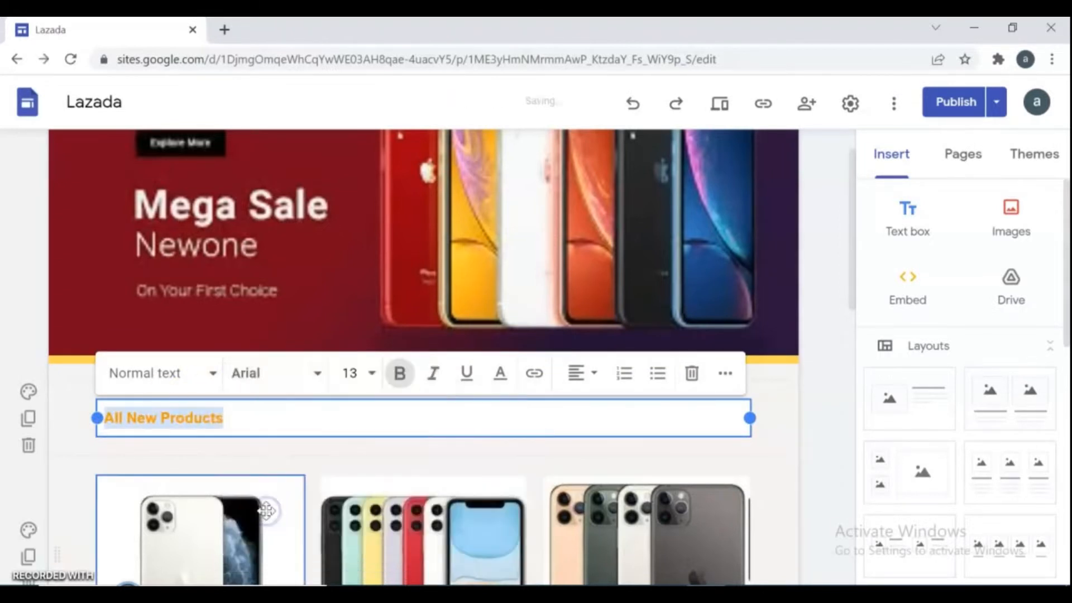
Apply the Heading style to the "All New Products" text and center it
click(209, 373)
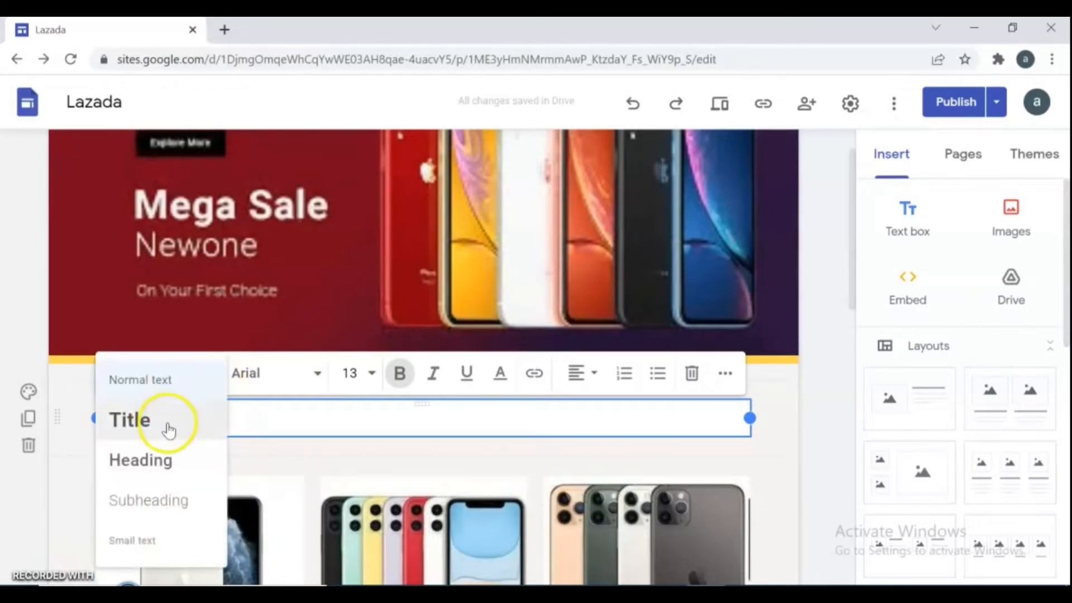
click(150, 462)
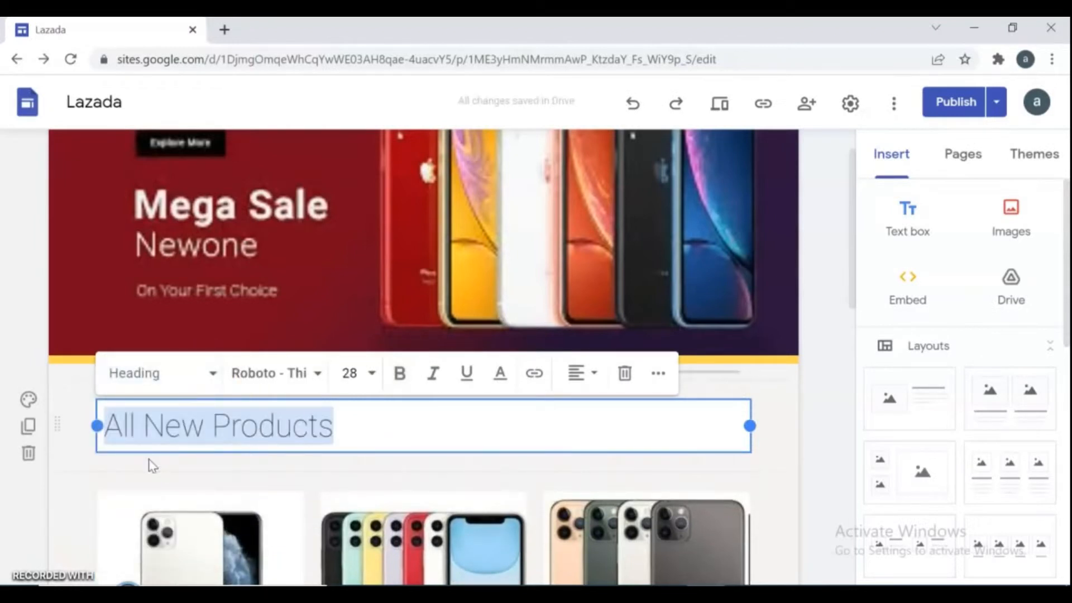
click(352, 391)
click(594, 373)
click(580, 420)
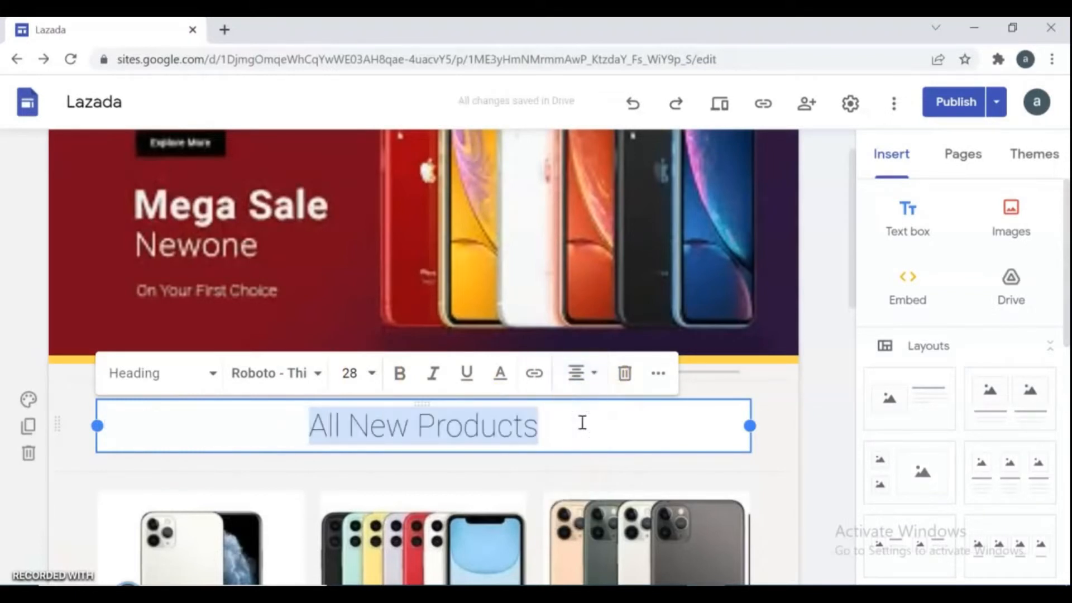
Apply section color Style 3 to the "All New Products" section
click(29, 399)
click(108, 509)
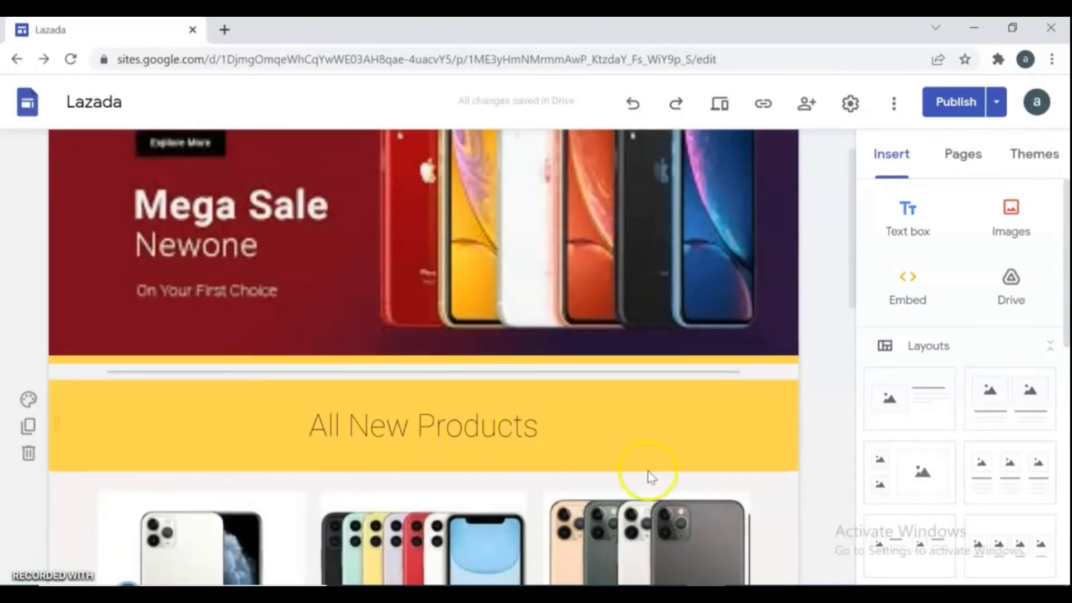
click(847, 330)
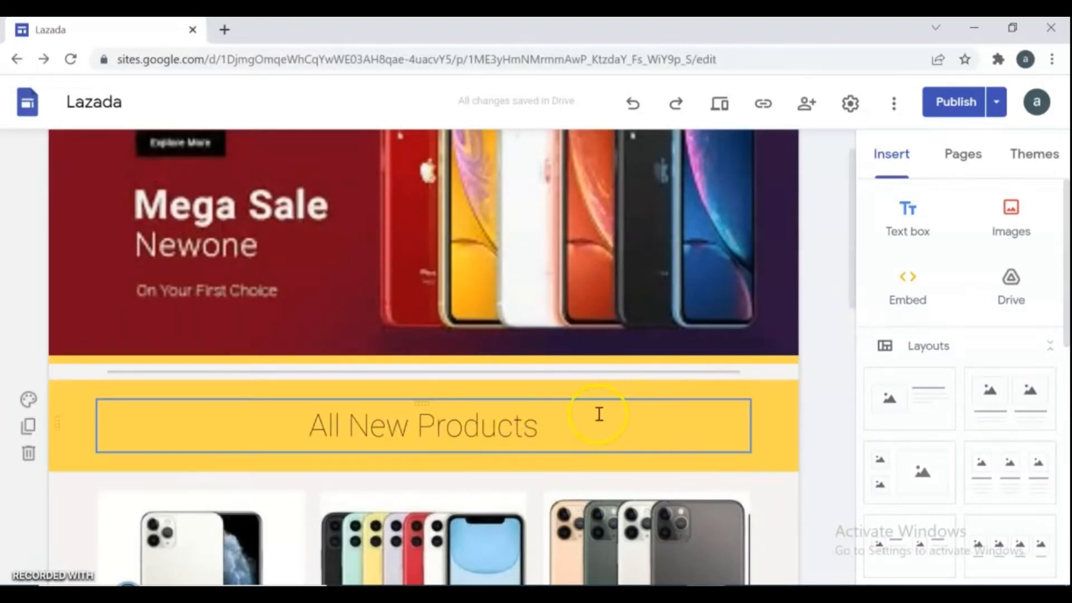
Choose an image background for the "All New Products" section and search Google images for "red"
click(296, 419)
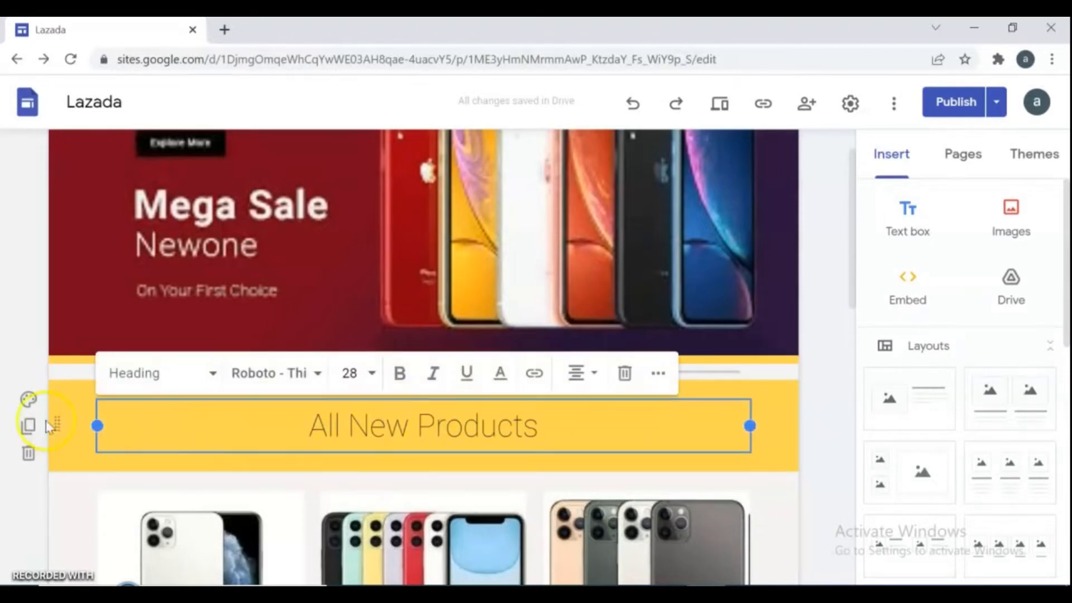
click(27, 400)
click(188, 534)
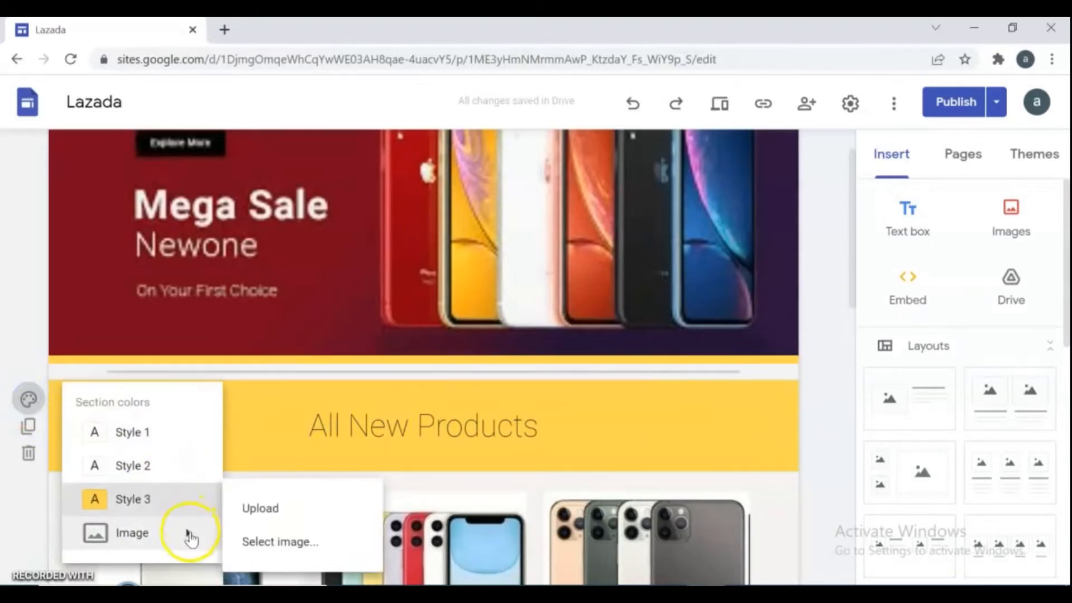
click(274, 543)
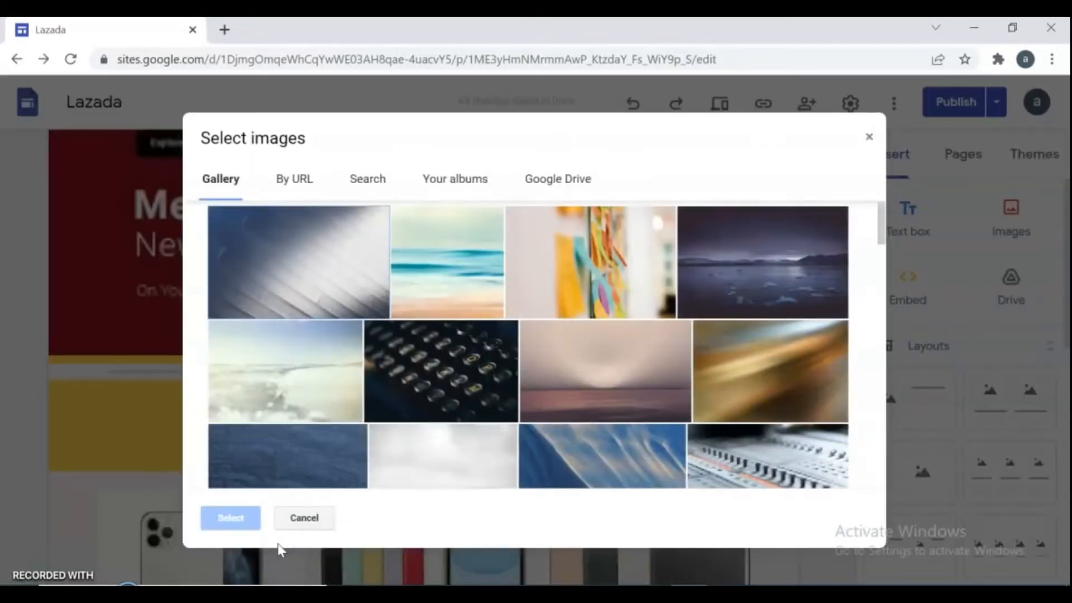
click(367, 174)
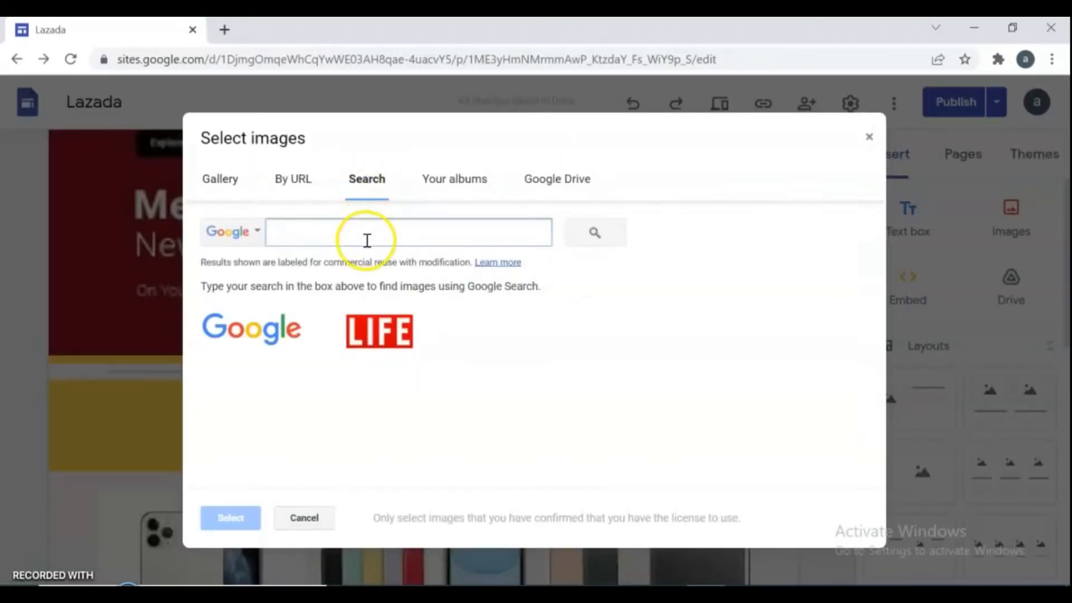
text(red)
click(592, 233)
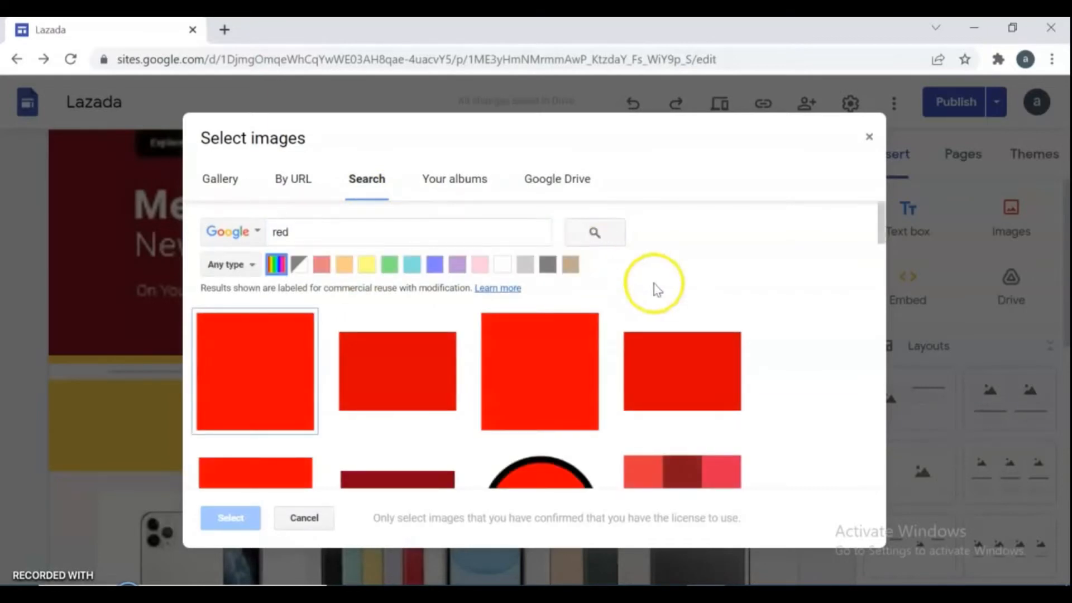
Apply a plain red image from the search results as the section's background
click(690, 359)
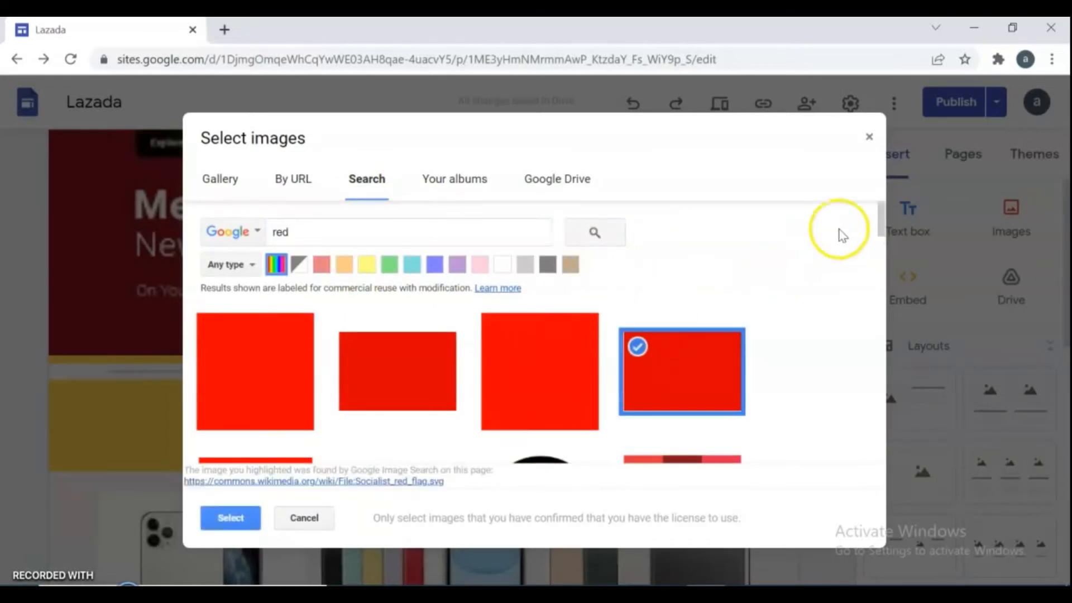
drag(882, 220, 873, 79)
click(232, 515)
click(677, 438)
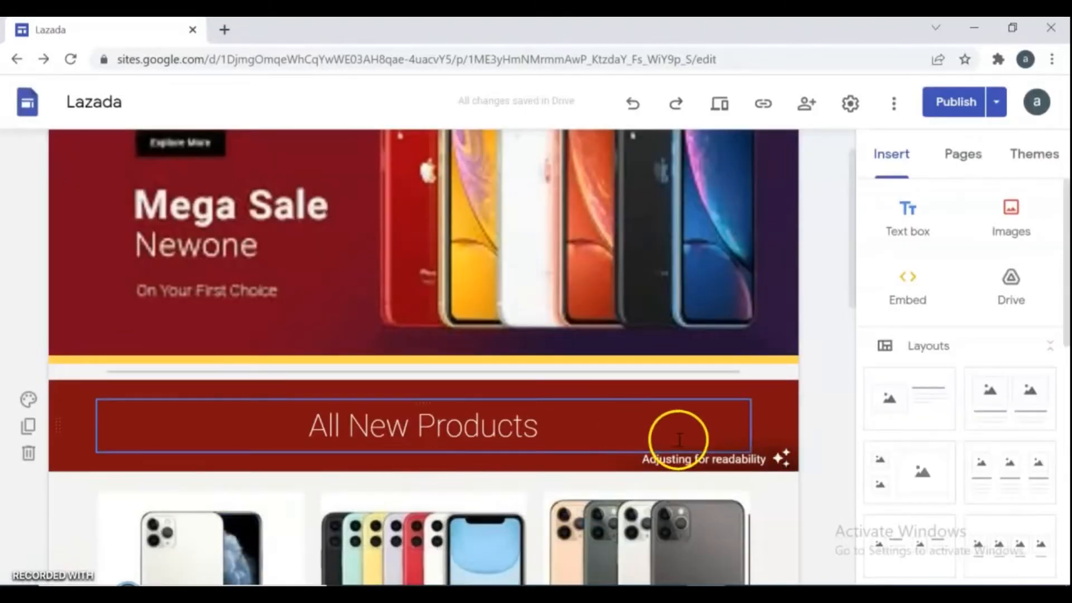
click(824, 402)
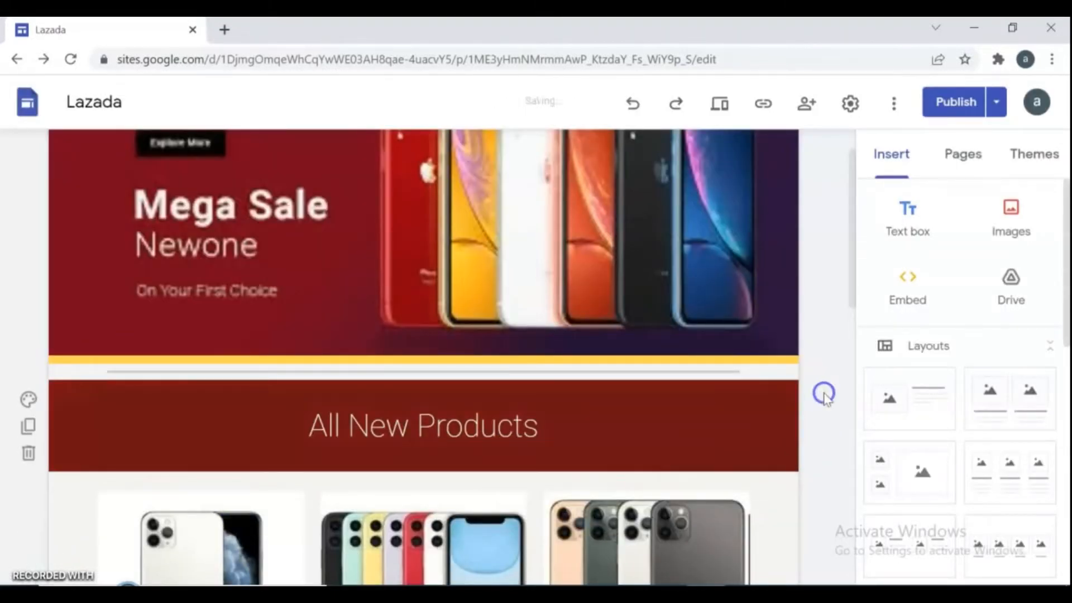
Shorten the first product's caption to "Apple iPhone 11 Pro Max" by deleting "64GB Smartphone"
drag(852, 274, 913, 371)
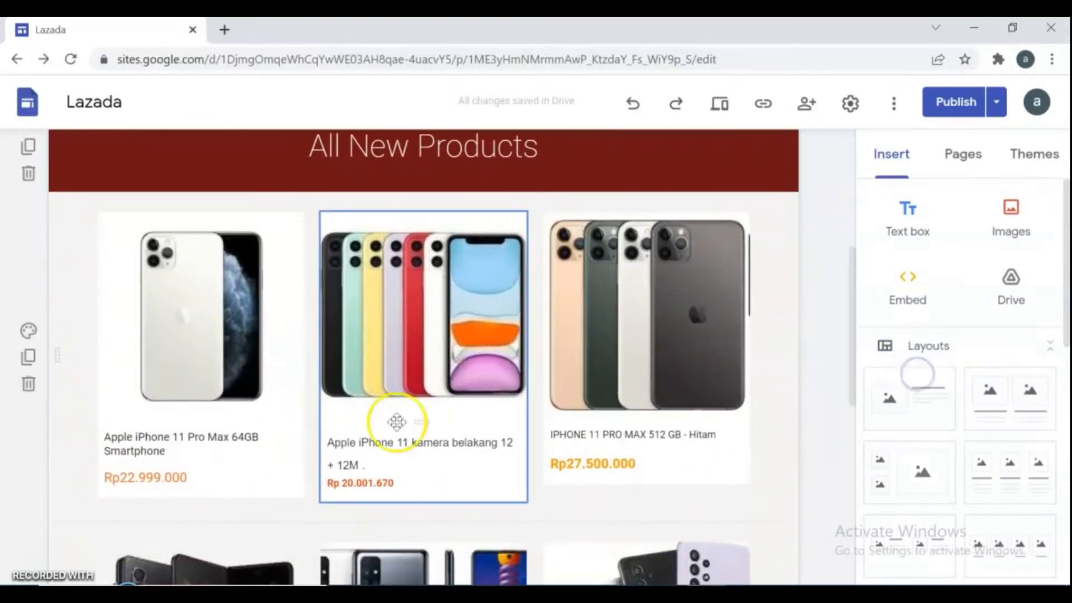
click(192, 363)
click(175, 455)
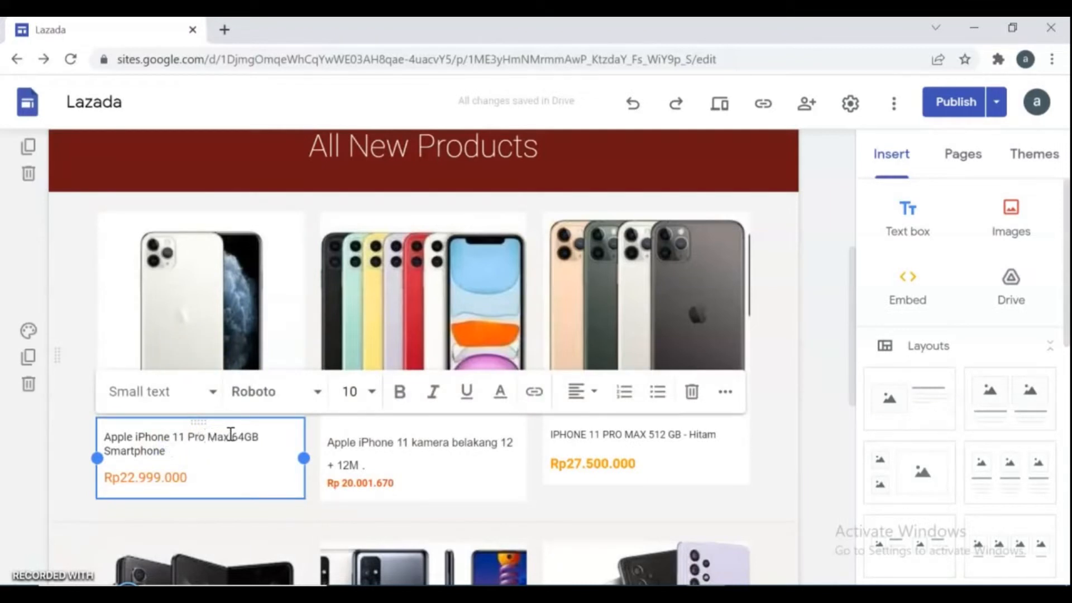
drag(231, 434, 244, 455)
key(BackSpace)
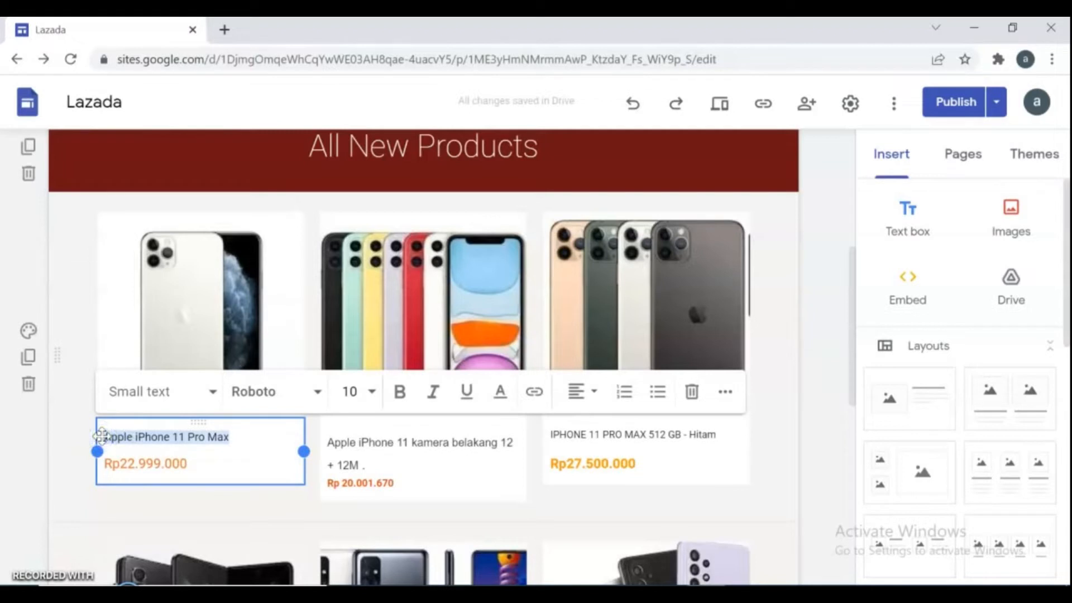
Center the name and price of the Apple iPhone 11 Pro Max under its image
click(585, 391)
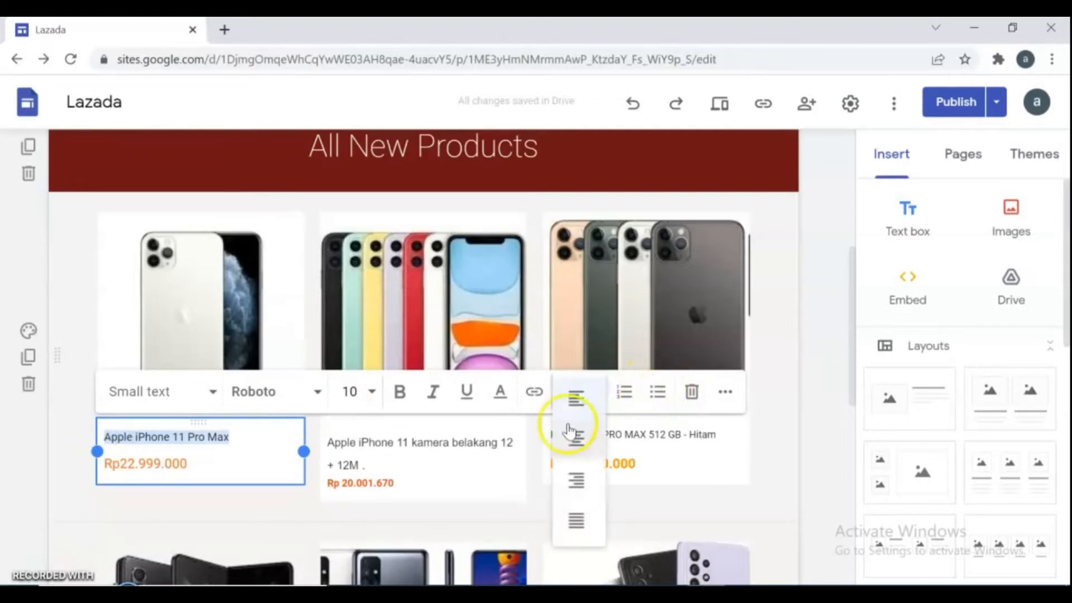
click(576, 445)
drag(192, 461, 105, 463)
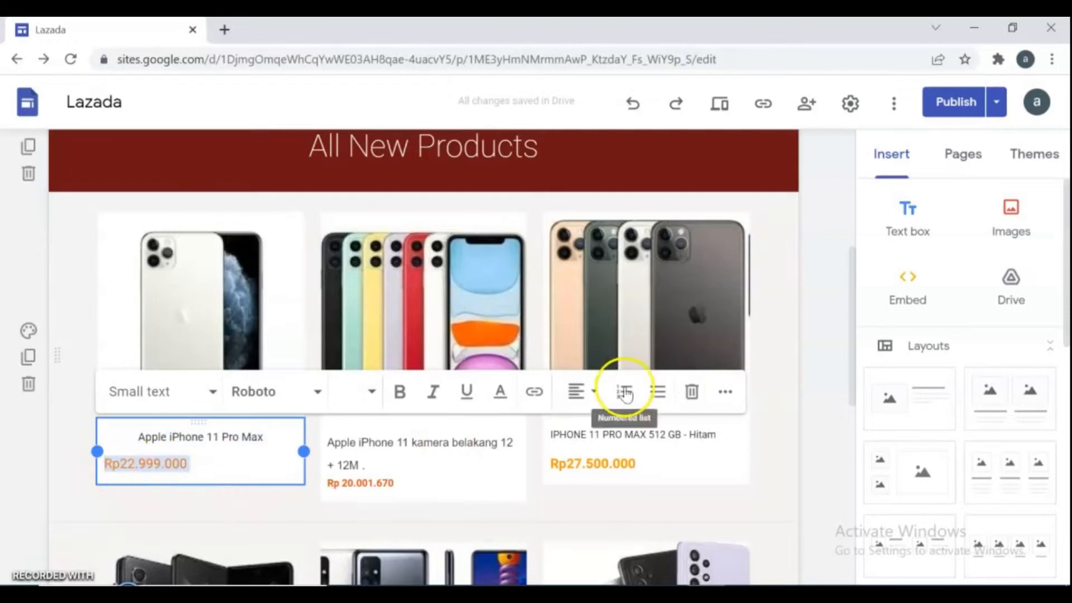
click(583, 390)
click(581, 442)
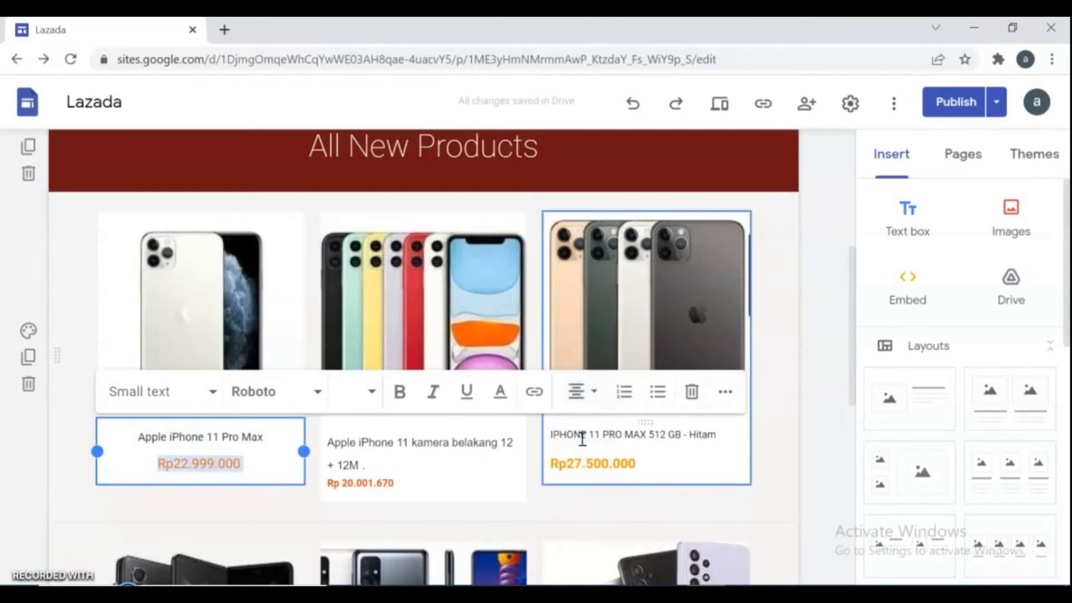
Shorten the second product's name to "Apple iPhone 11" and center its name and price
click(433, 475)
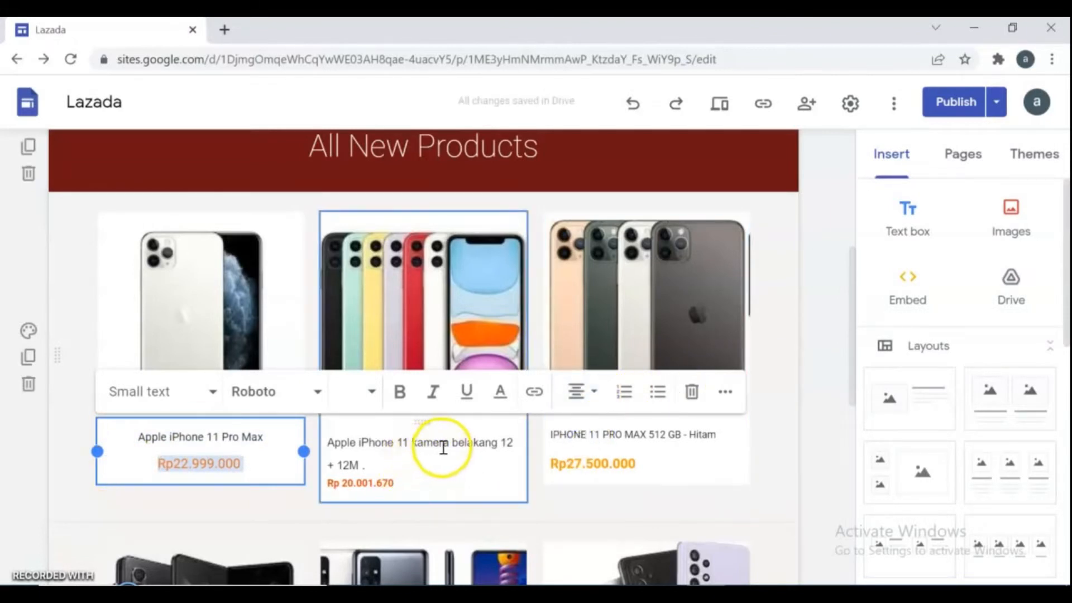
click(412, 441)
drag(411, 441, 377, 467)
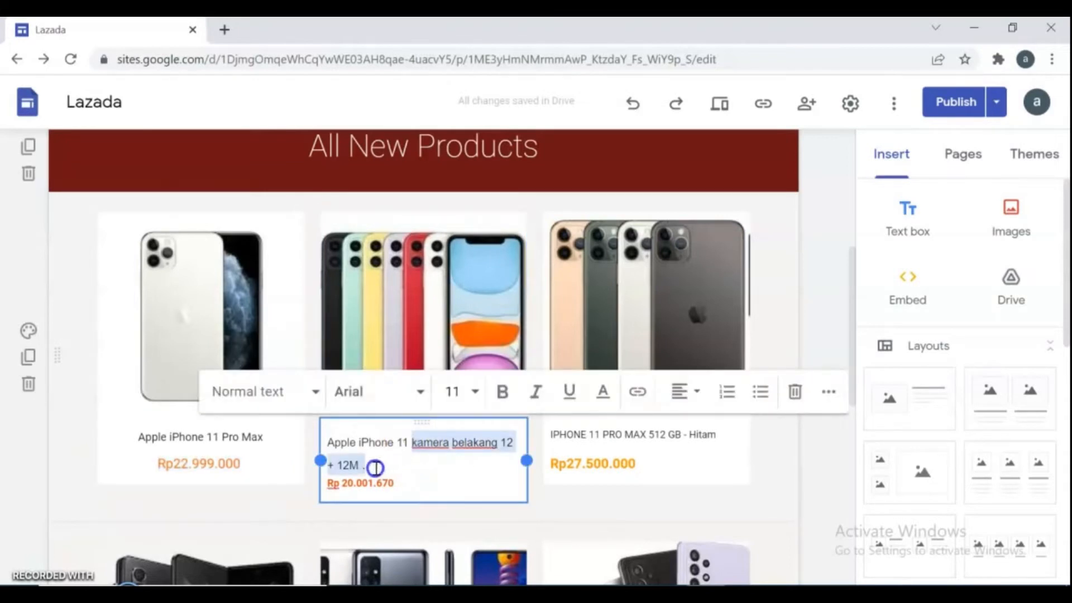
key(BackSpace)
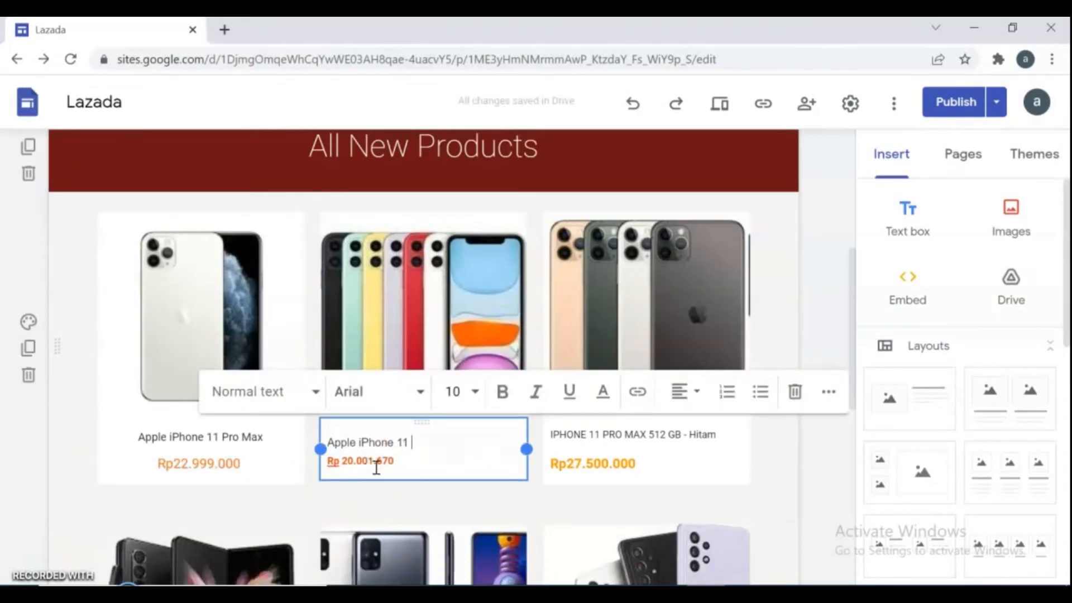
drag(397, 460, 330, 445)
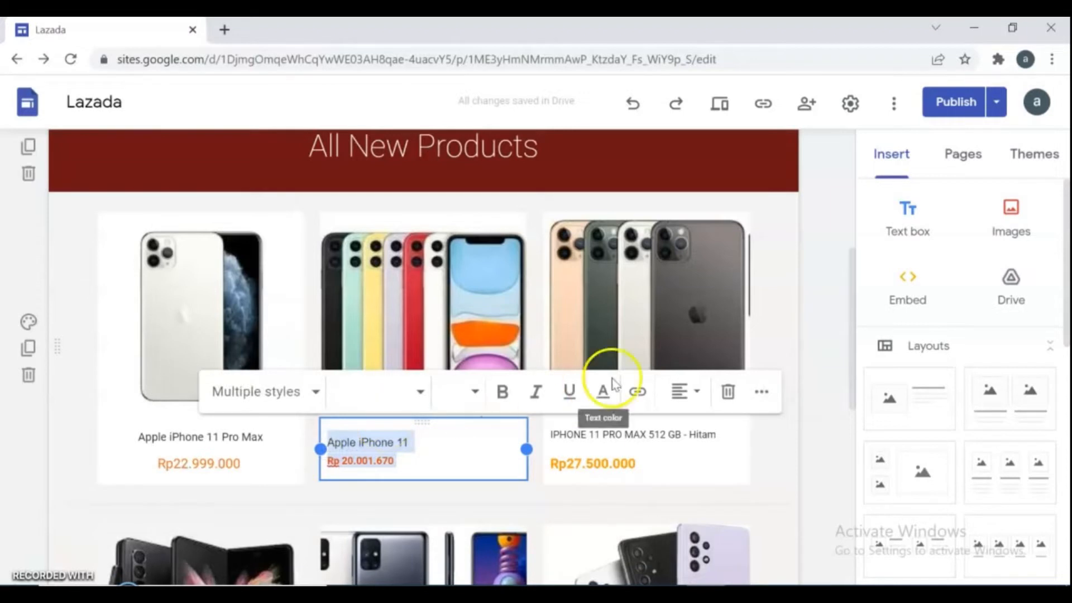
click(696, 395)
click(682, 439)
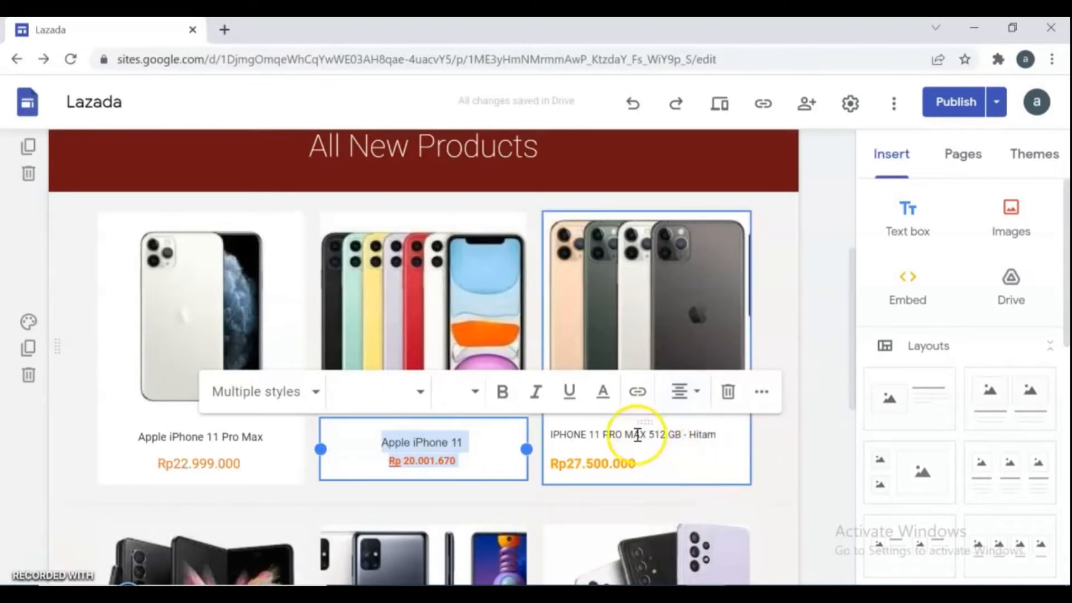
Shorten the third product's name to "IPHONE 11 PRO" and center its name and price
drag(626, 433, 695, 433)
key(BackSpace)
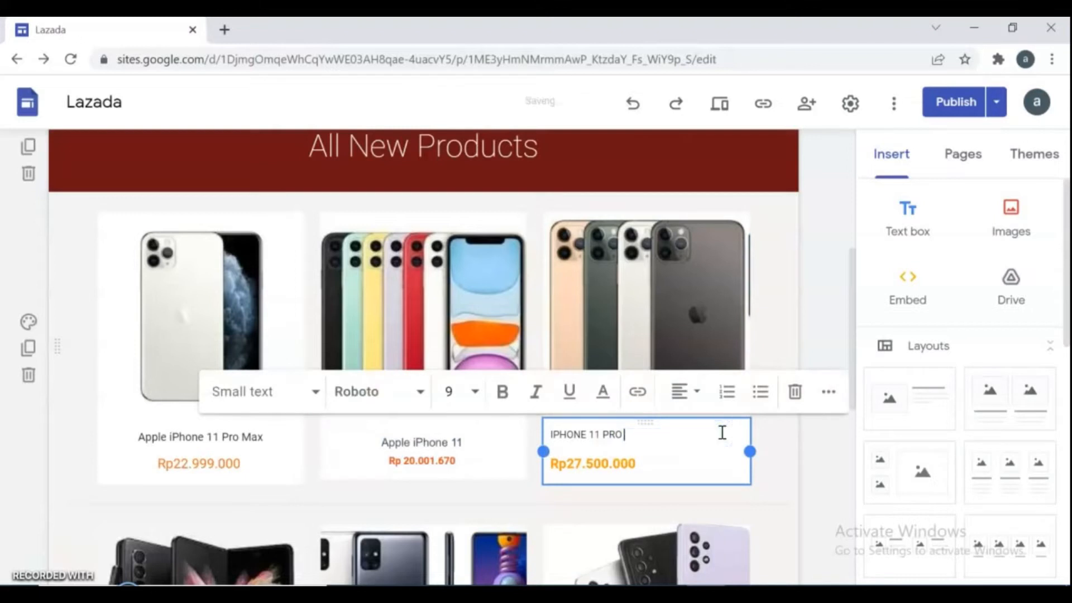
drag(633, 464, 554, 434)
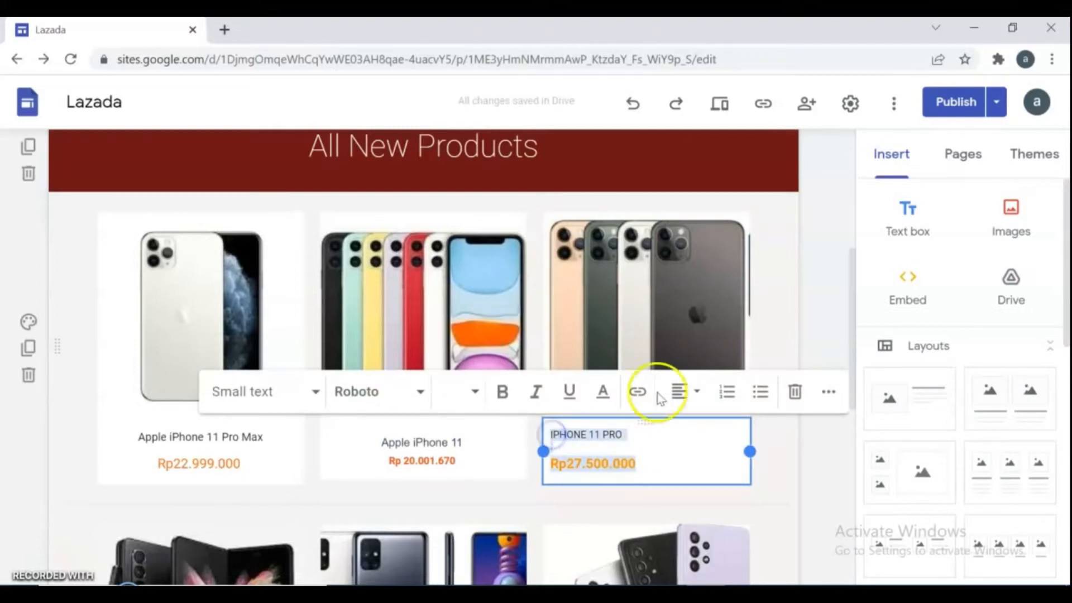
click(692, 394)
click(681, 437)
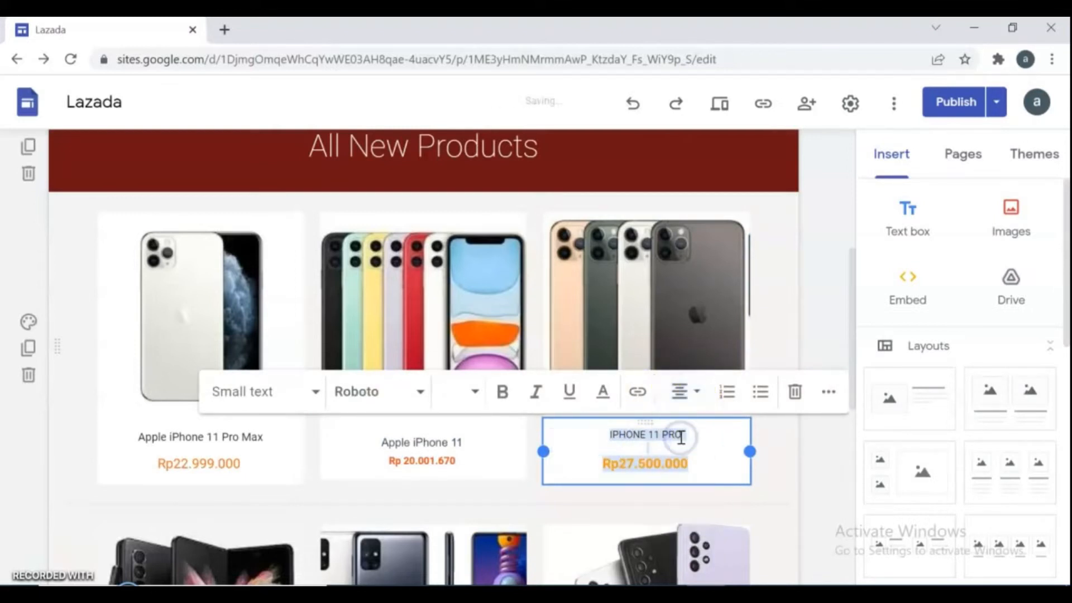
Duplicate the section holding the three iPhone products below the "All New Products" heading
mouse_move(854, 328)
mouse_down()
mouse_move(871, 447)
mouse_move(852, 316)
mouse_up()
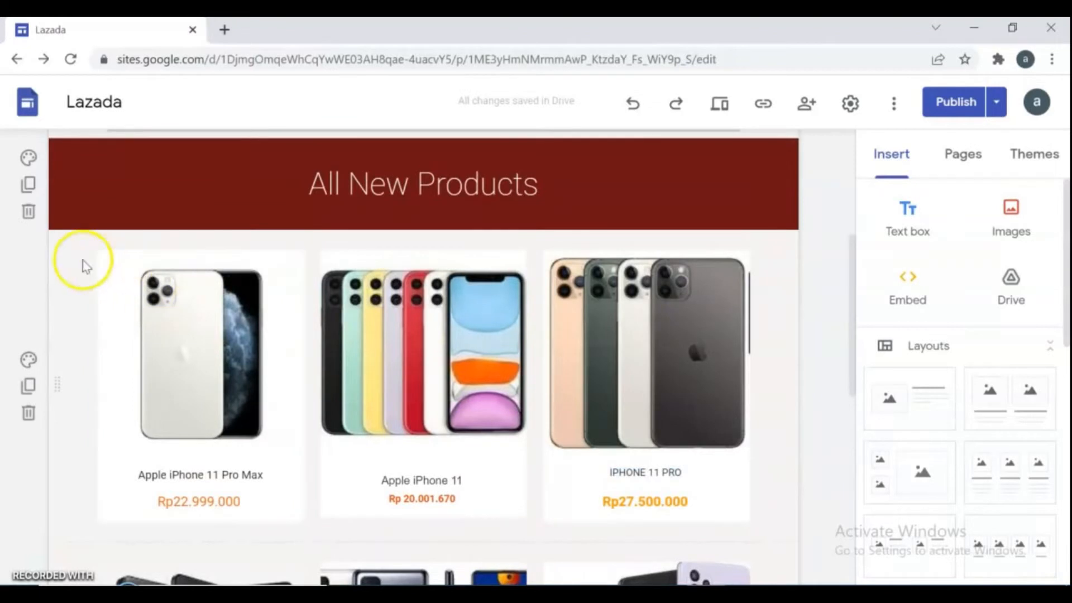
right_click(62, 248)
click(62, 248)
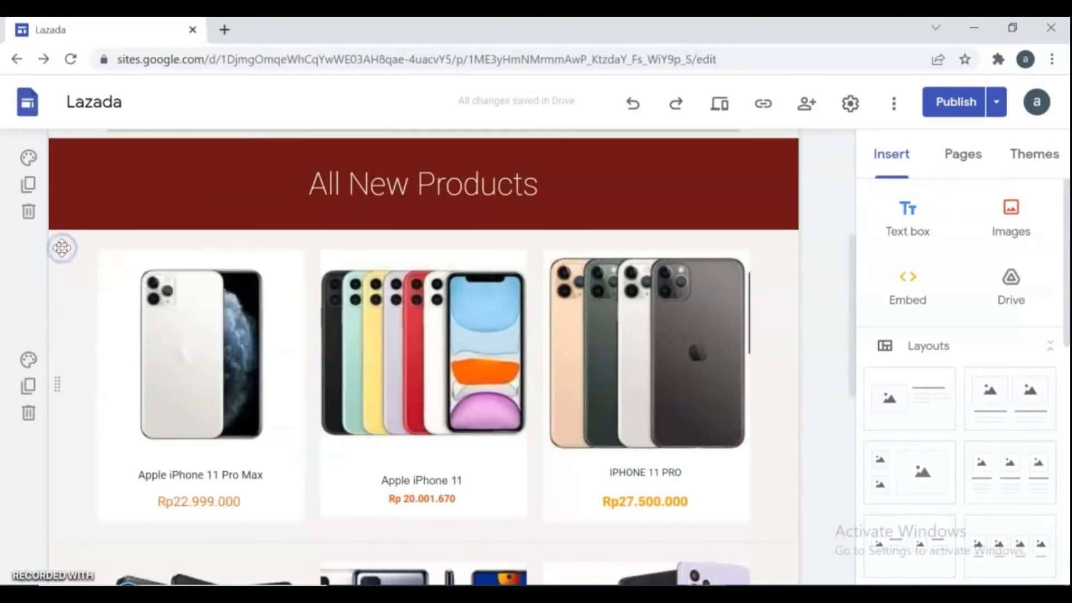
click(30, 386)
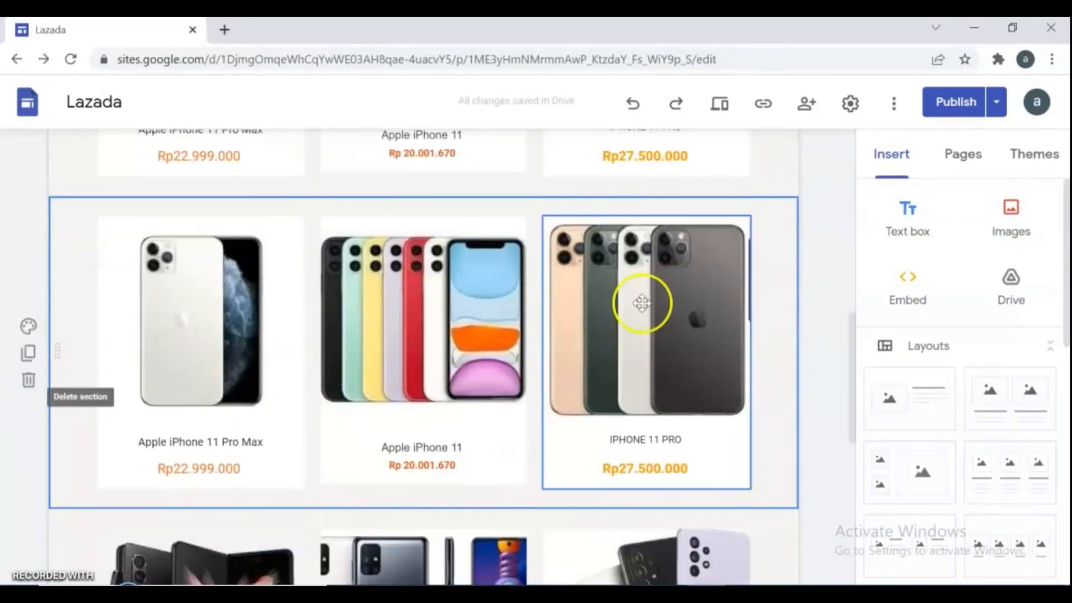
Rename the site's "products" page as "About"
drag(853, 346, 830, 151)
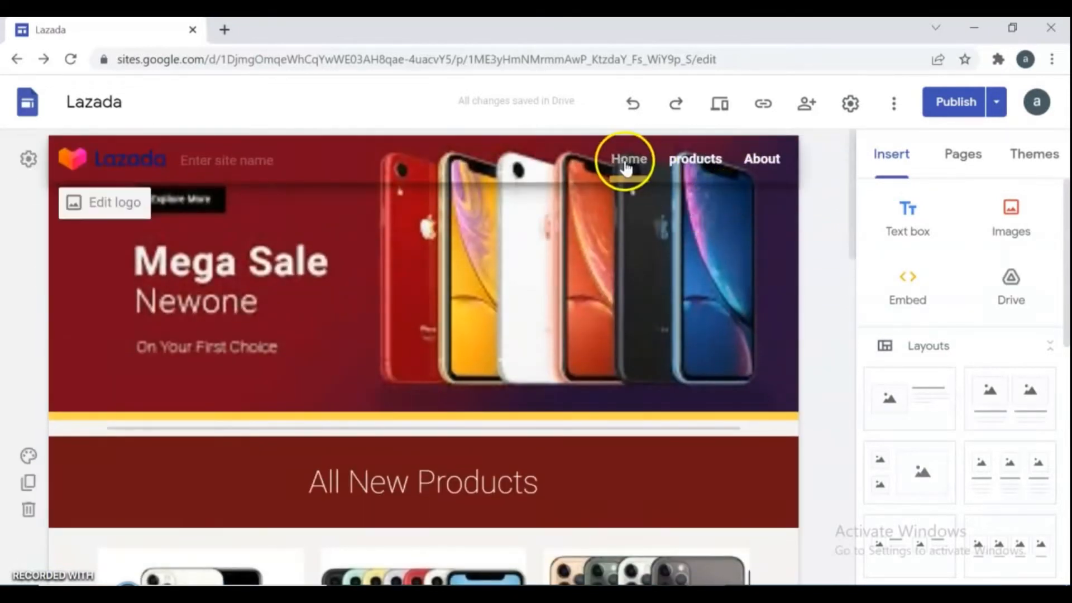
click(966, 155)
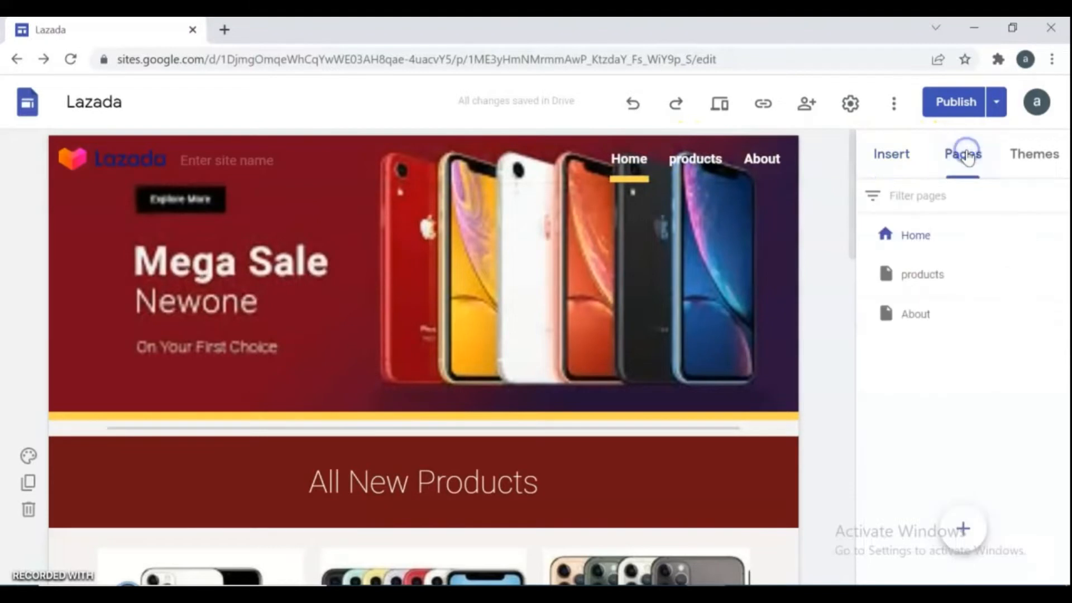
double_click(915, 275)
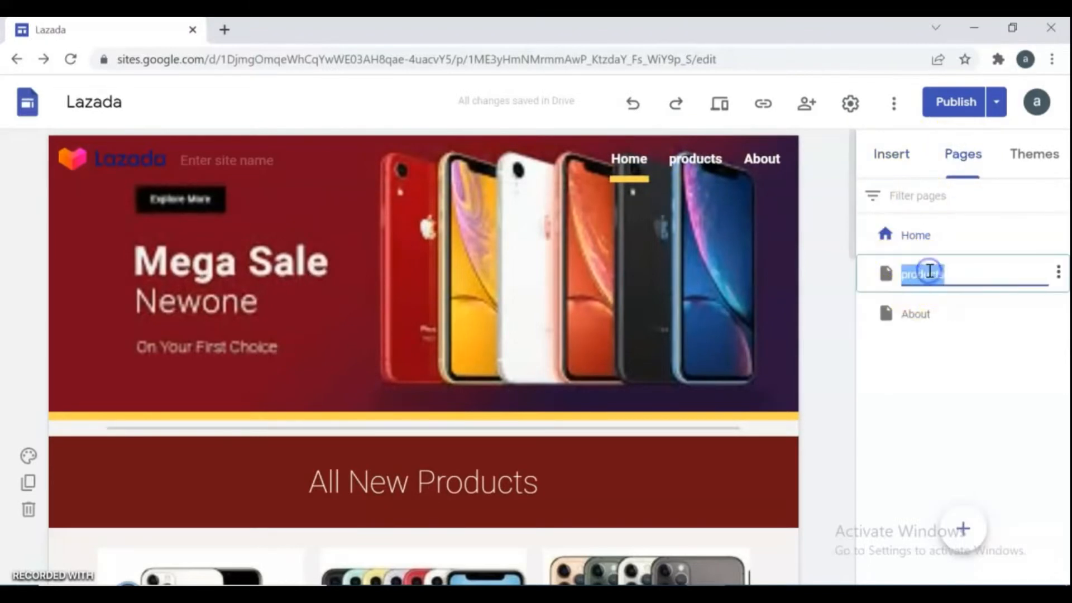
key(BackSpace)
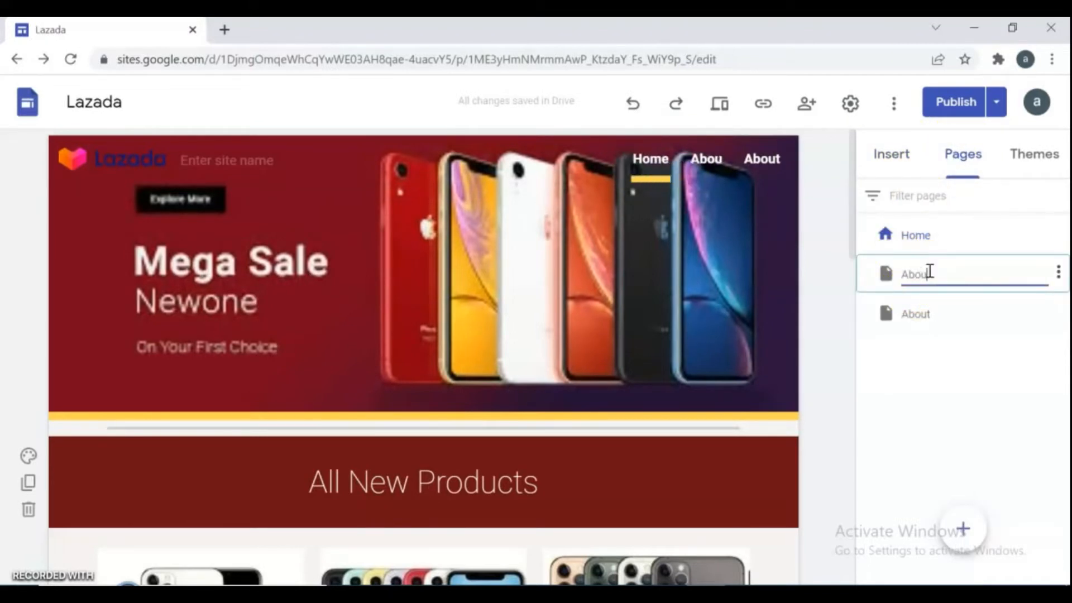
Rename the last page in the page list as "Contact us"
double_click(921, 316)
key(BackSpace)
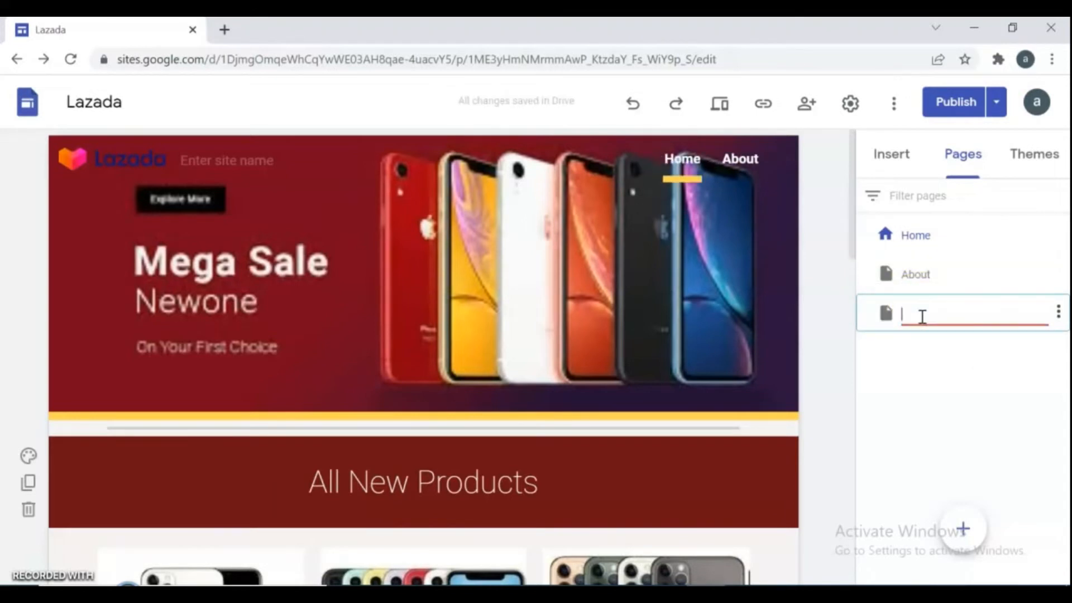
text(Contact us)
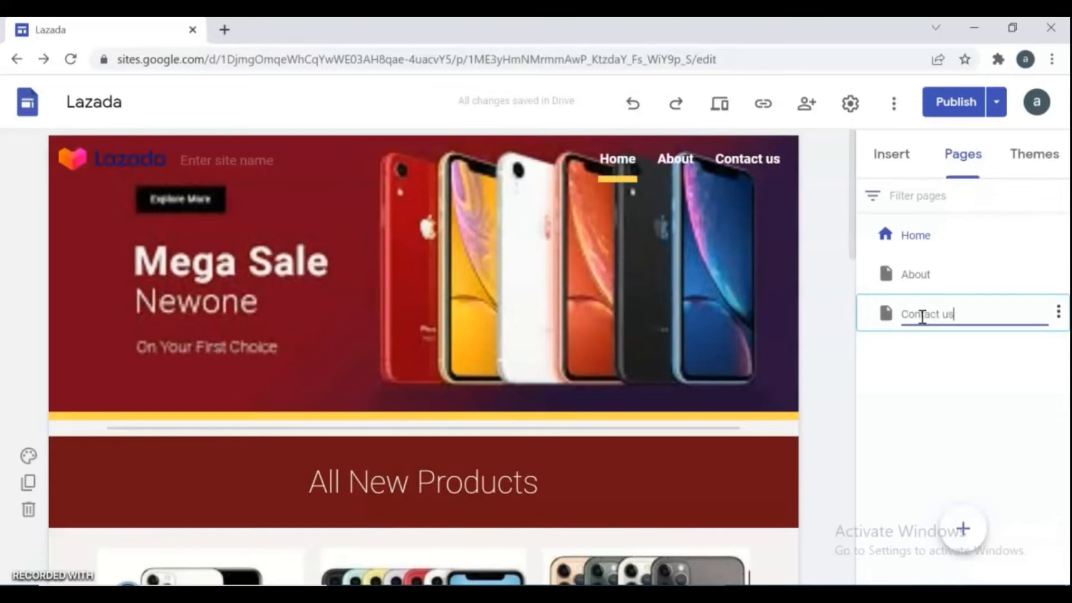
click(832, 325)
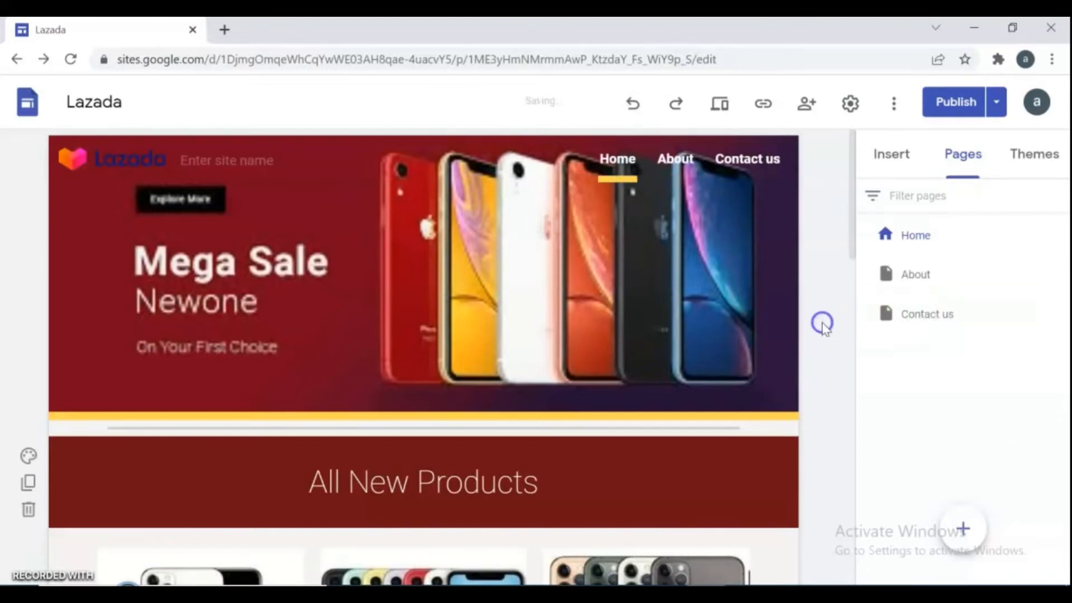
On the About page, replace the header image with the bright gallery photo of a laptop and papers on a desk
click(929, 281)
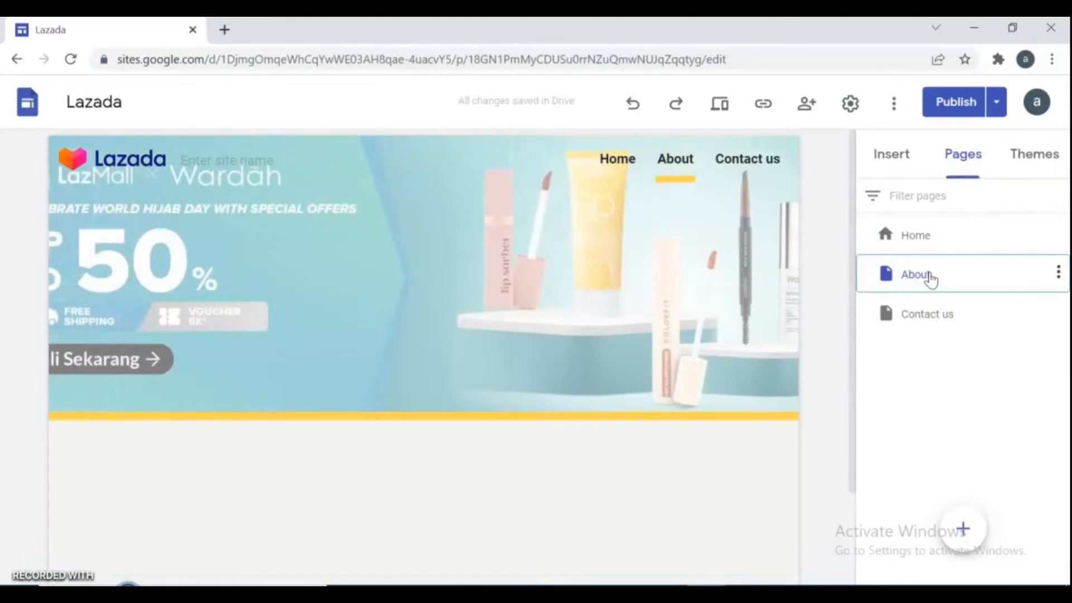
drag(849, 244, 820, 244)
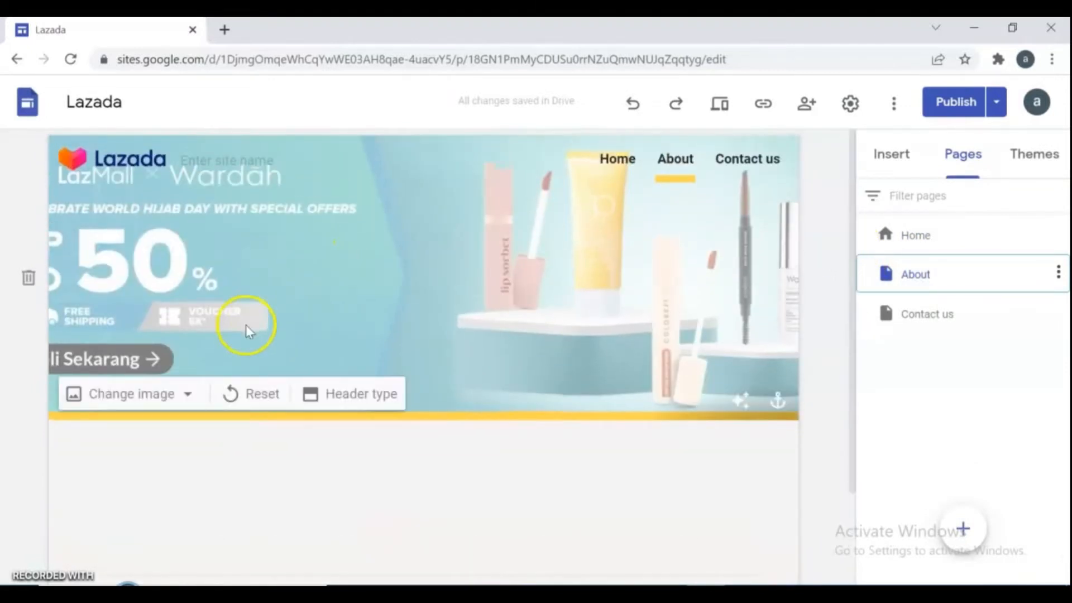
click(188, 396)
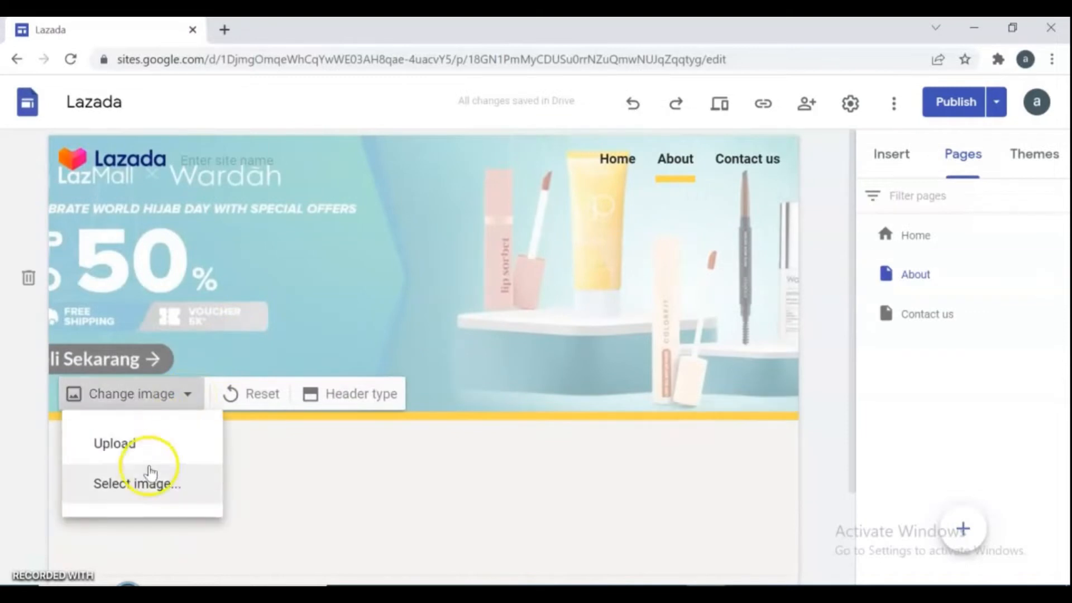
click(144, 481)
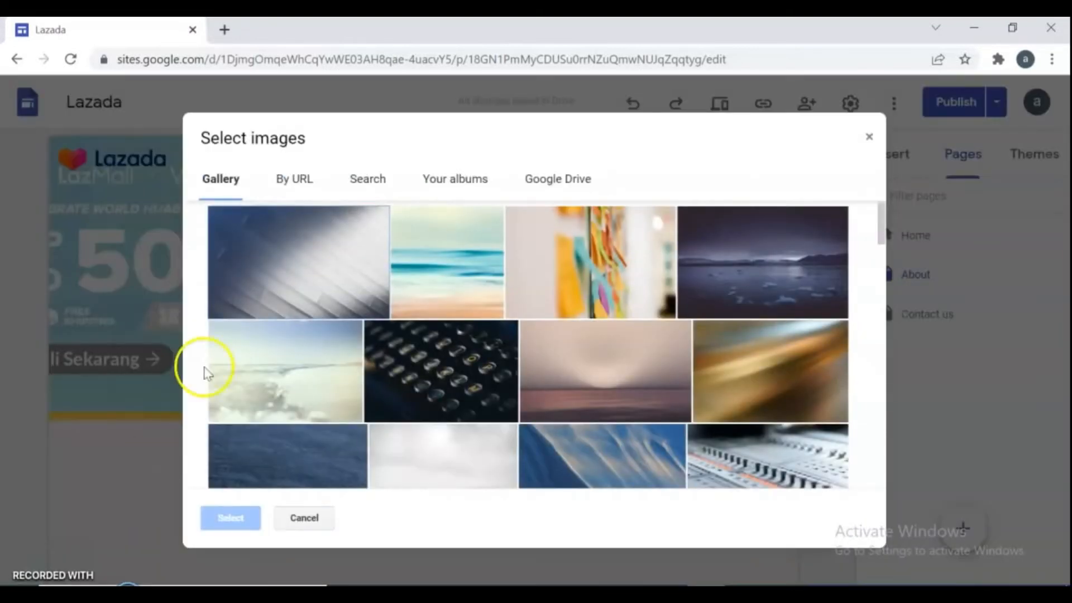
drag(883, 220, 892, 269)
click(296, 356)
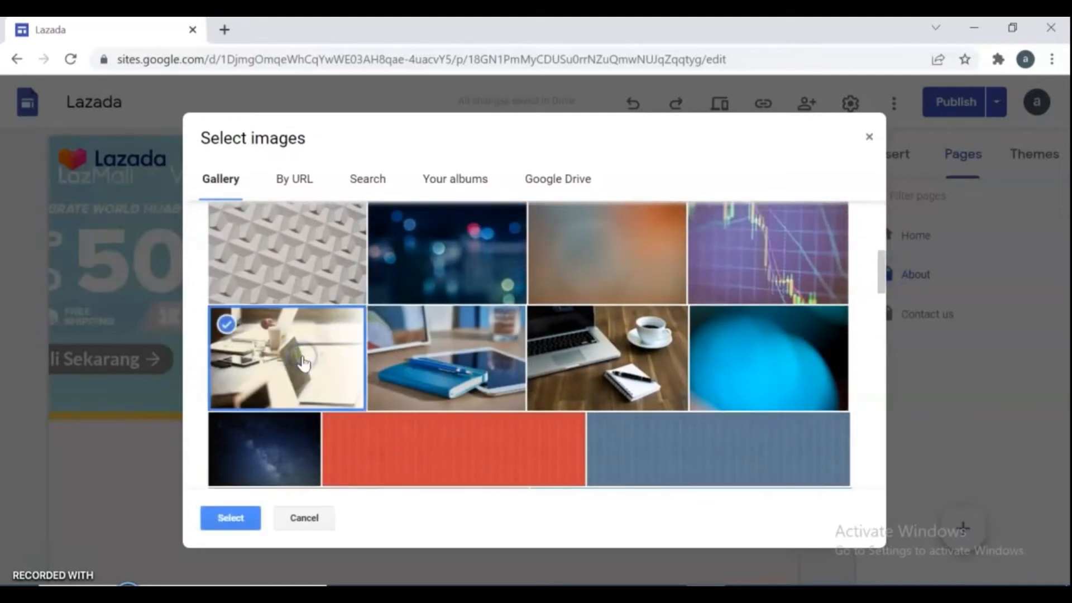
click(237, 516)
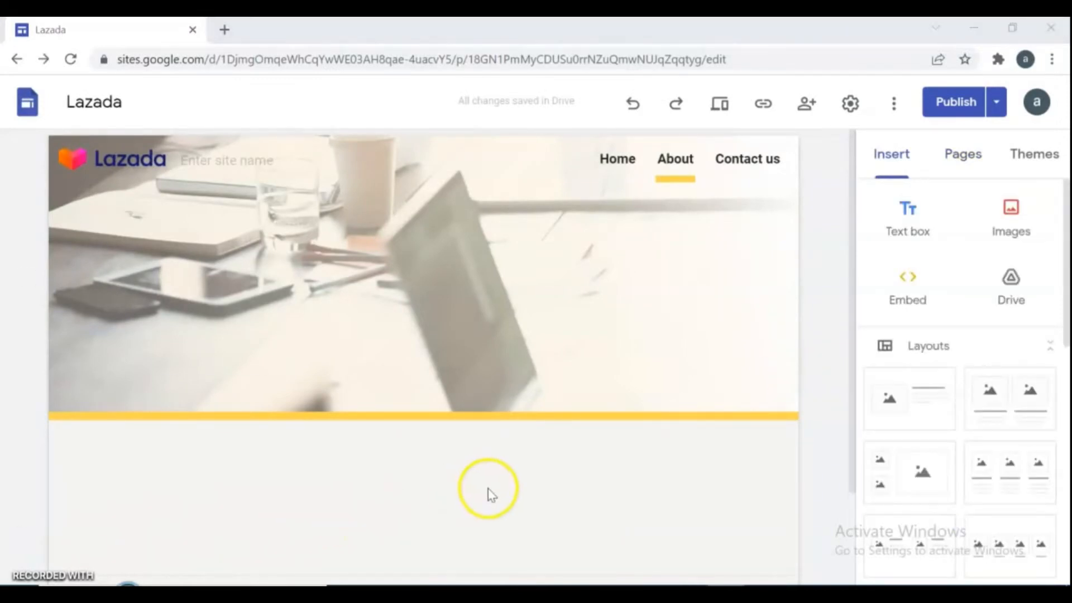
Start adding an image below the About page header and search Google Images for "ecommerce"
double_click(490, 494)
click(487, 447)
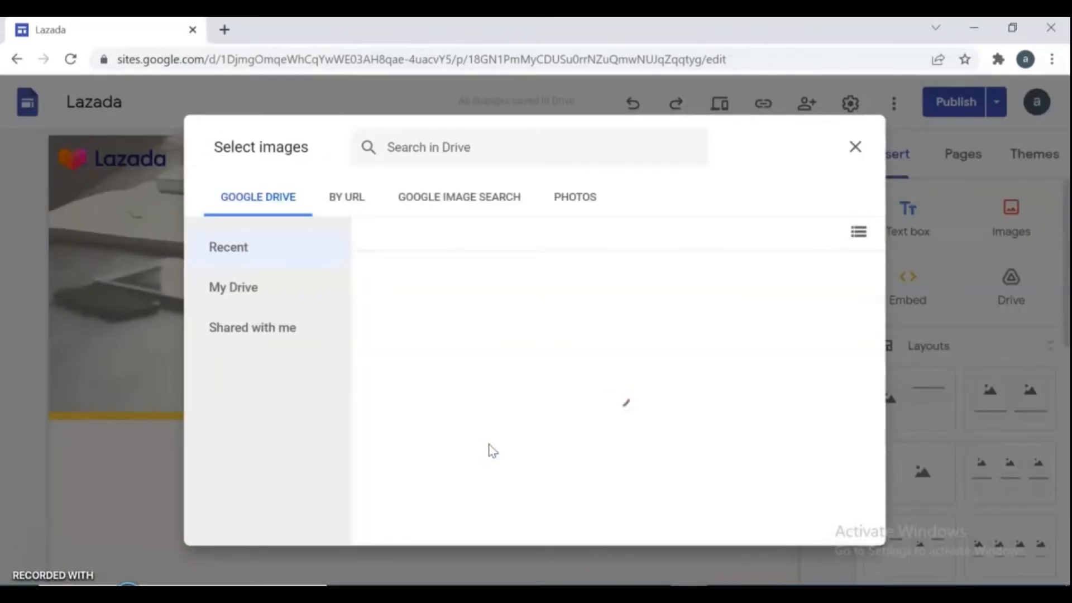
click(437, 205)
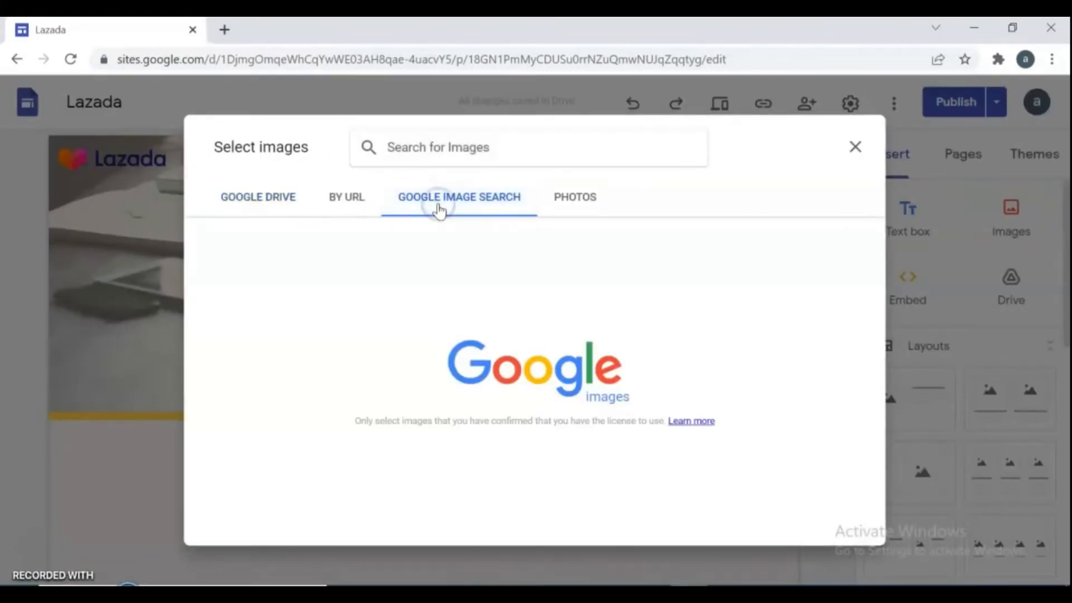
text(e)
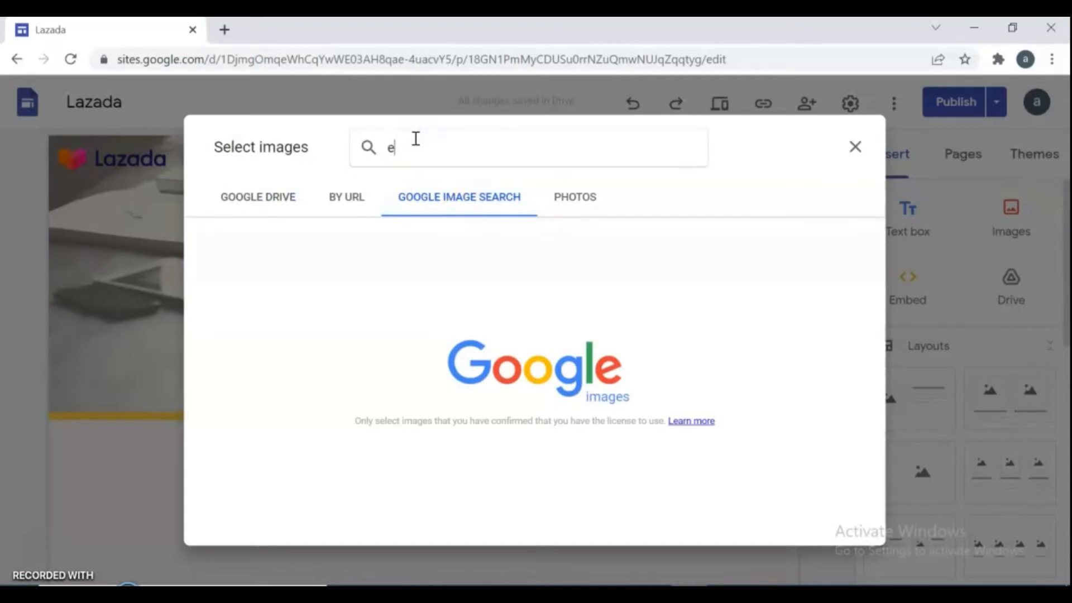
text(commerce)
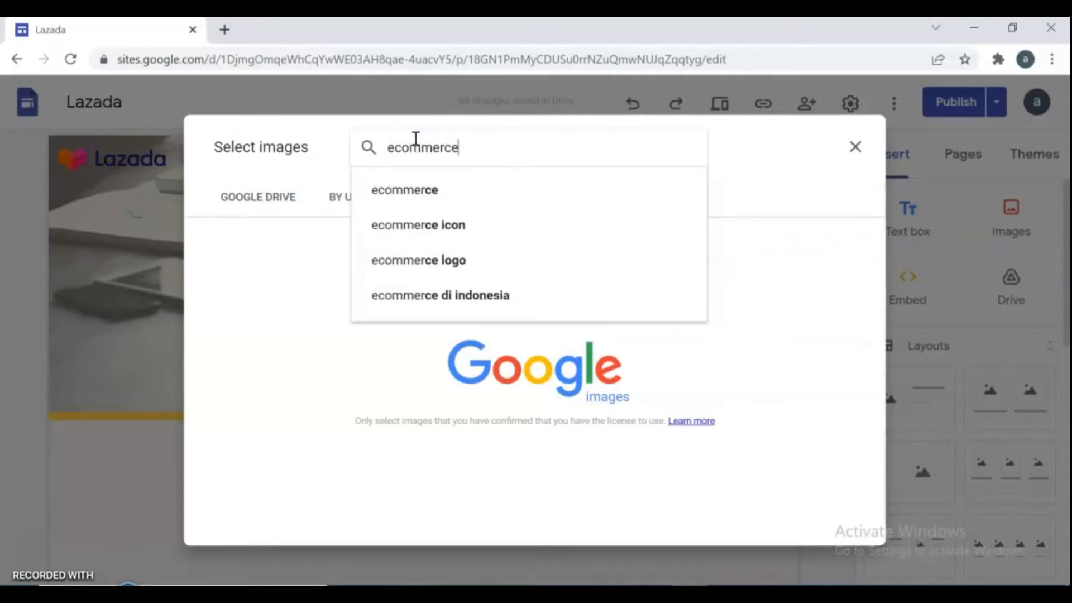
key(Return)
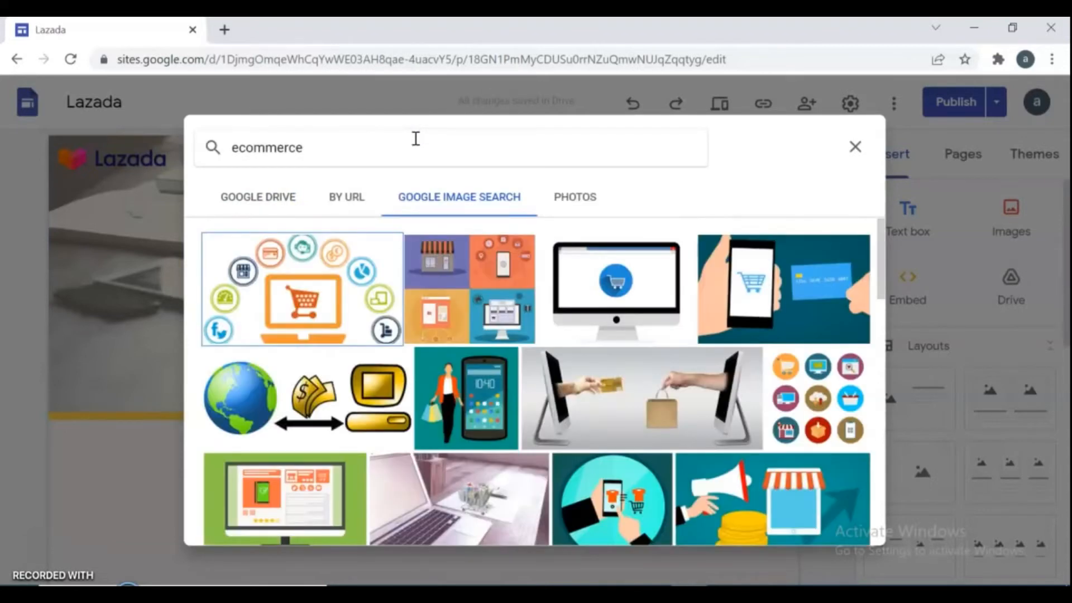
Insert the search result showing a man in a black suit beside two bank cards into the About page
drag(882, 254, 884, 290)
drag(890, 305, 923, 398)
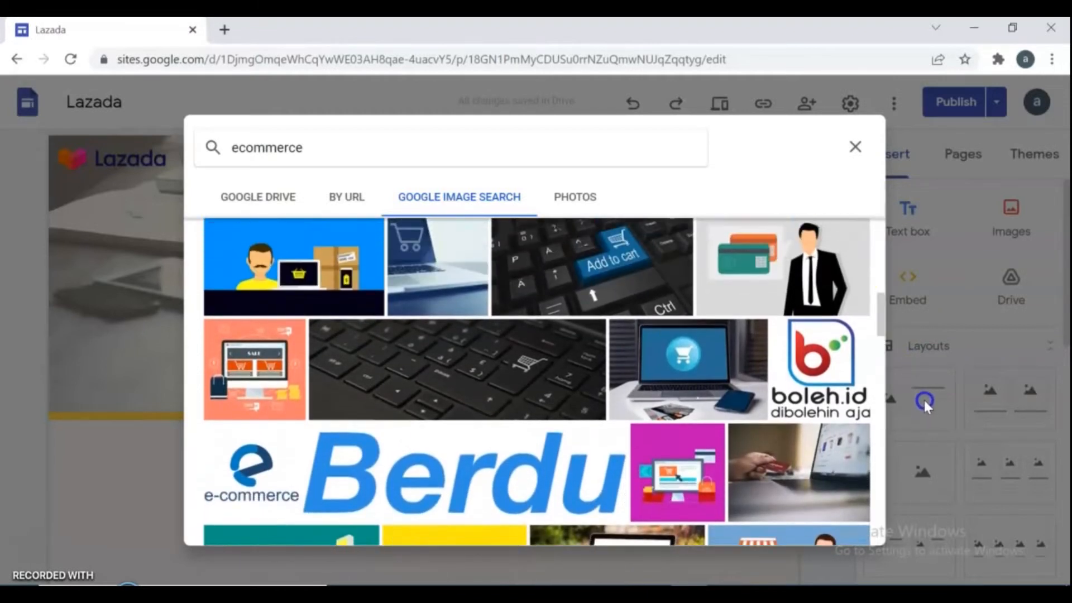
click(808, 268)
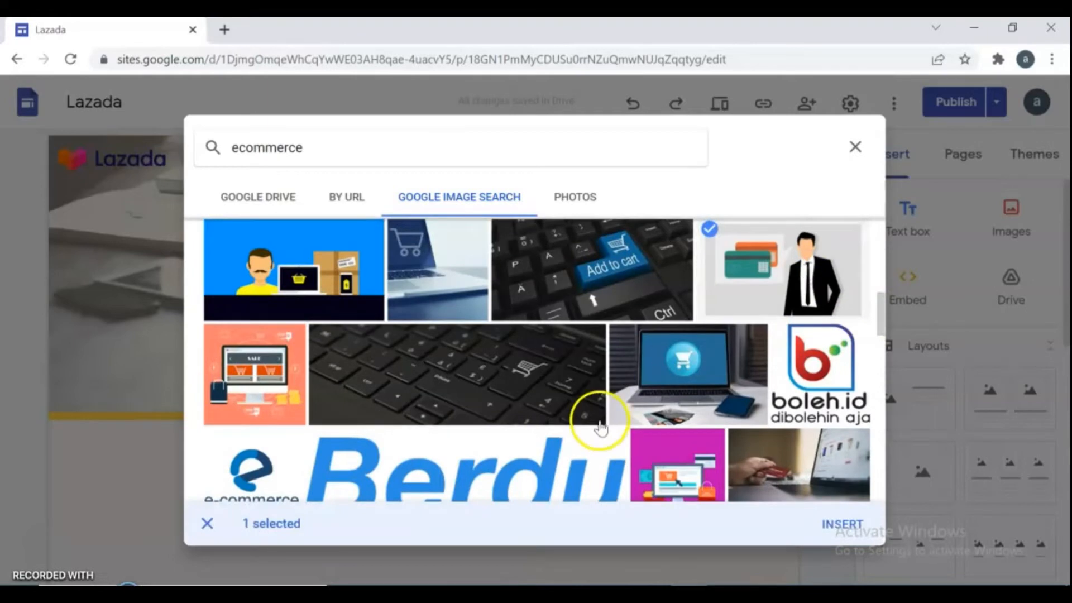
click(837, 522)
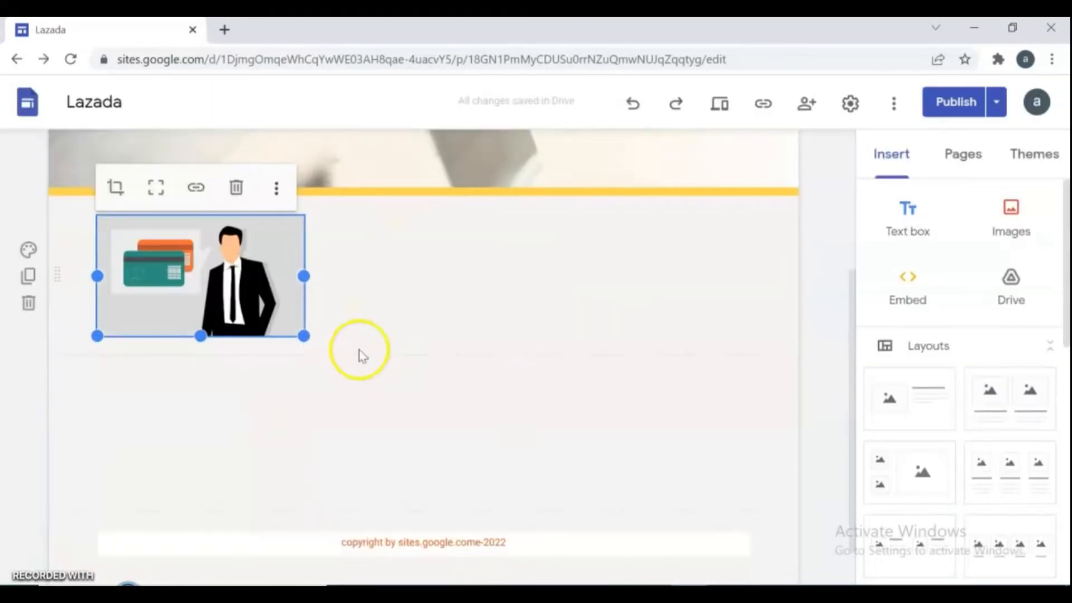
Move the inserted image to the right side of its section and enlarge it in width and height
drag(343, 296, 667, 272)
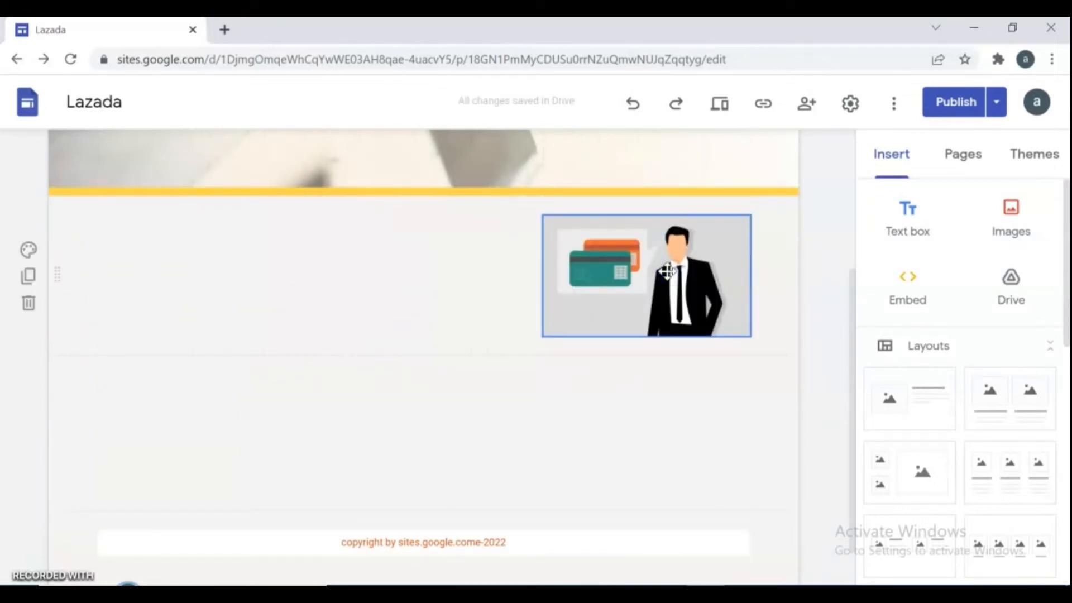
click(667, 272)
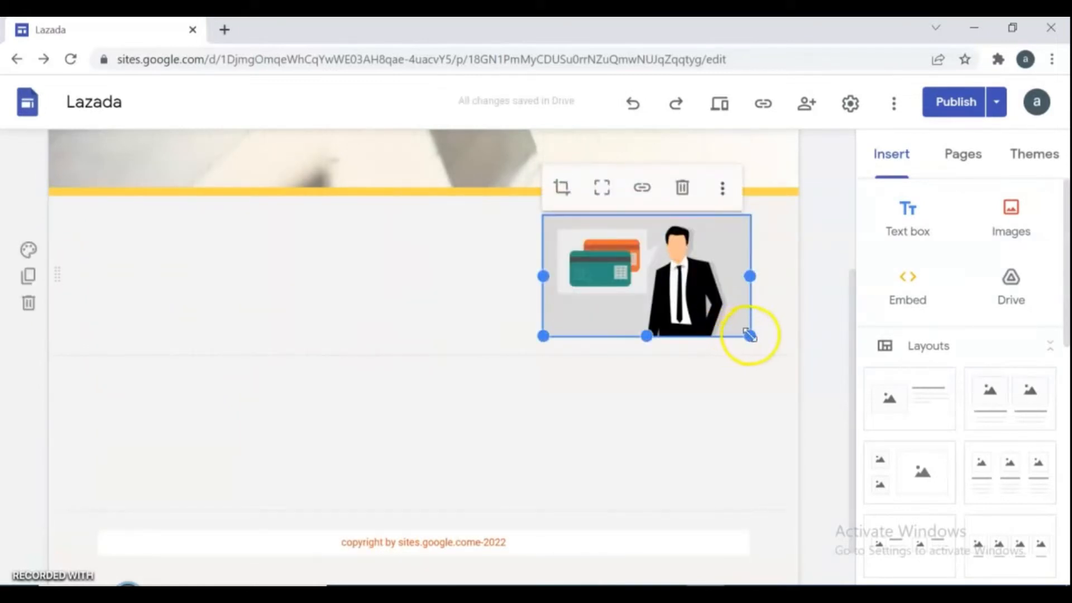
drag(749, 335, 769, 416)
drag(543, 316, 480, 314)
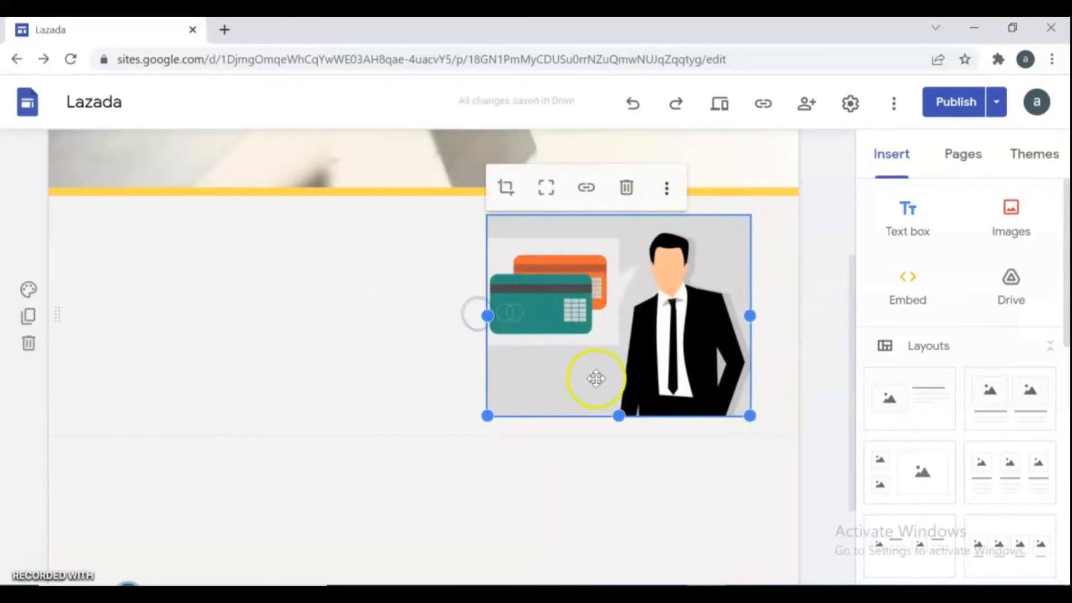
drag(619, 417, 619, 428)
click(437, 384)
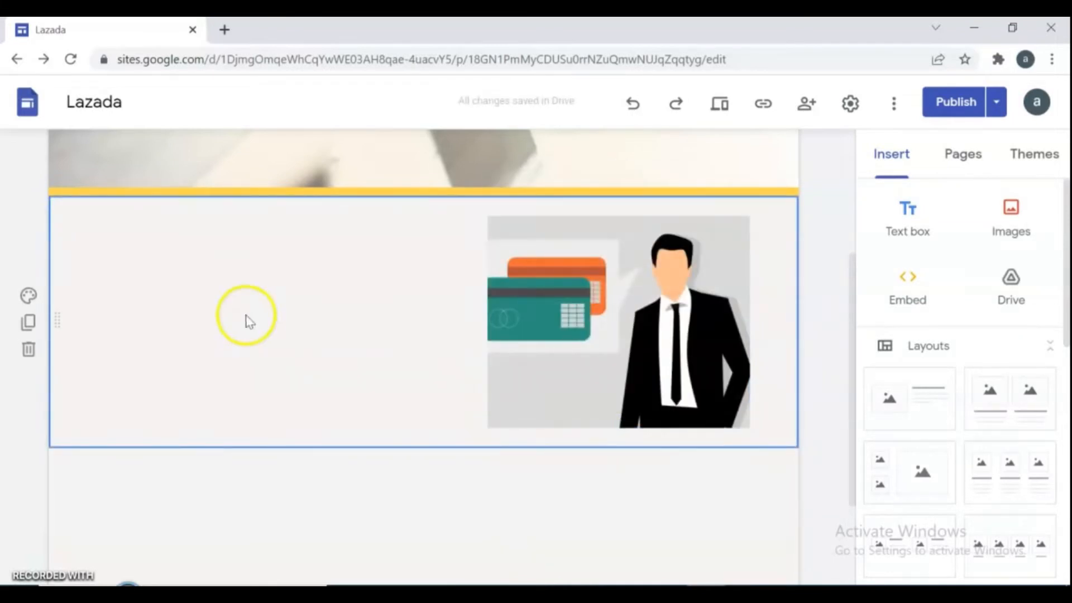
Add a text box beside the image with the paragraph beginning "It's a little cliché, but Apple does it right."
double_click(207, 296)
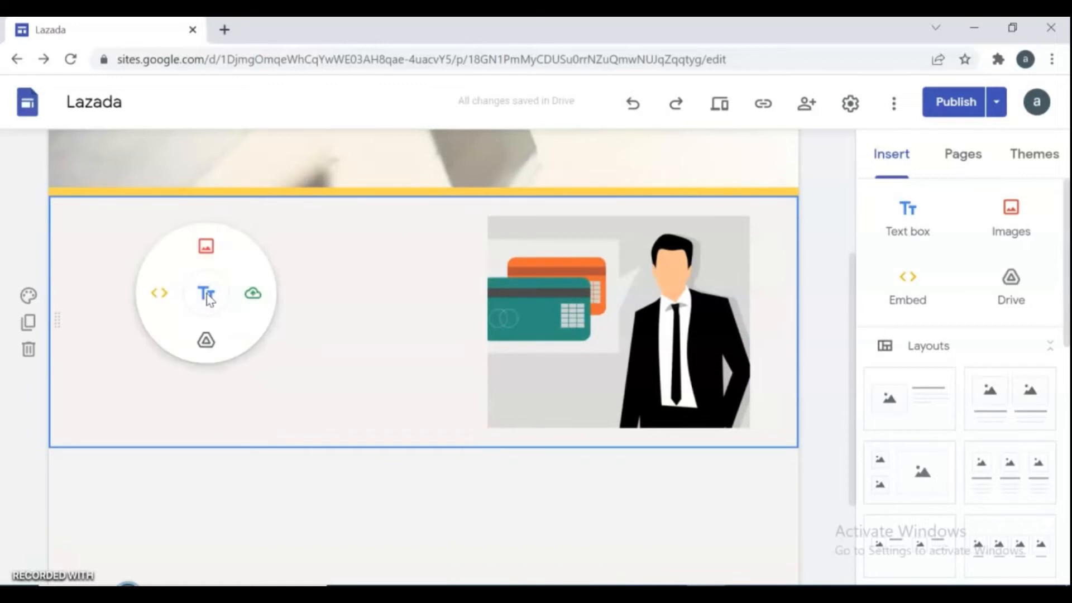
click(206, 296)
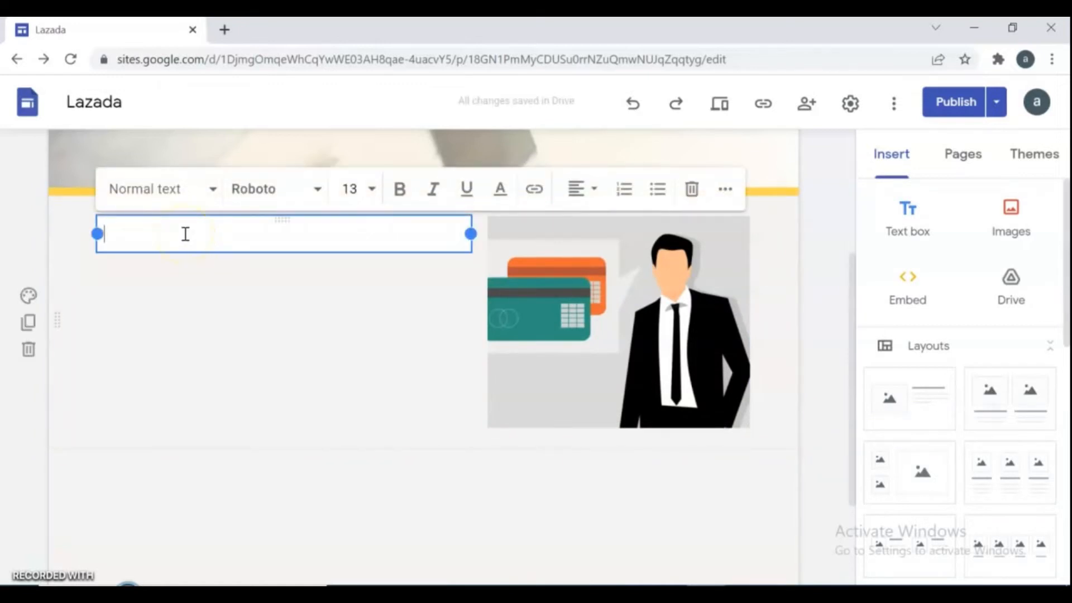
text(It's a little cliché, but Apple does it right. The site overall is very well organized and extremely easy to navigate. Large, high-quality product images throughout draw consumers in. Plus, Apple provides a great checkout experience to boot. This is what the shopper experience should be like on every website.)
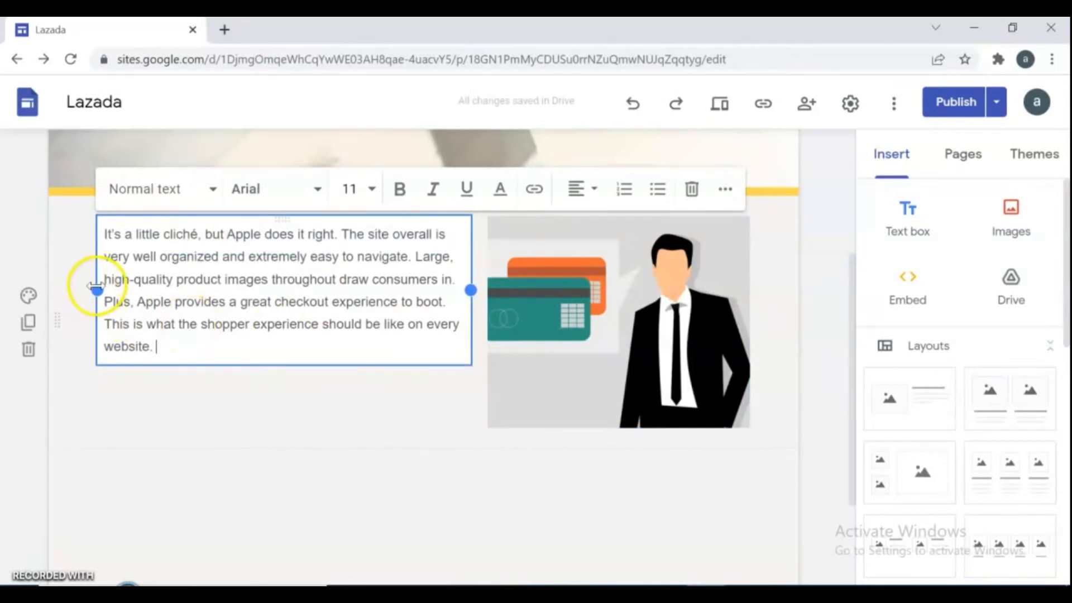
drag(97, 286, 86, 285)
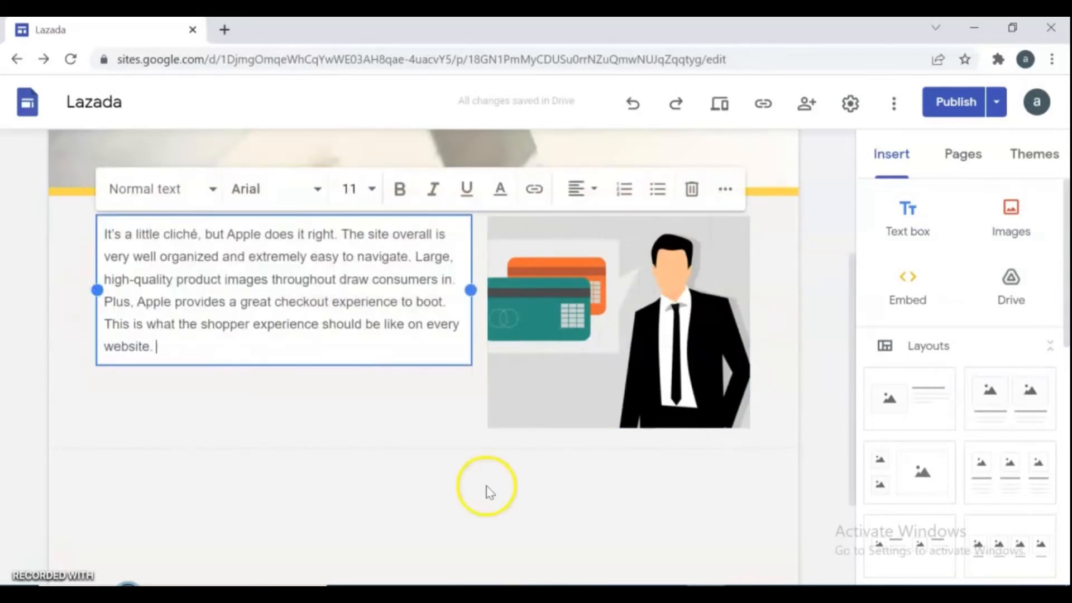
click(545, 512)
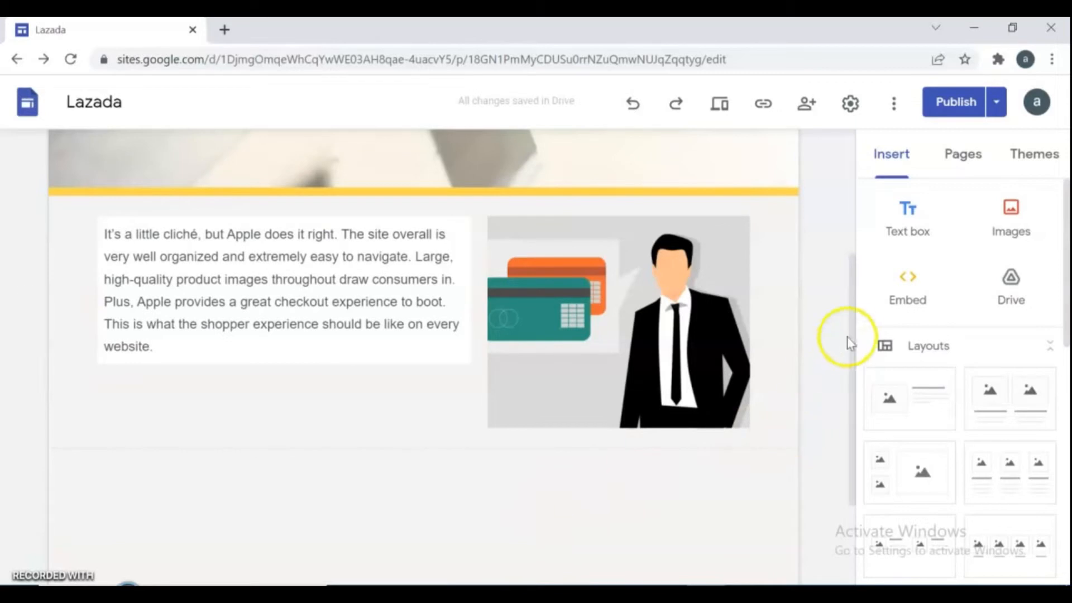
Set the section color of the About page's text and image section to Style 1
mouse_move(854, 332)
mouse_down()
mouse_move(888, 431)
mouse_move(863, 332)
mouse_up()
click(389, 383)
click(29, 296)
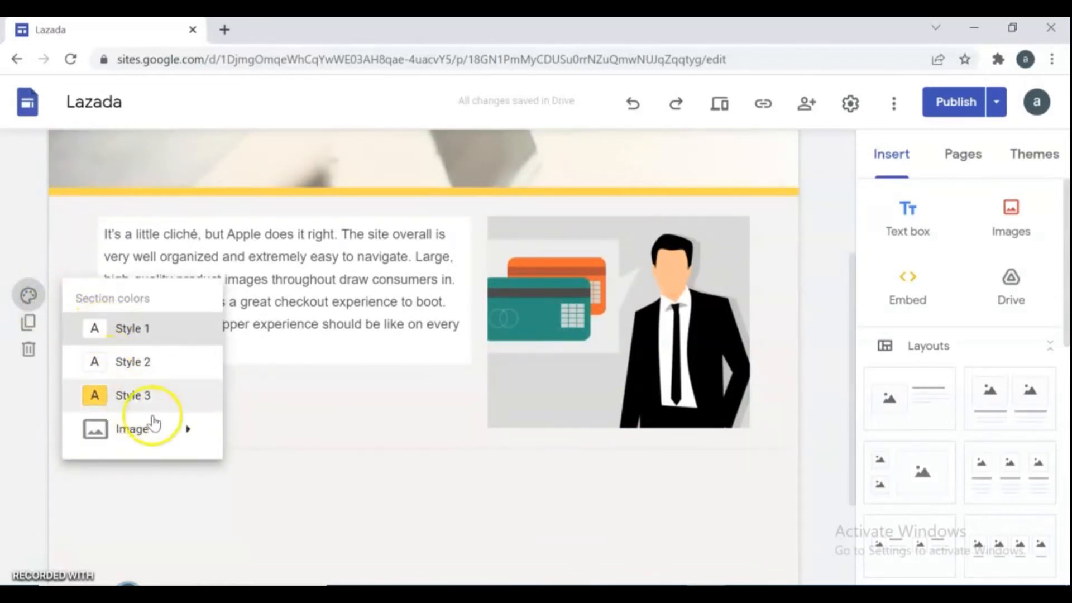
click(124, 326)
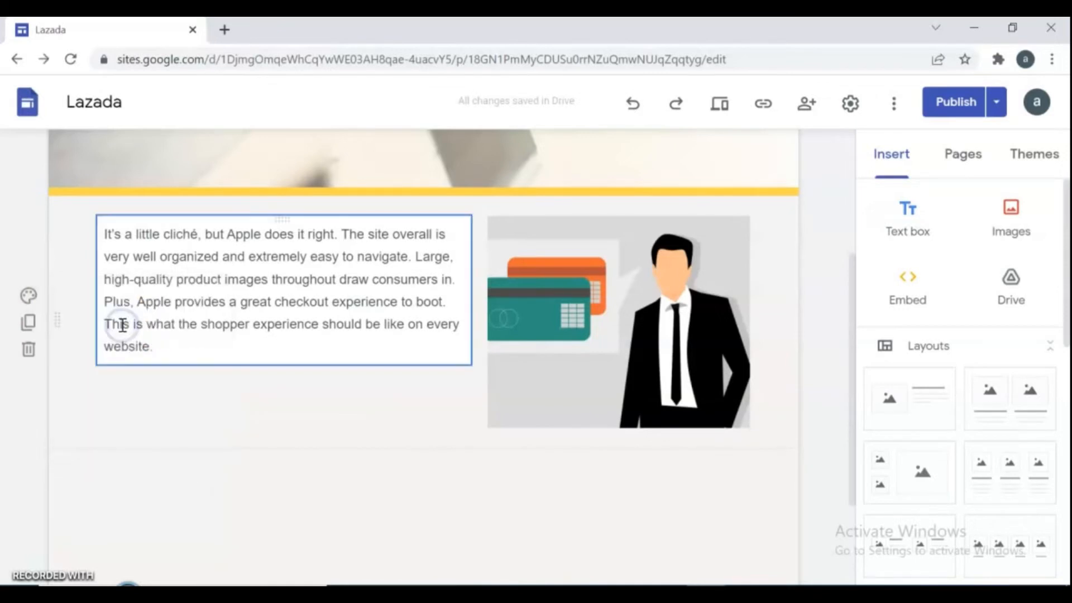
Set the section color of the About page's text and image section to Style 3
click(227, 433)
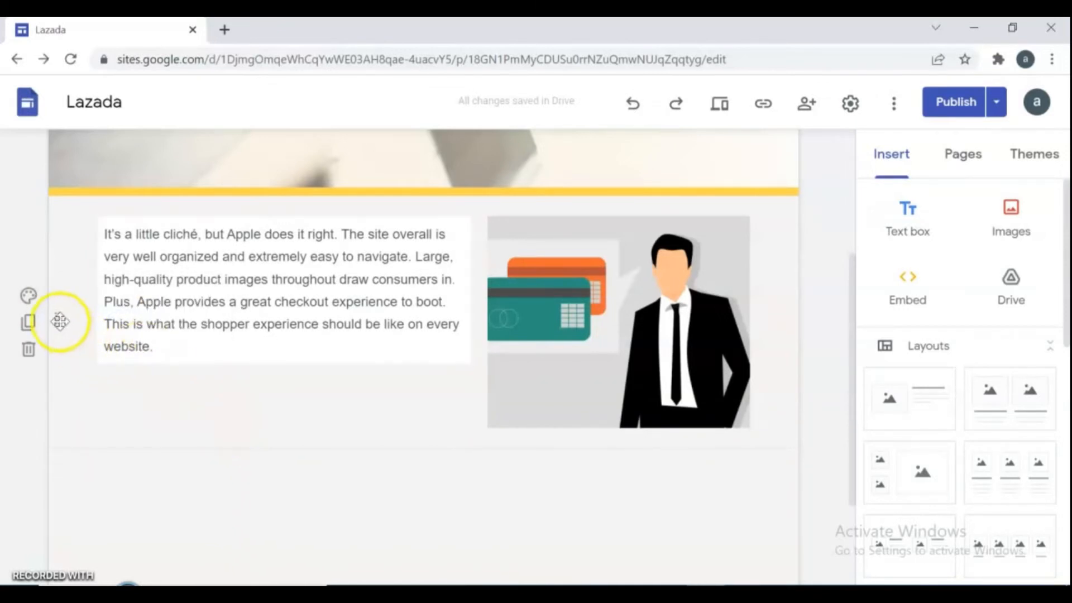
double_click(80, 229)
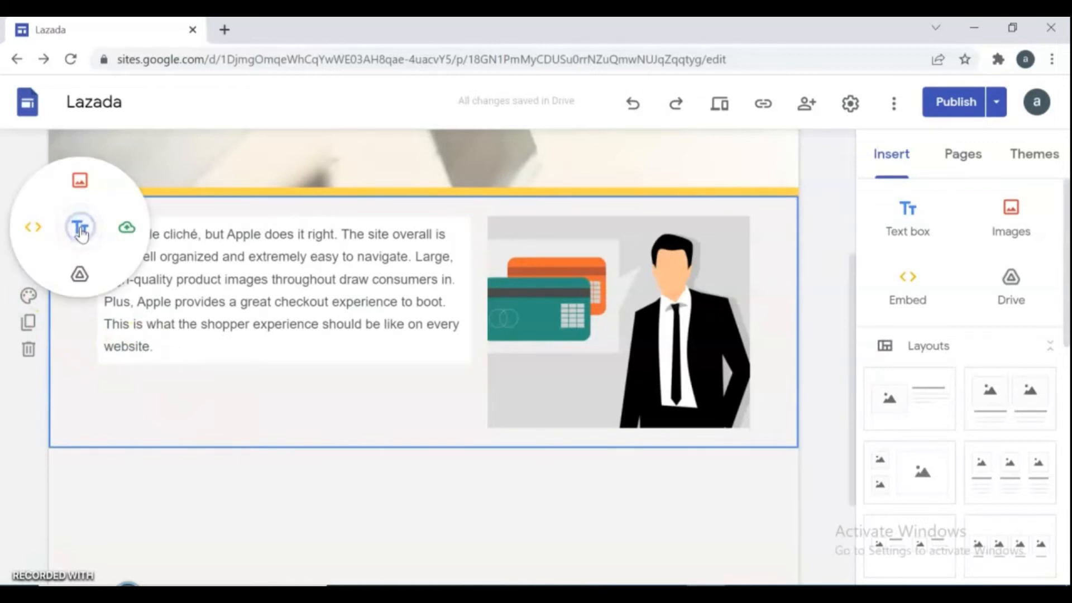
click(28, 296)
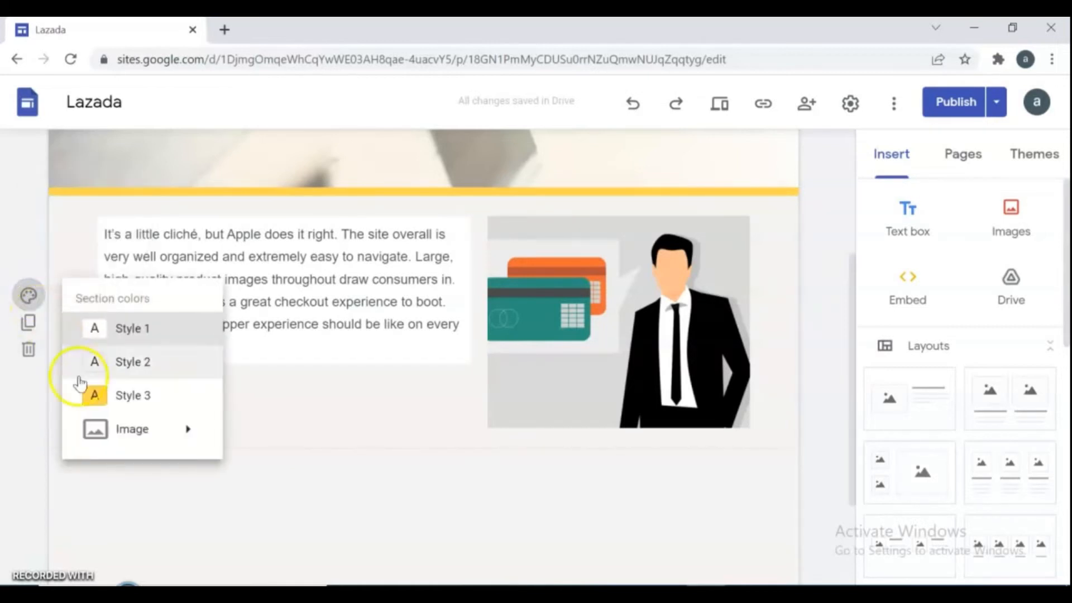
click(95, 397)
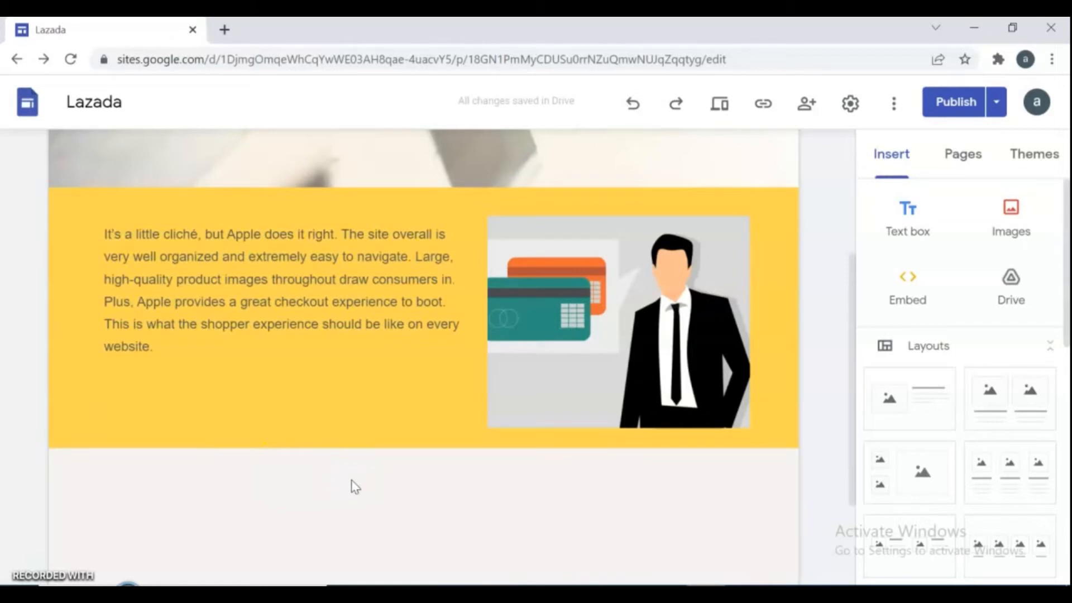
Try the Title only, Large banner and Cover header types on the About page, returning to Banner
drag(853, 283, 817, 76)
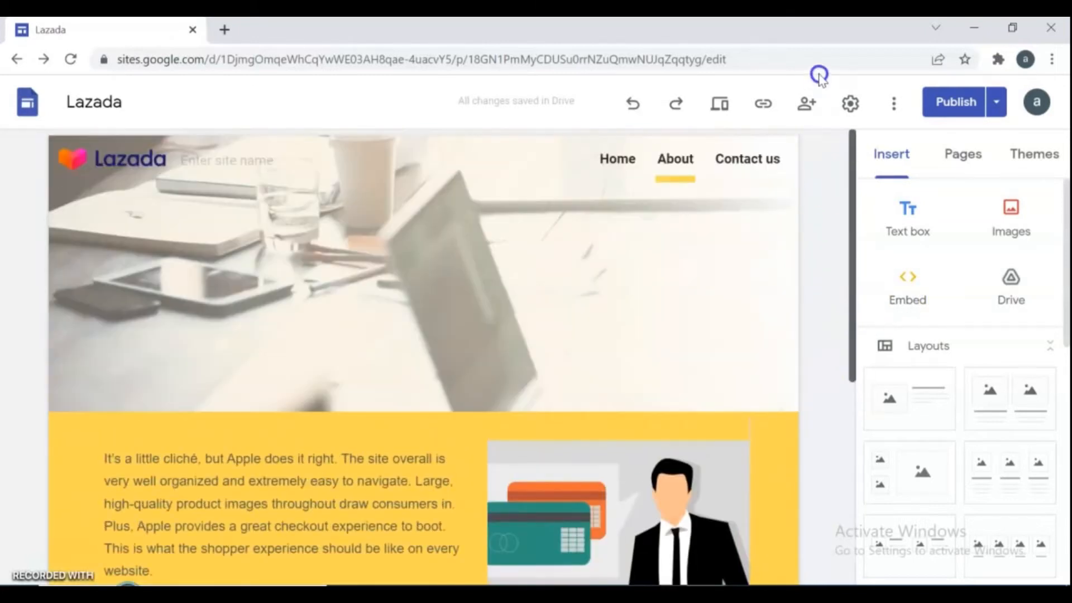
click(453, 260)
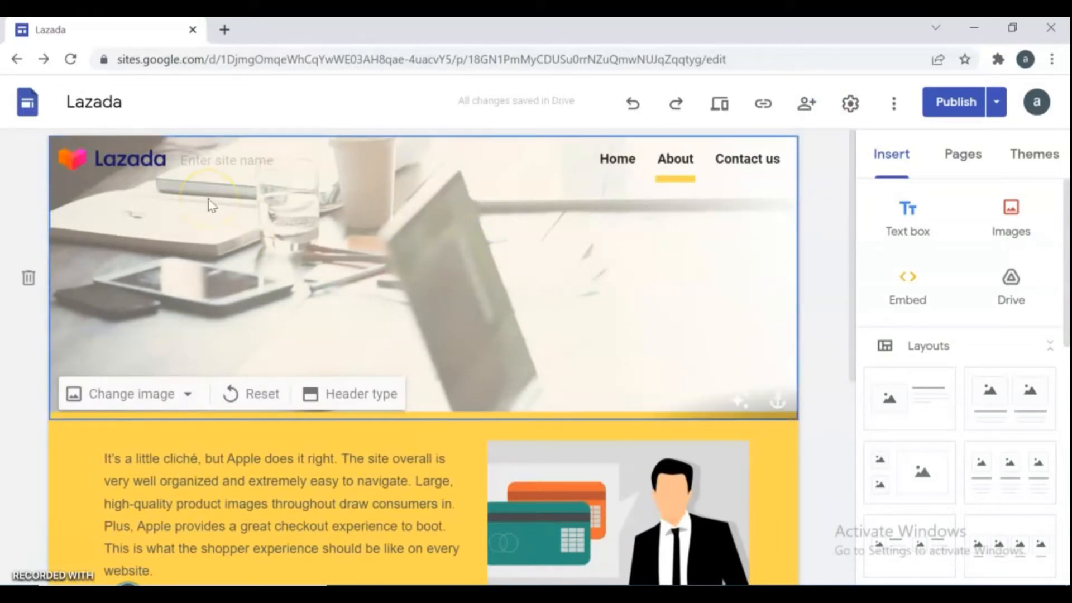
click(359, 393)
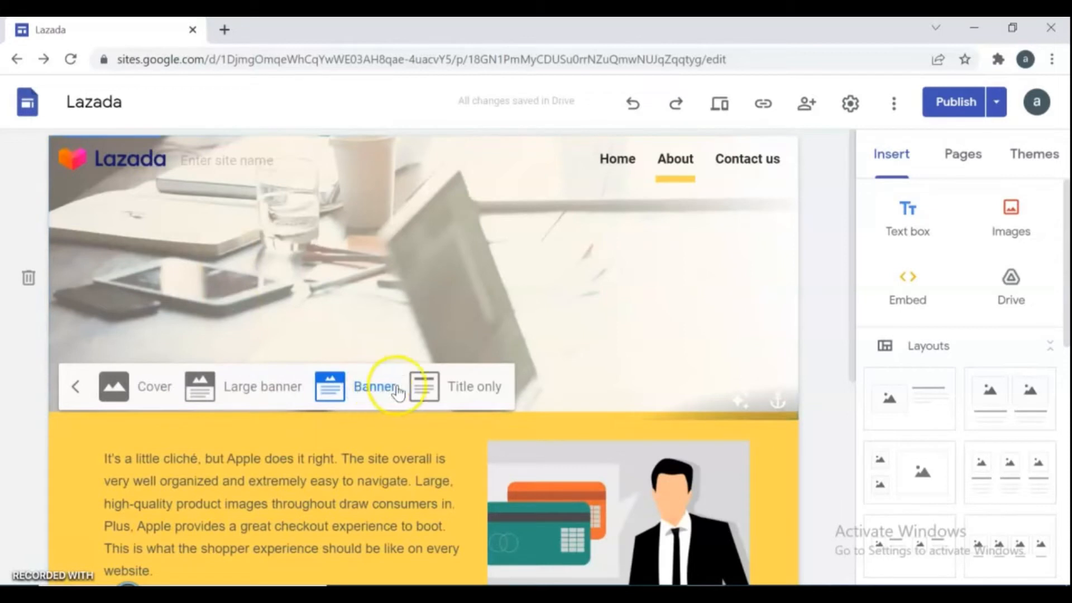
click(468, 391)
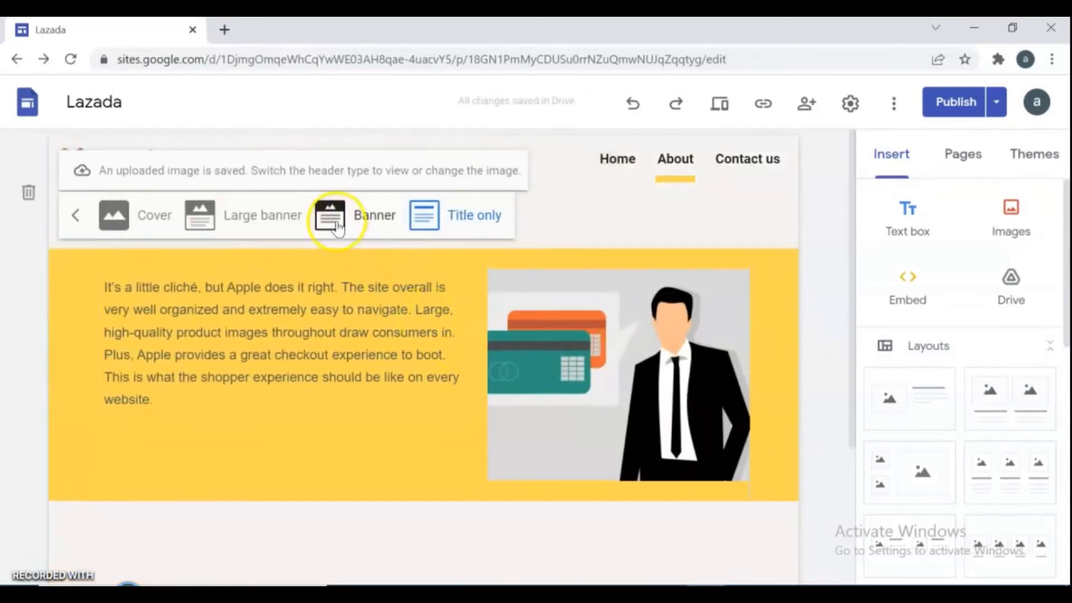
click(332, 217)
click(250, 400)
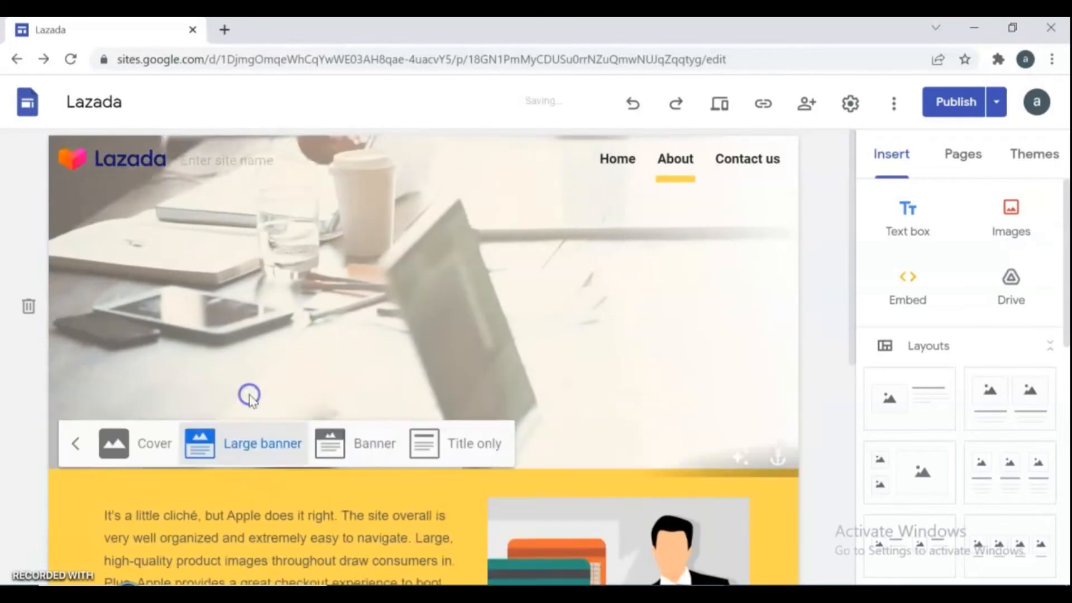
click(149, 466)
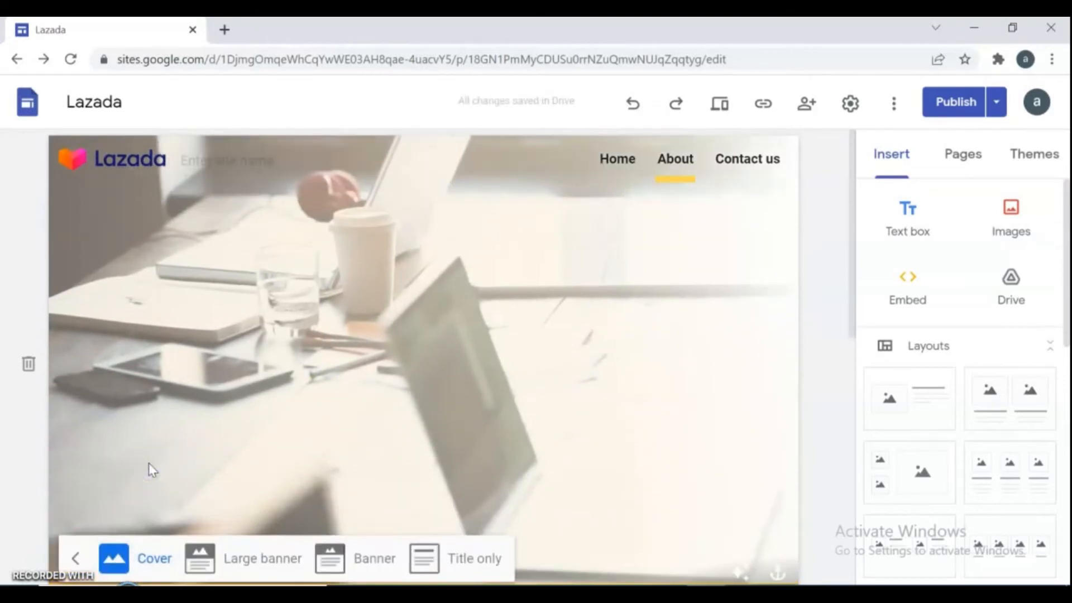
click(259, 566)
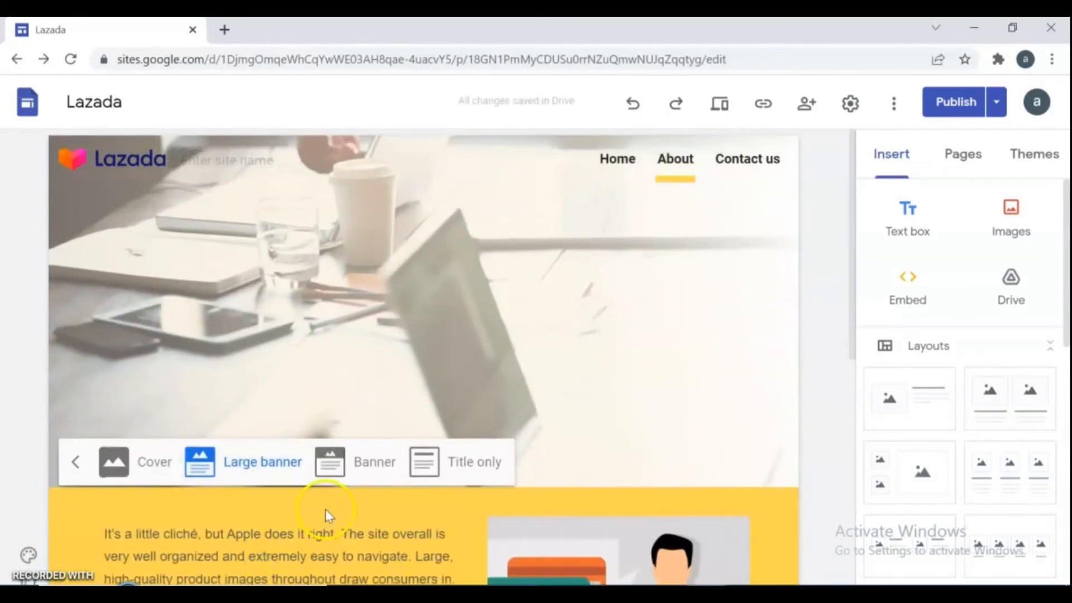
click(390, 455)
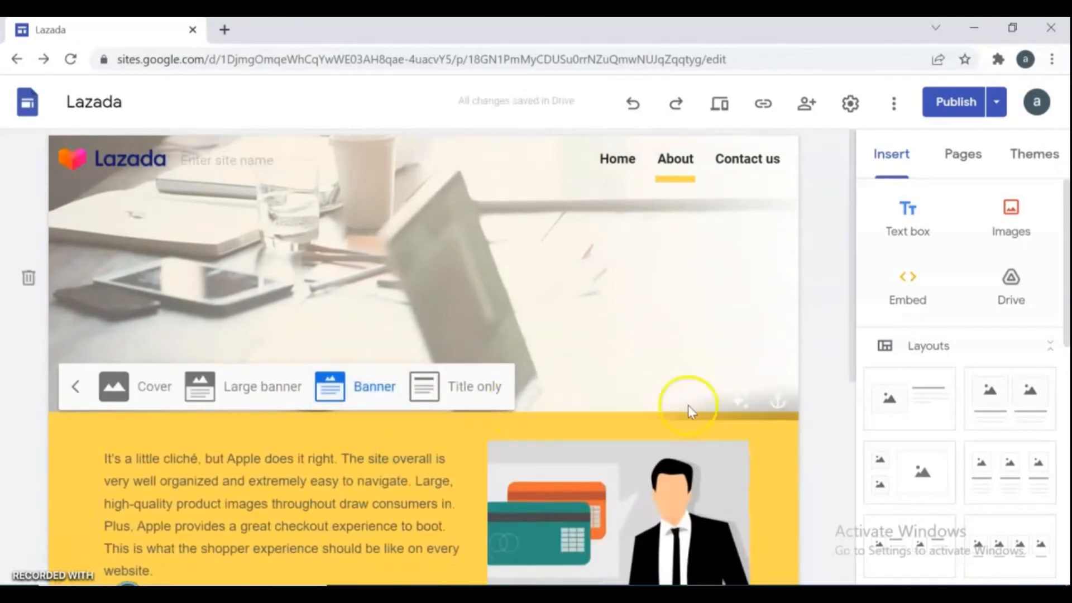
Anchor the About page's header image to its top edge and remove the image's readability adjustment
click(781, 403)
click(688, 345)
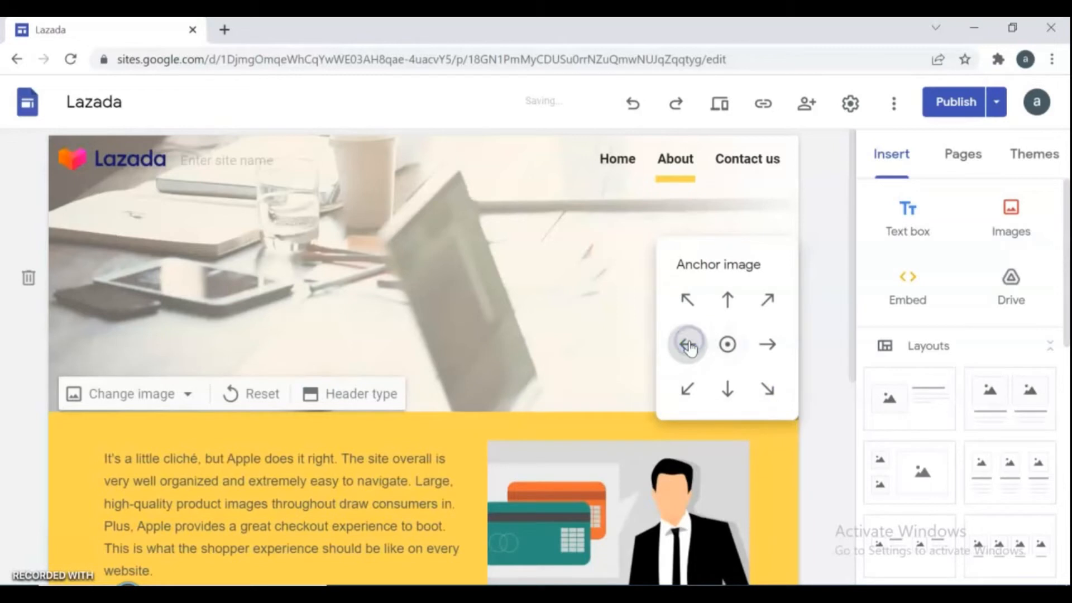
click(761, 348)
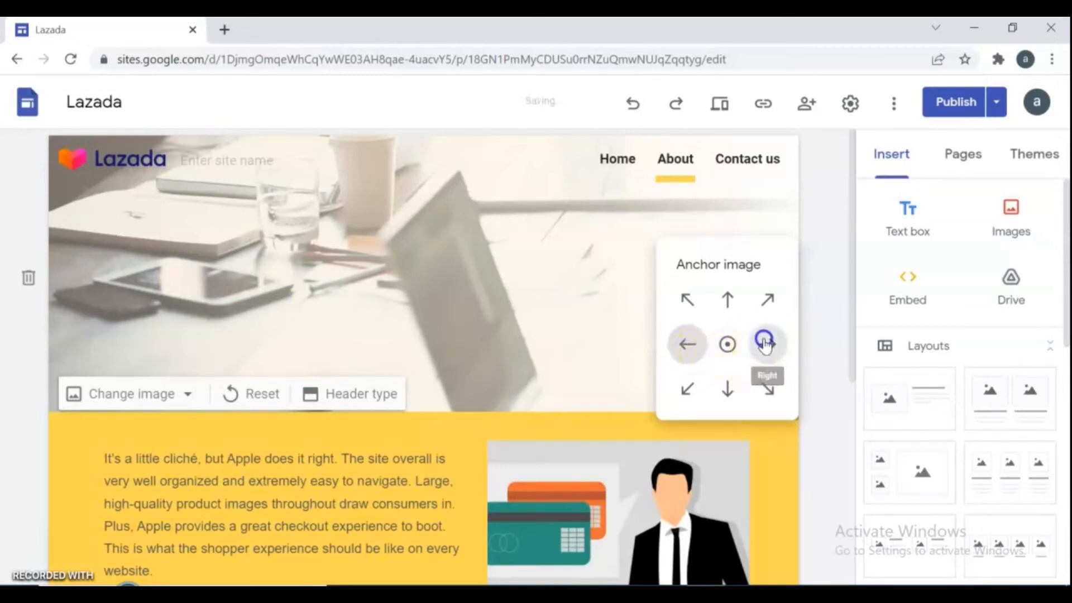
click(727, 394)
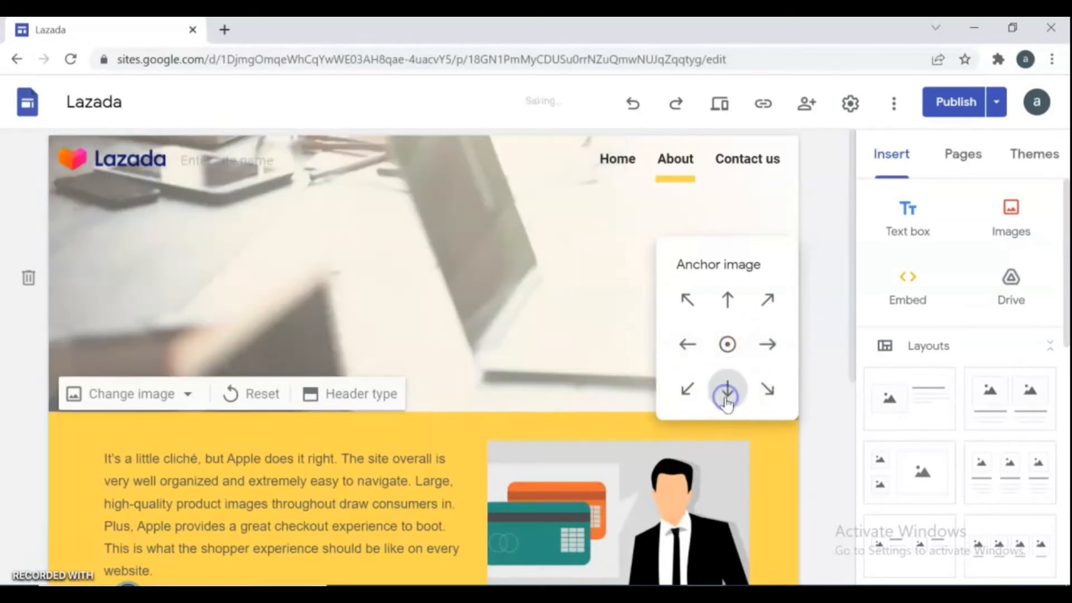
click(727, 300)
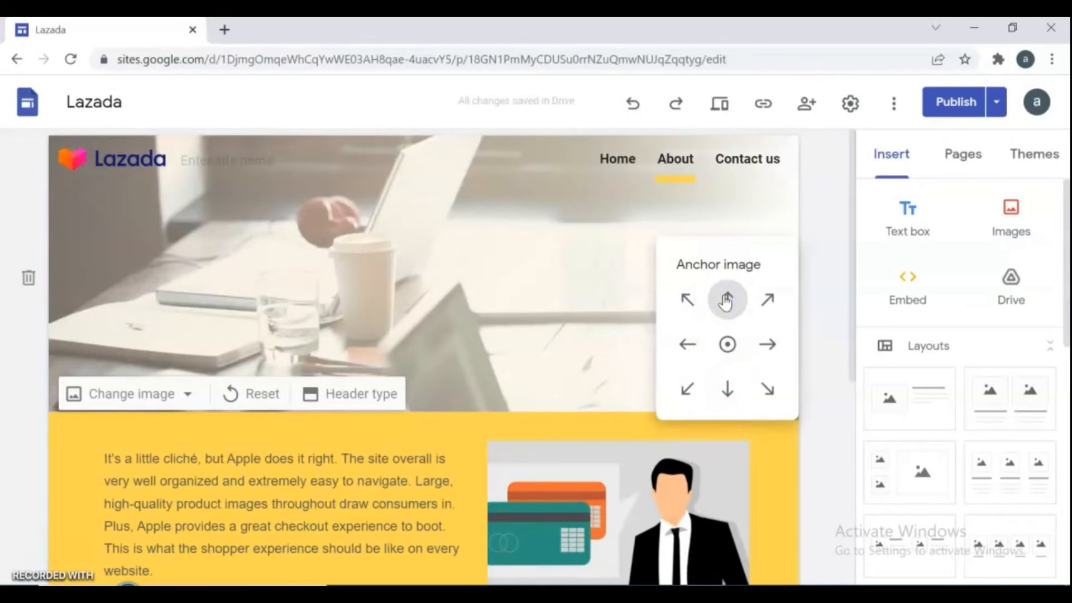
click(845, 238)
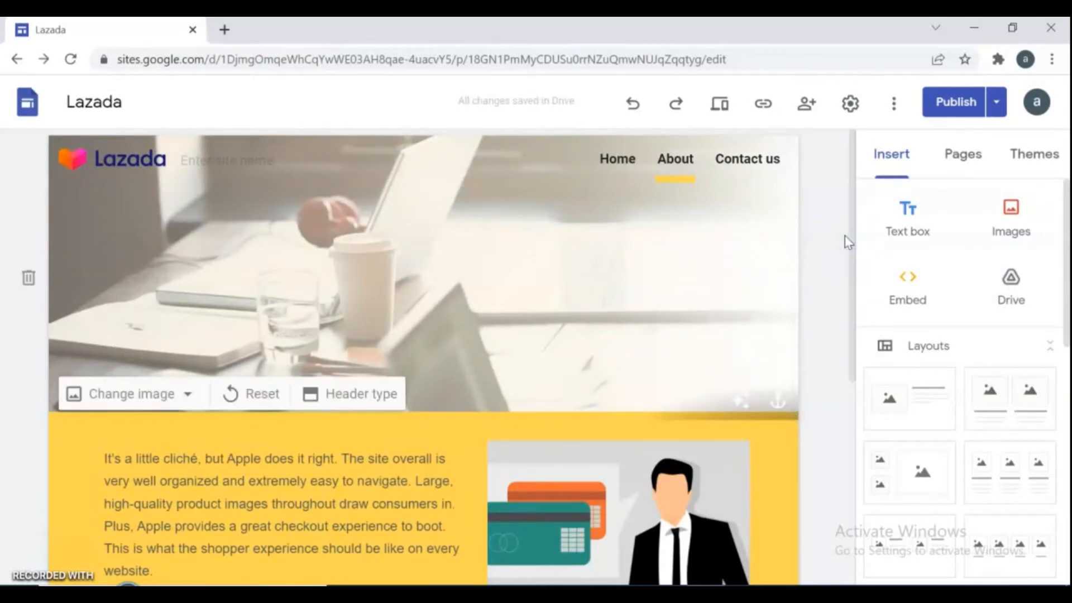
click(778, 404)
click(823, 409)
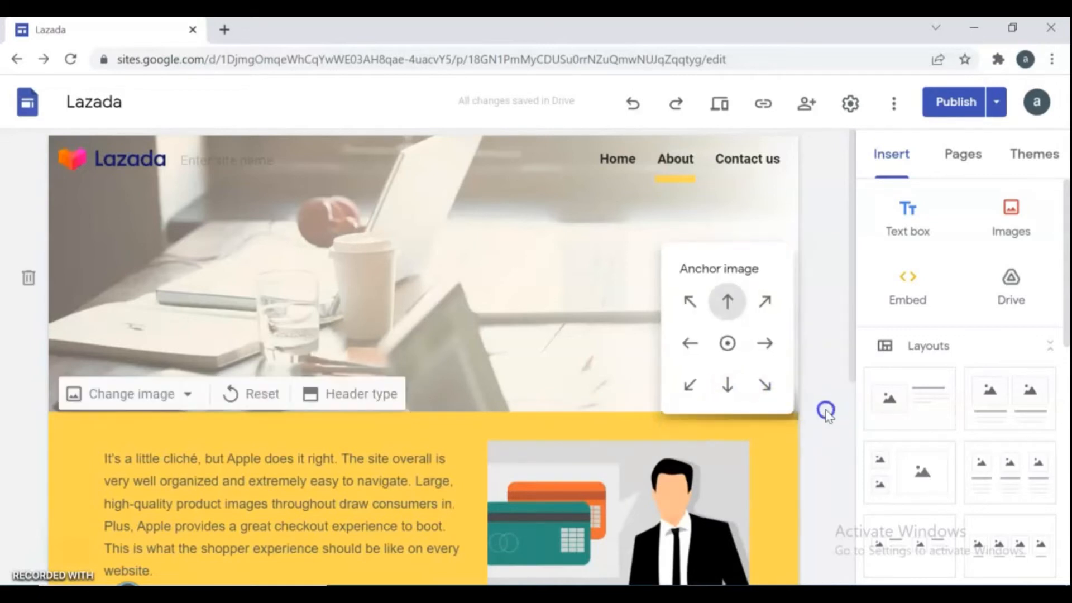
click(741, 401)
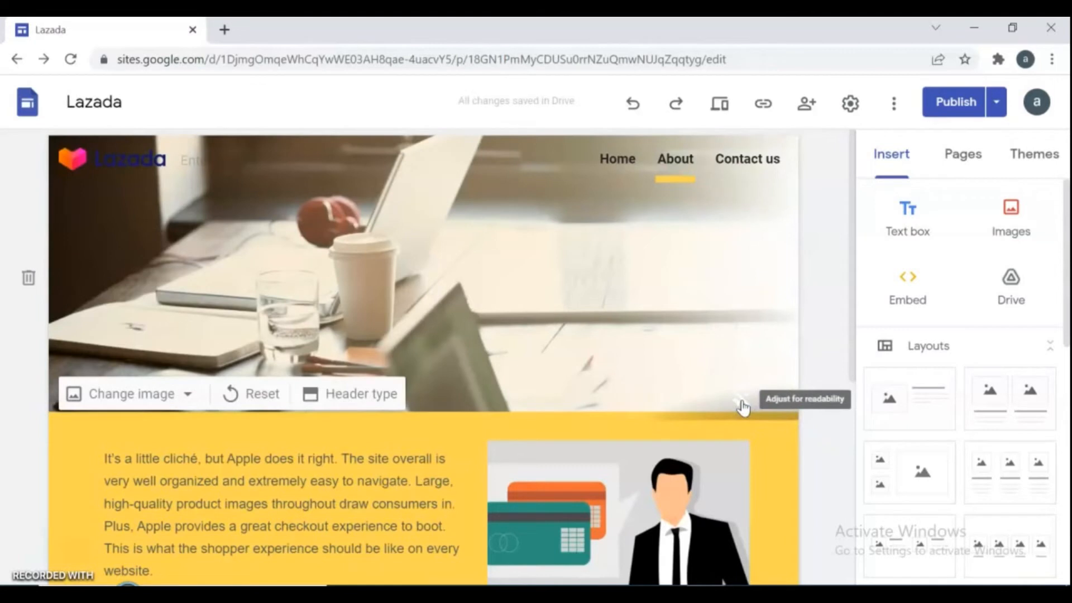
click(825, 325)
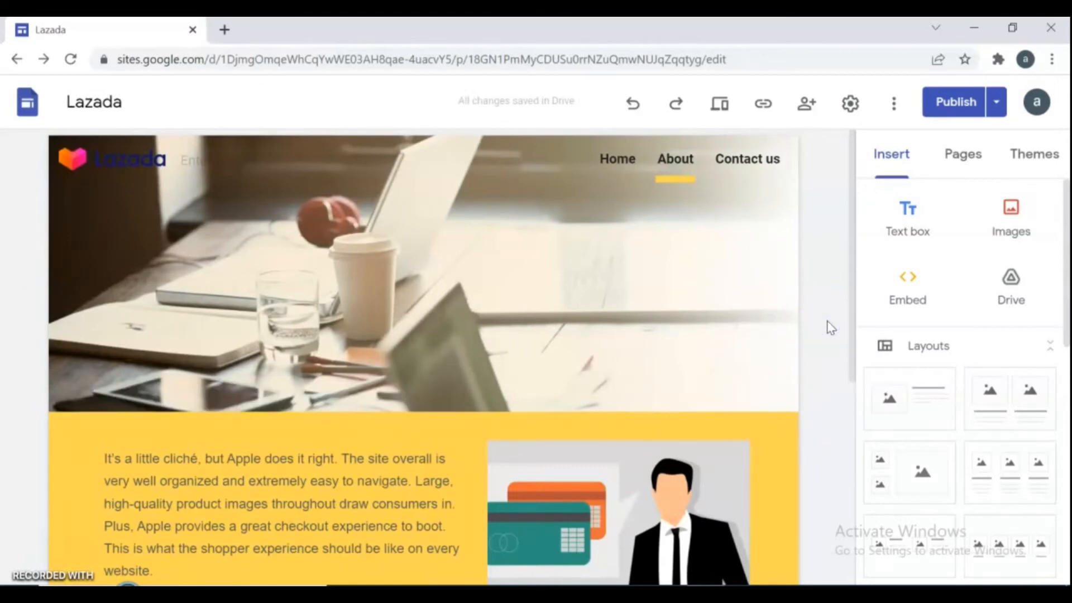
Open the Contact us page and search Google images for "contact us" to replace its header image
click(964, 161)
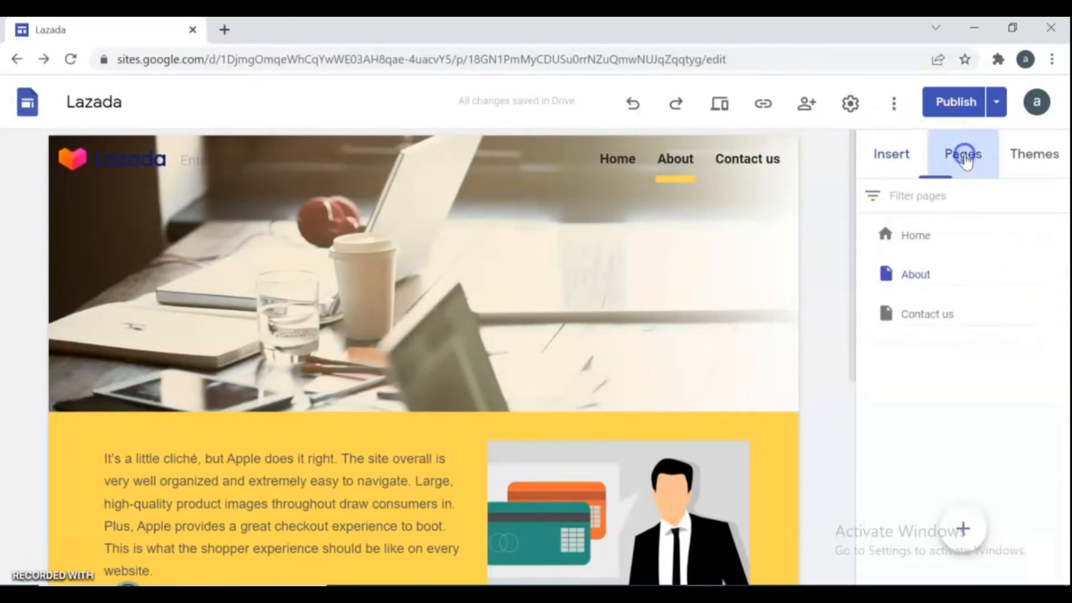
click(936, 320)
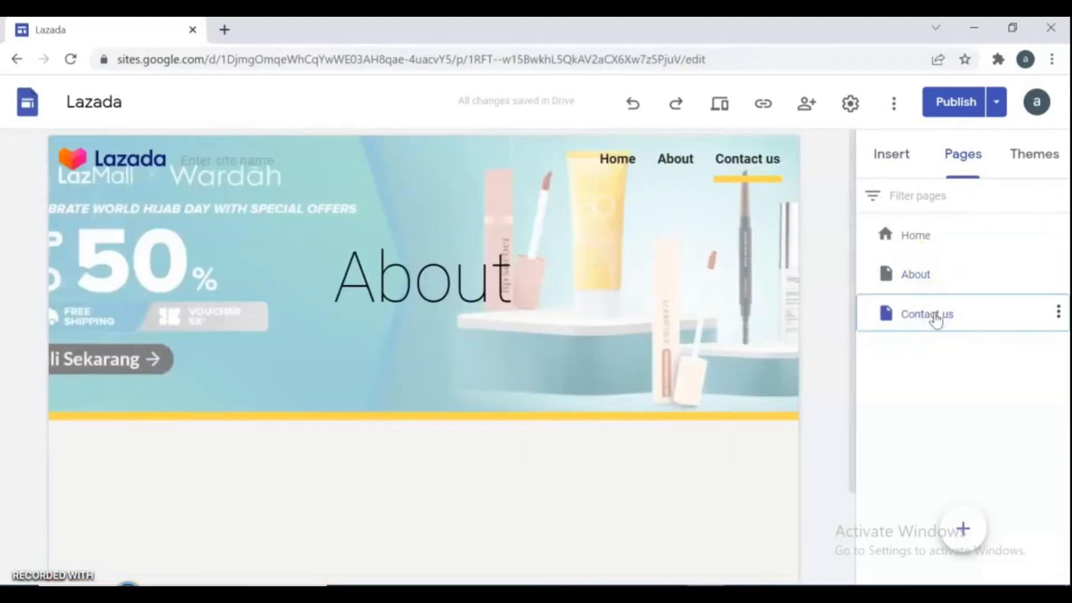
click(199, 371)
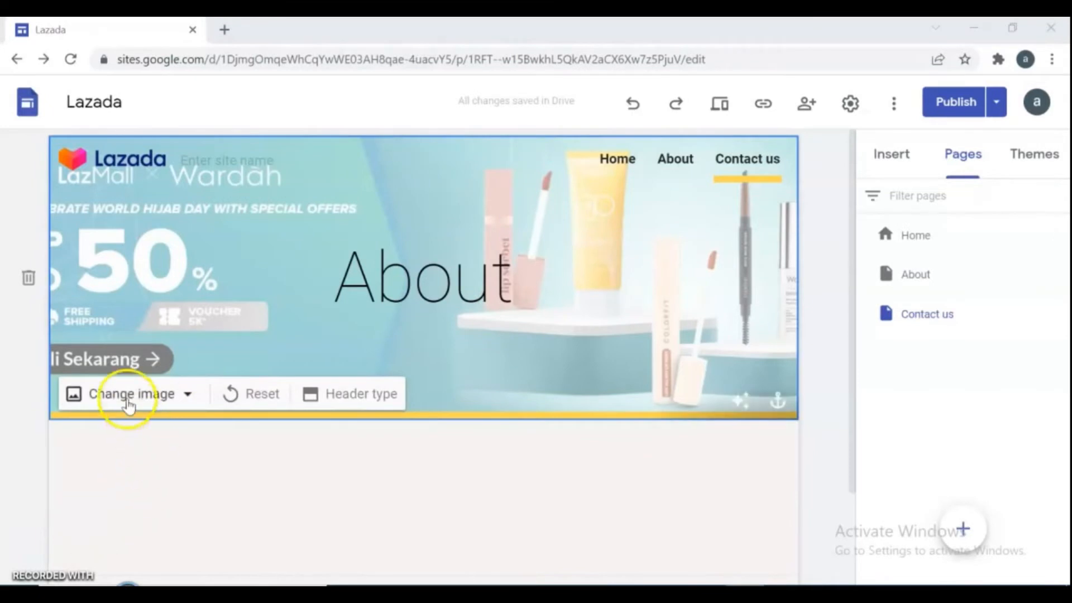
click(127, 397)
click(151, 489)
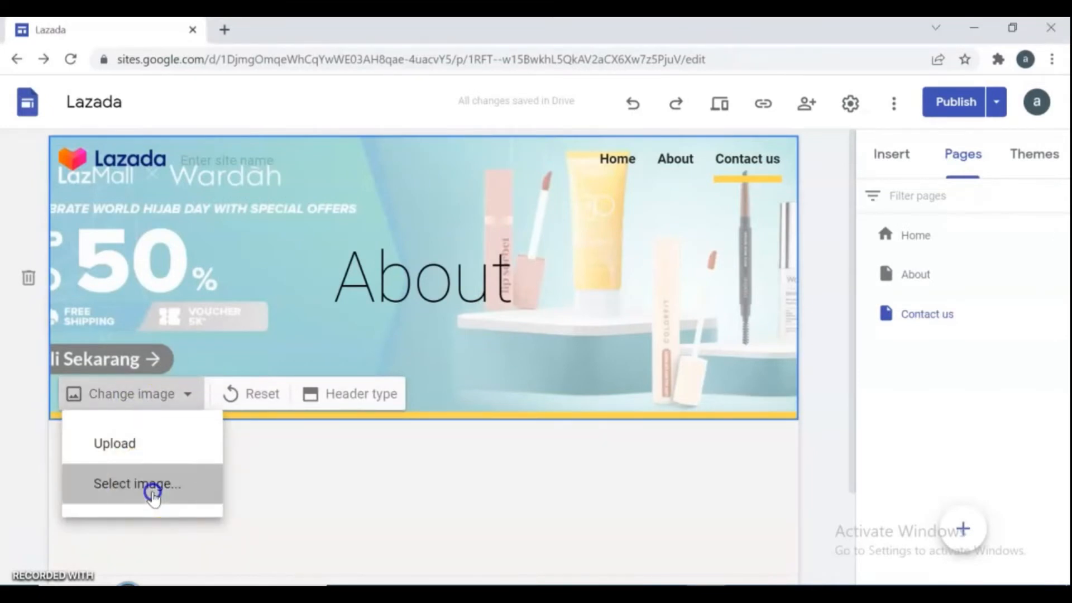
click(367, 179)
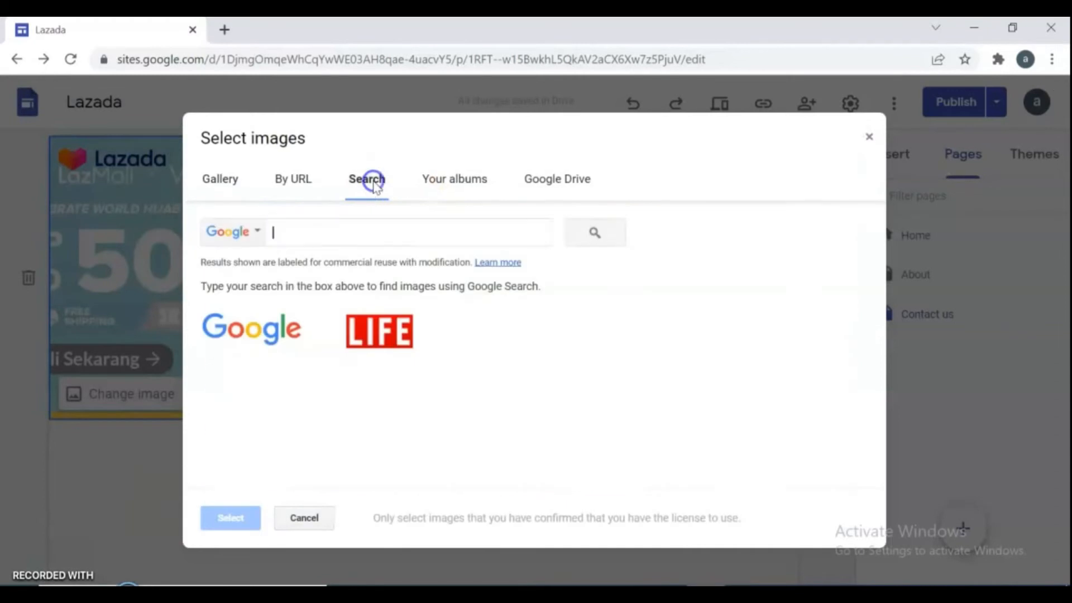
text(contact us)
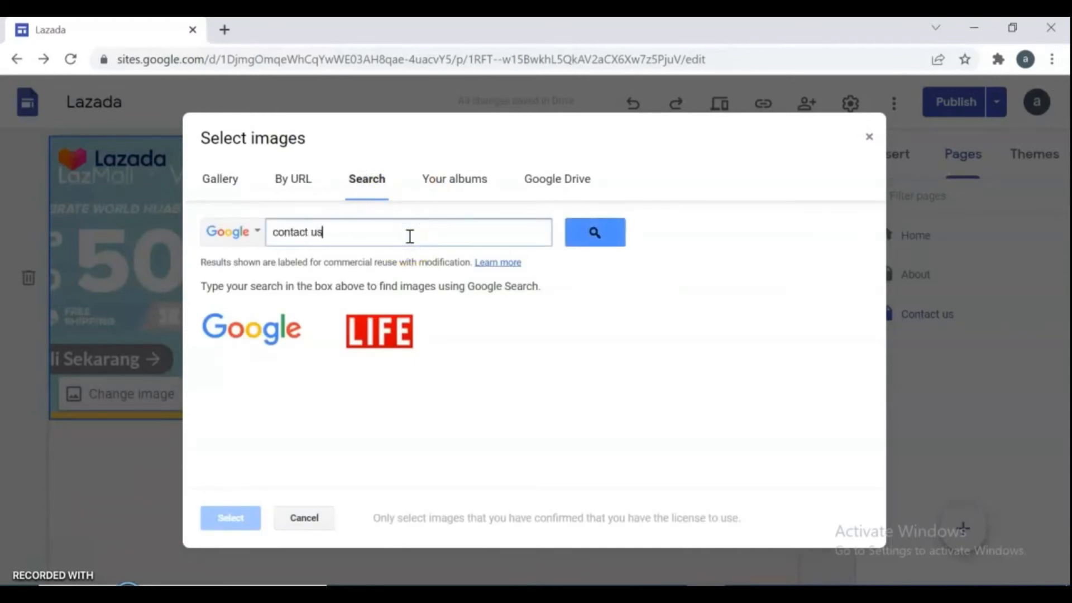
key(Return)
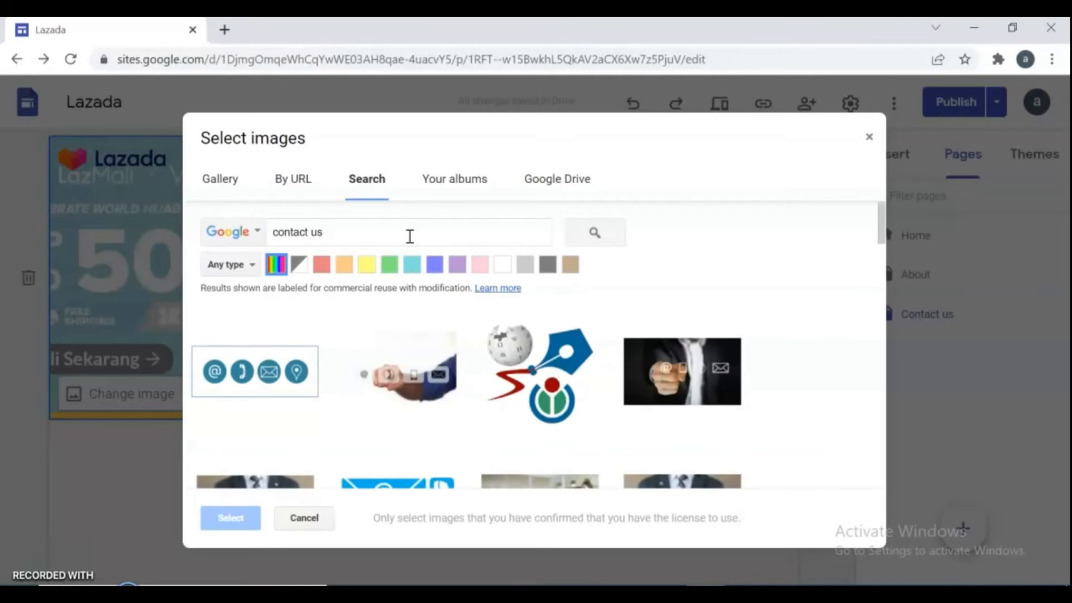
Use the picture of a fist behind four contact icons as the header image and remove its readability adjustment
click(881, 217)
drag(880, 216, 974, 411)
click(414, 319)
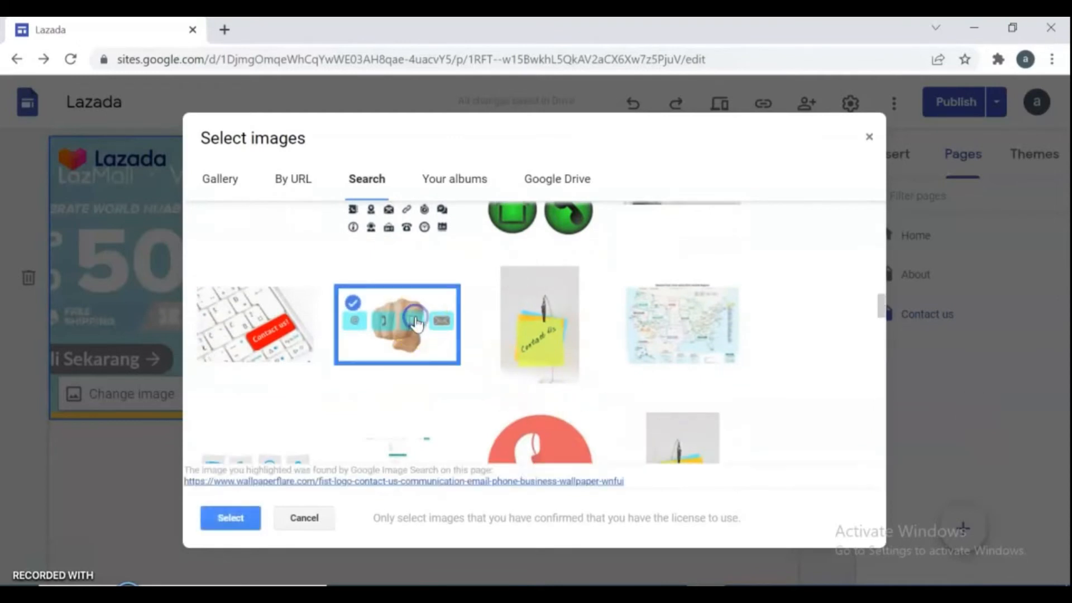
click(229, 516)
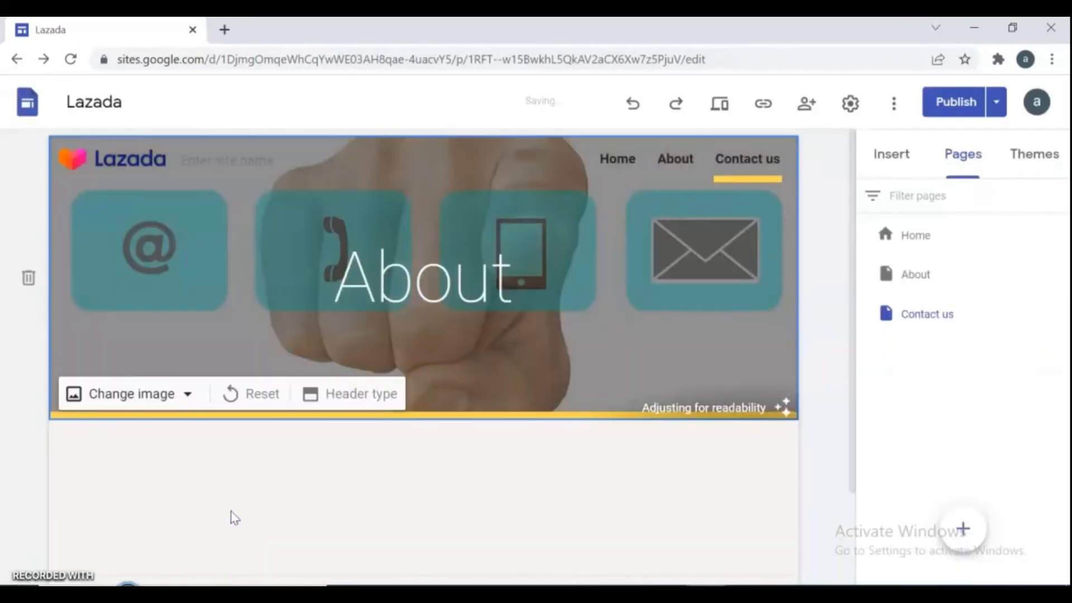
click(781, 404)
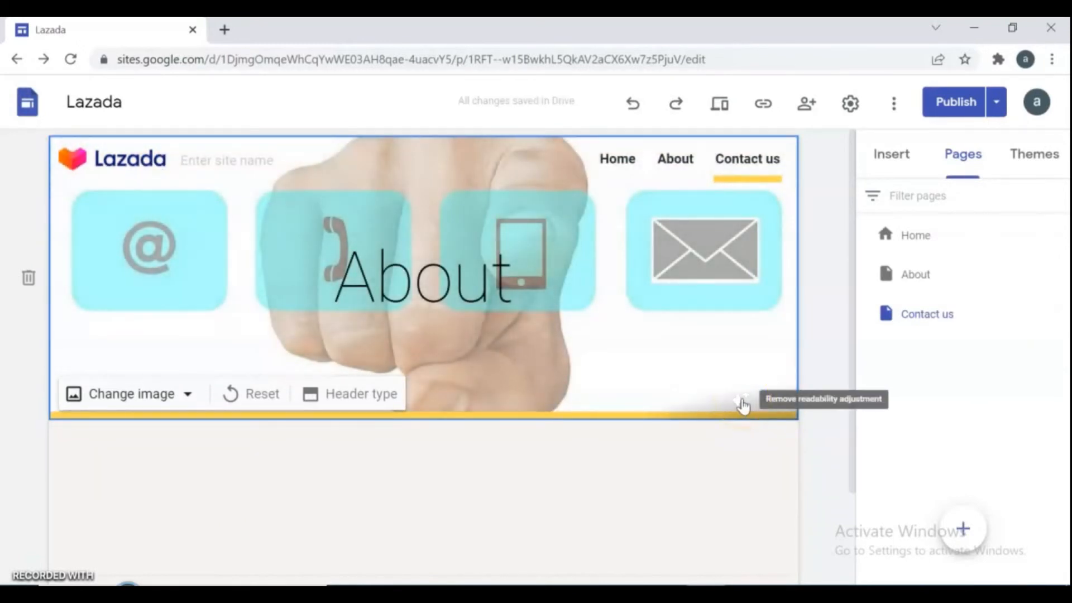
click(741, 403)
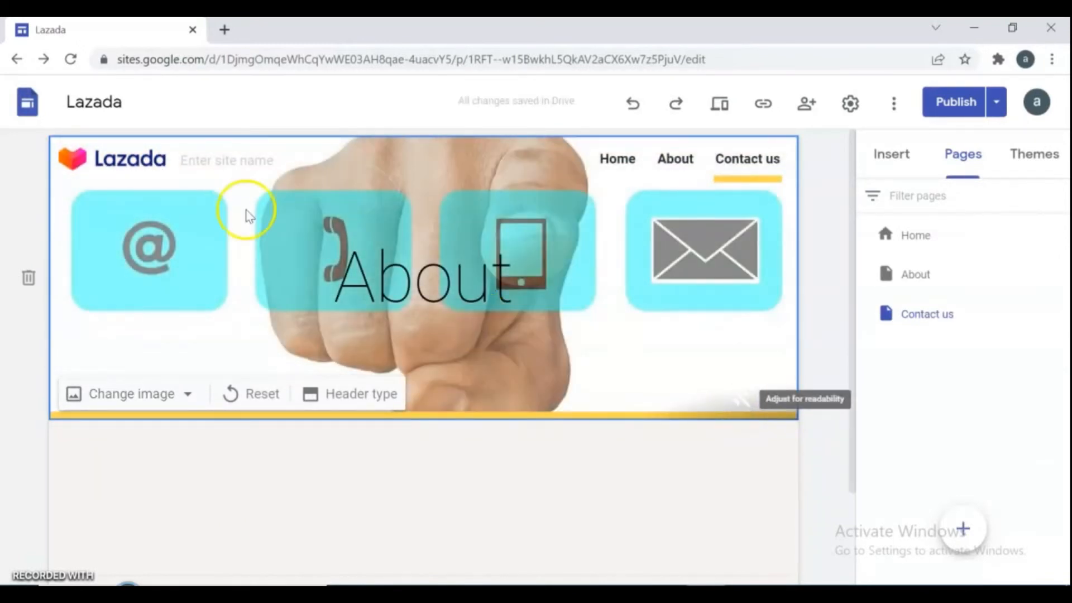
Delete the Lazada logo and favicon from the site's brand images
click(142, 160)
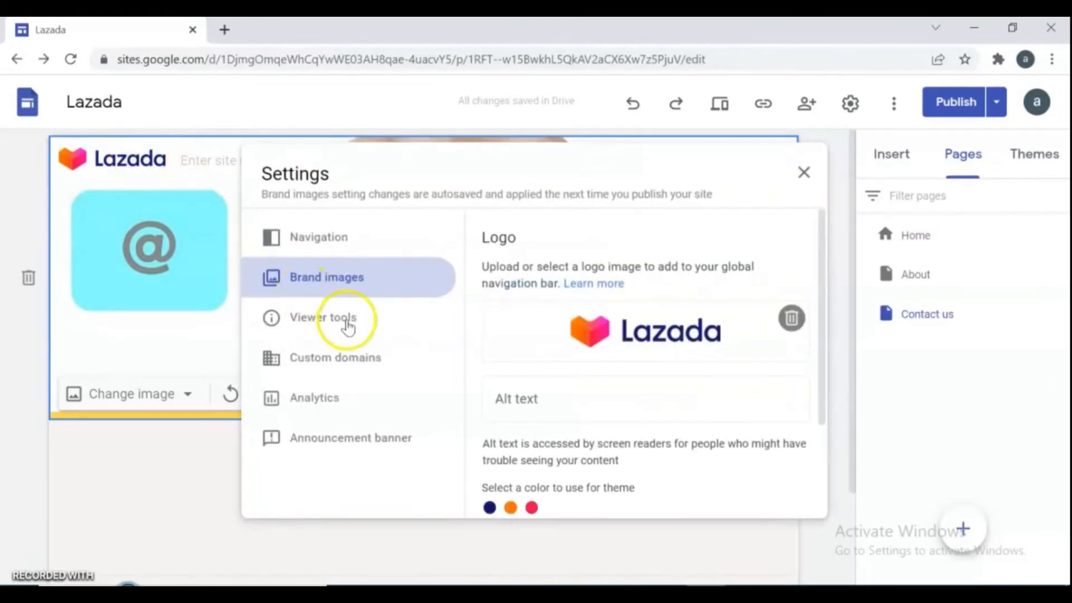
click(794, 318)
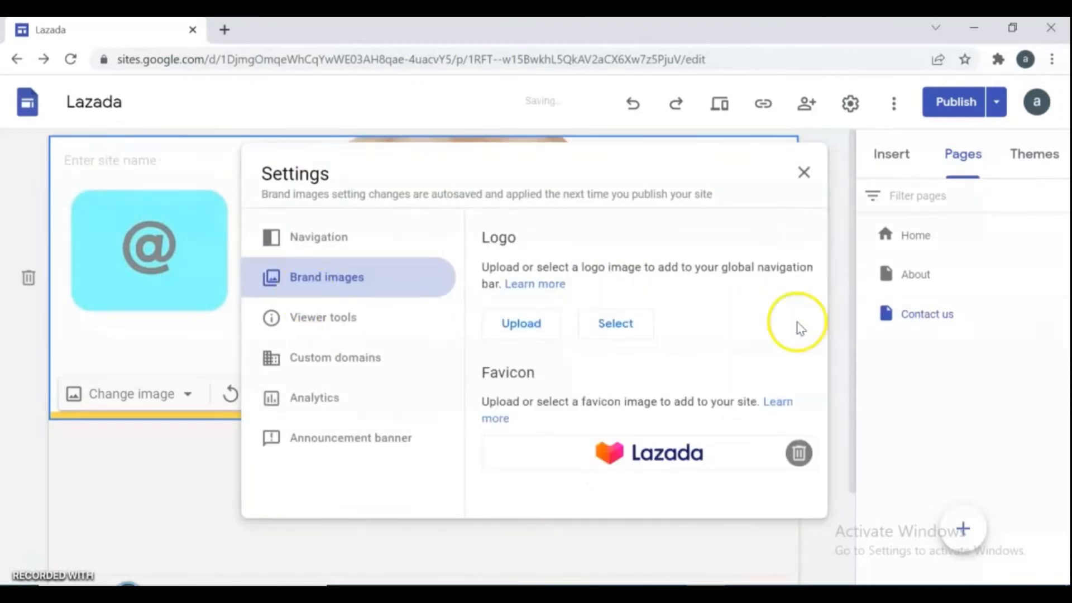
click(797, 447)
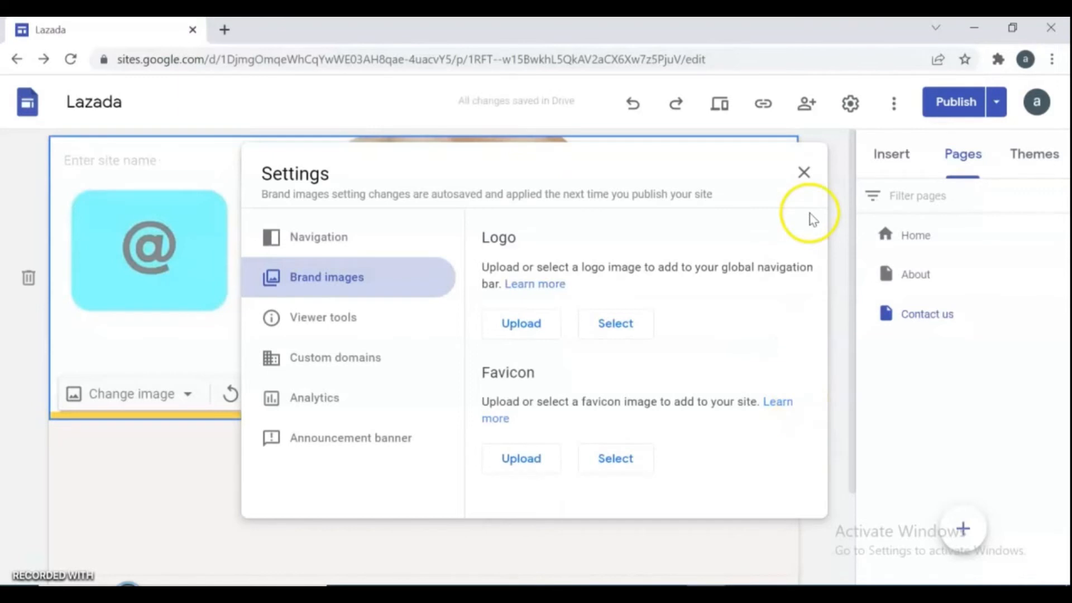
click(804, 173)
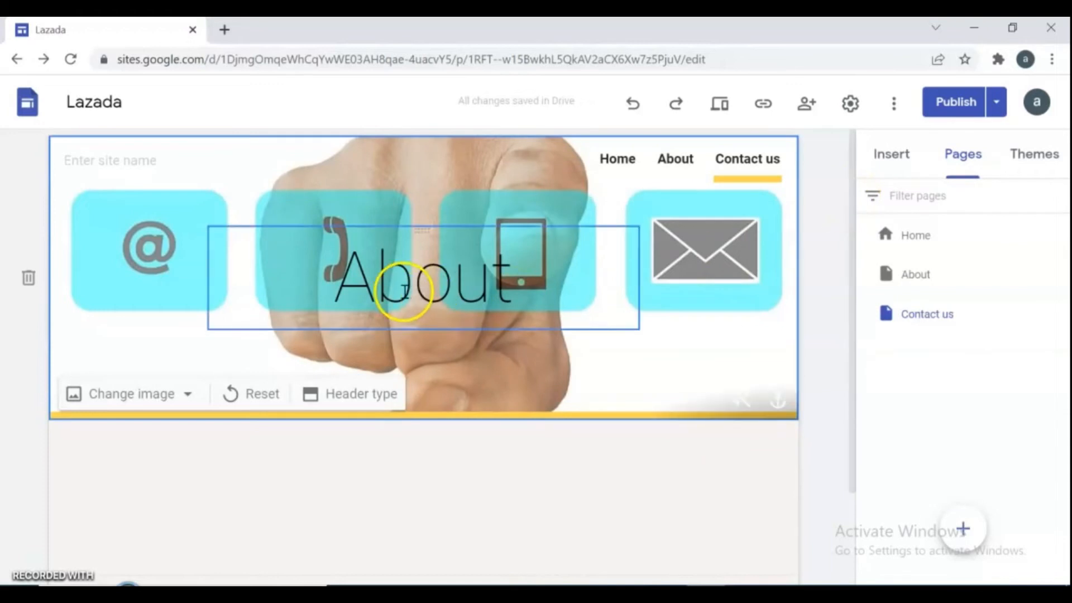
Delete the "About" title text from the Contact us page's header
click(414, 284)
click(730, 202)
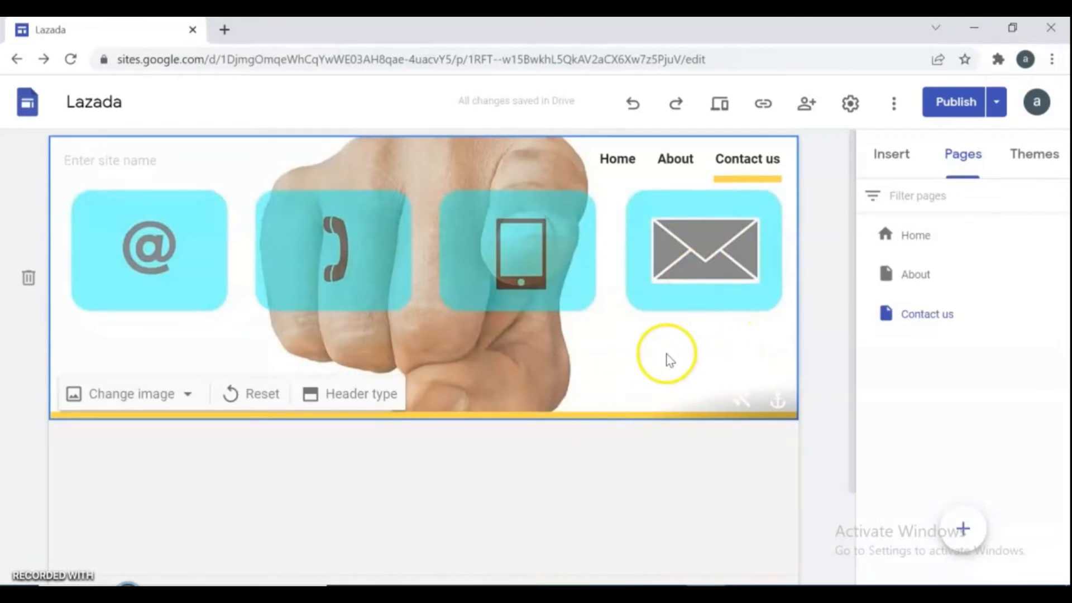
Switch the site to the Impression theme, try its color options and settle on yellow
click(1027, 157)
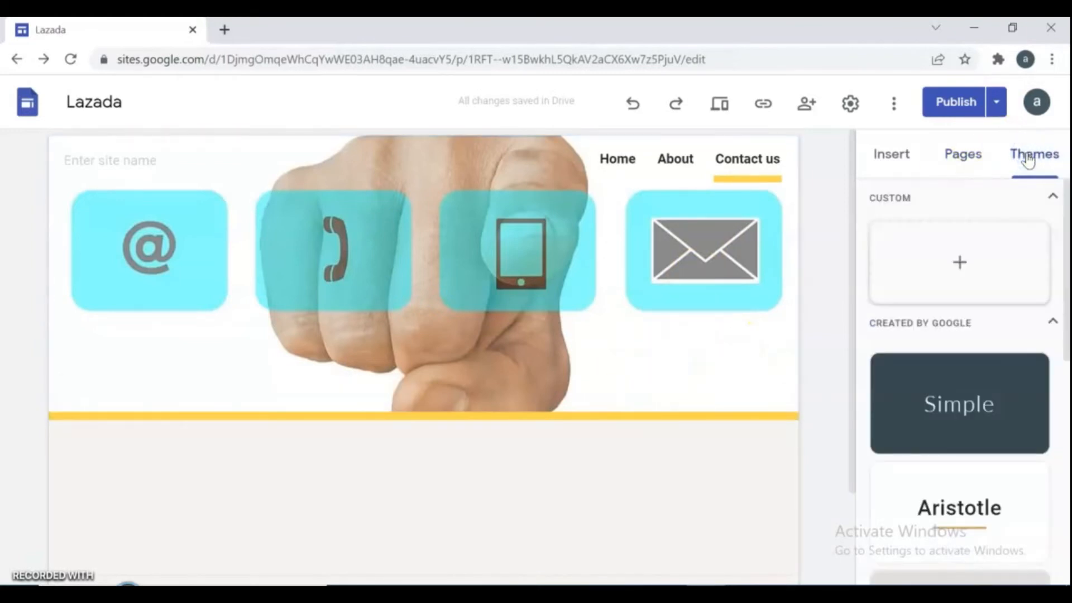
drag(1066, 219, 1067, 481)
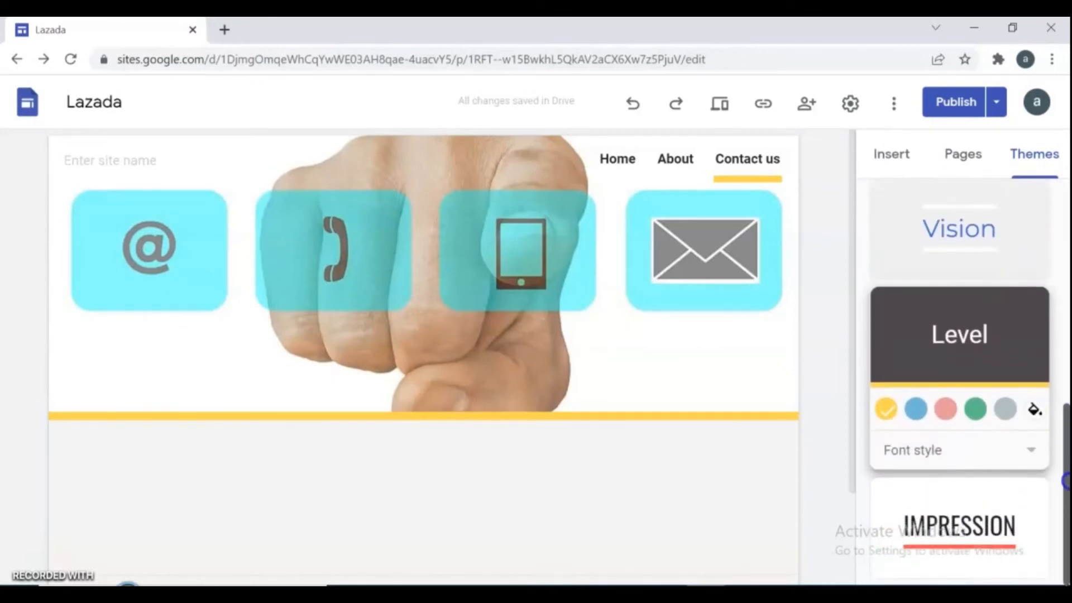
click(970, 527)
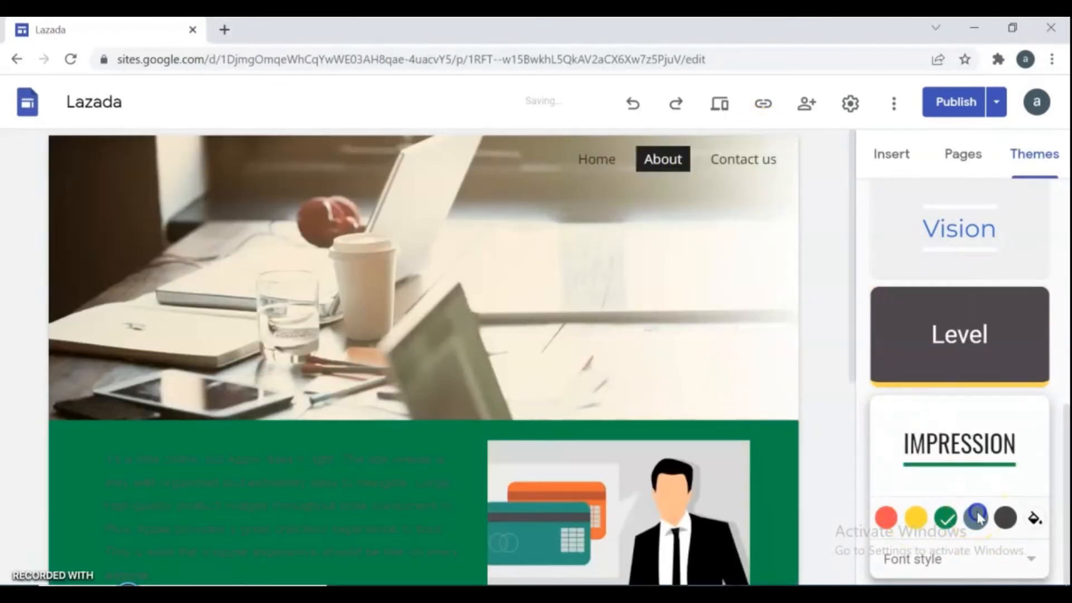
click(975, 517)
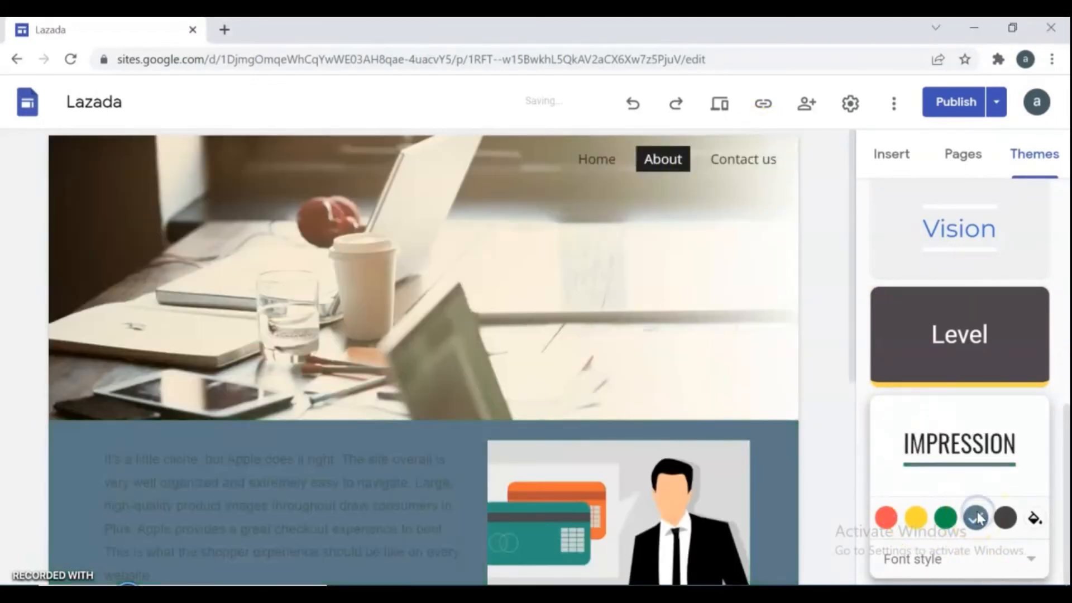
click(1006, 519)
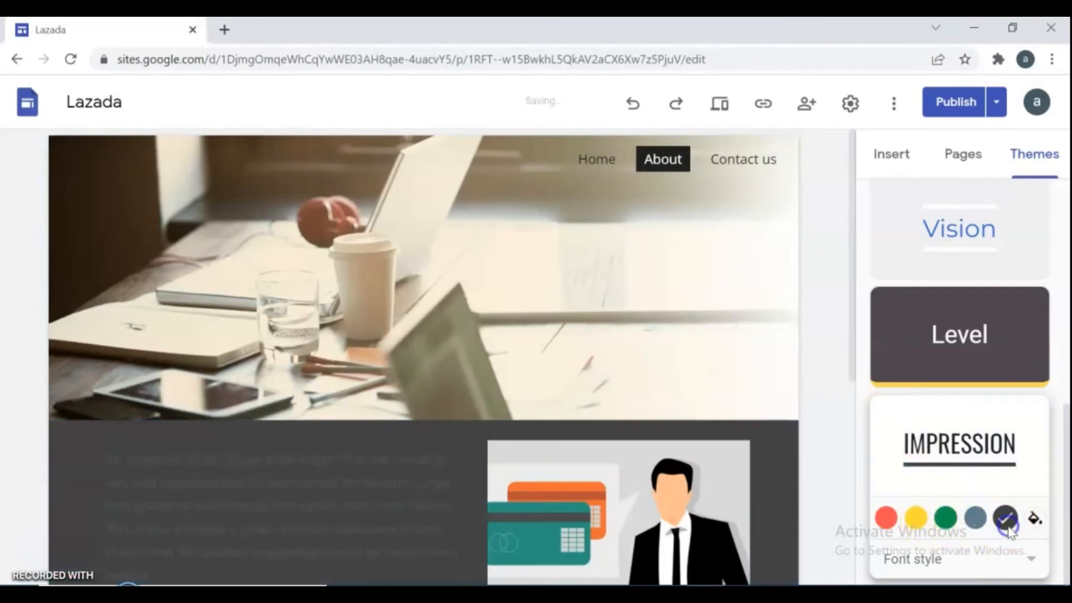
click(917, 520)
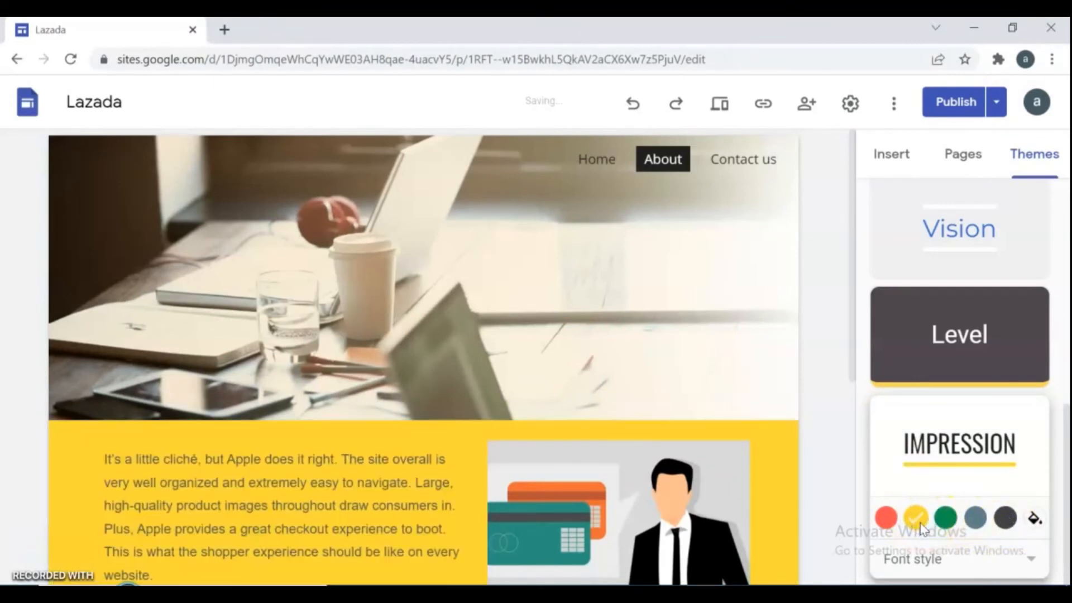
drag(1055, 432, 1064, 172)
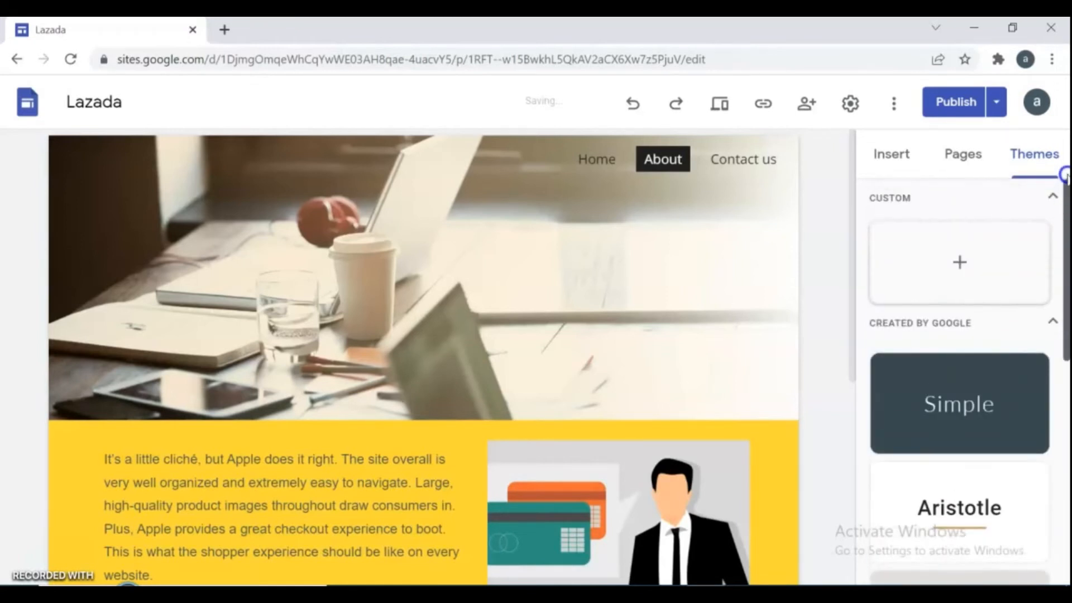
Open the Home page and restyle the "All New Products" banner text as a Subheading
click(962, 157)
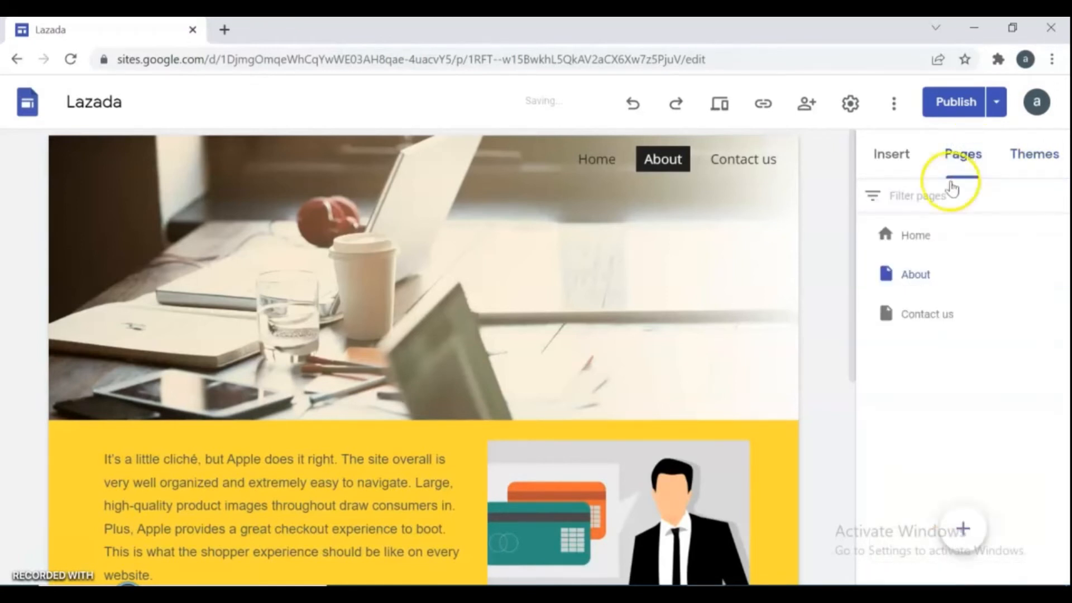
click(915, 236)
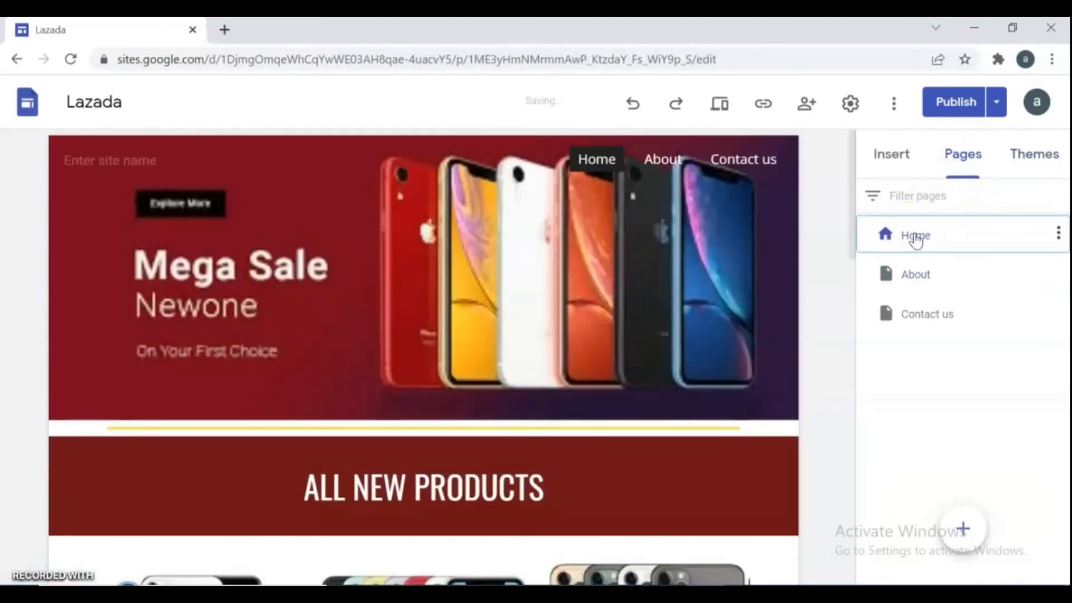
click(643, 490)
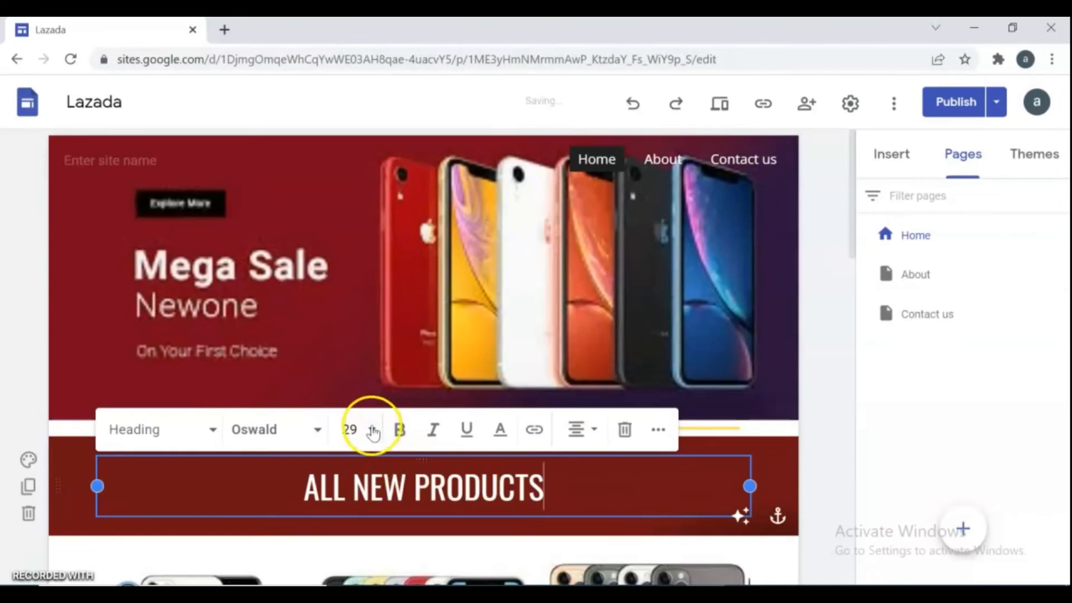
click(65, 474)
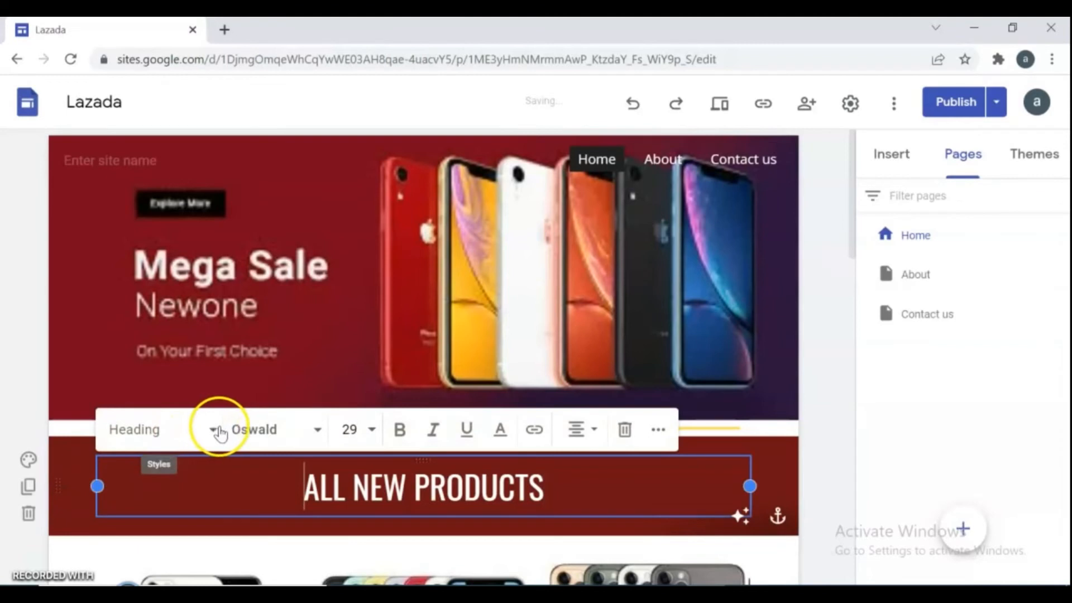
click(204, 433)
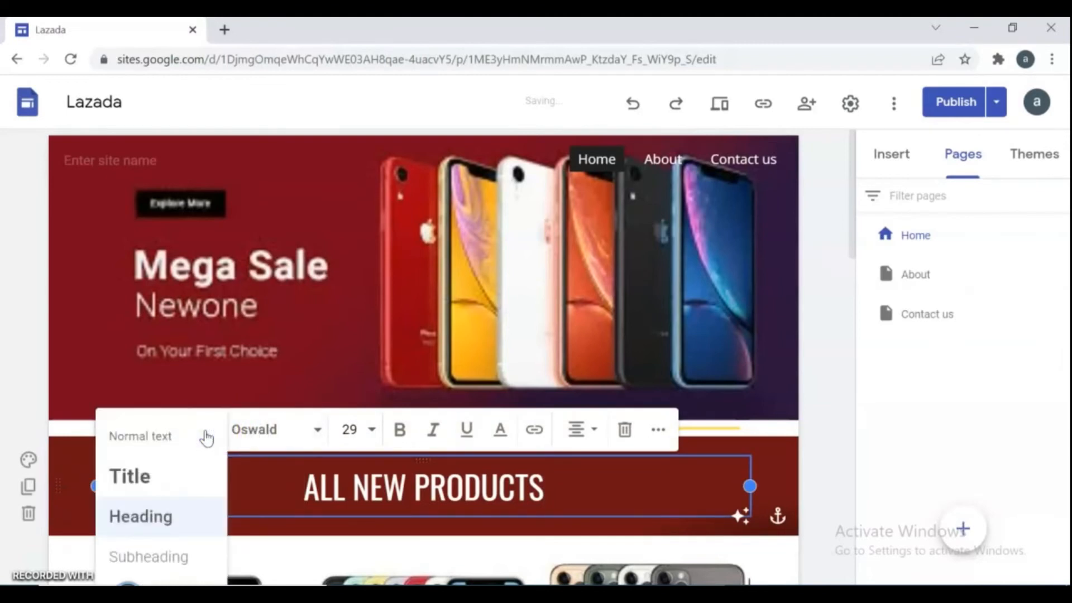
click(158, 558)
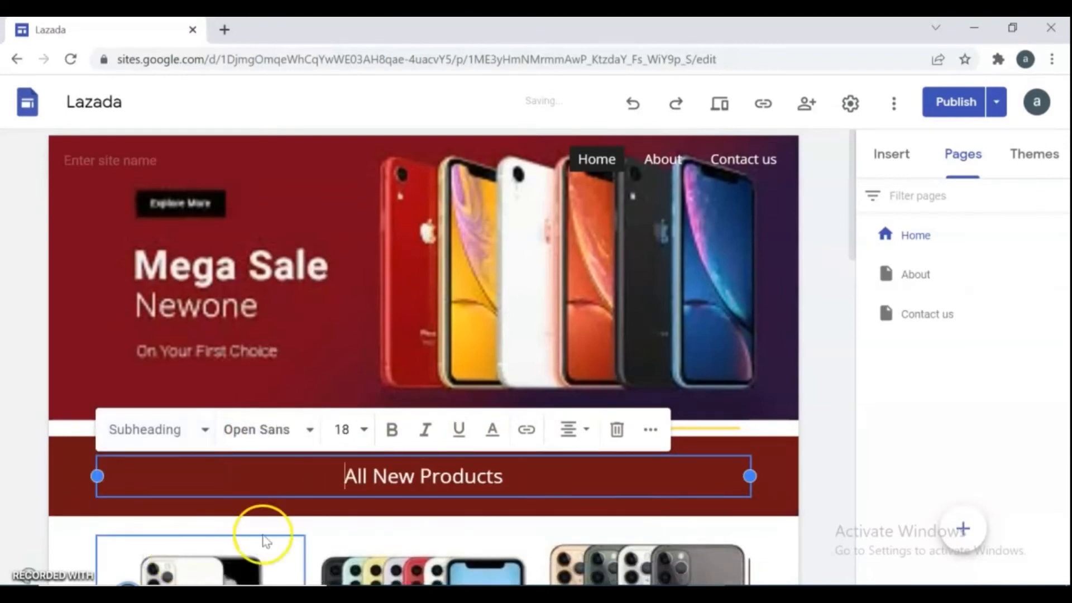
click(837, 385)
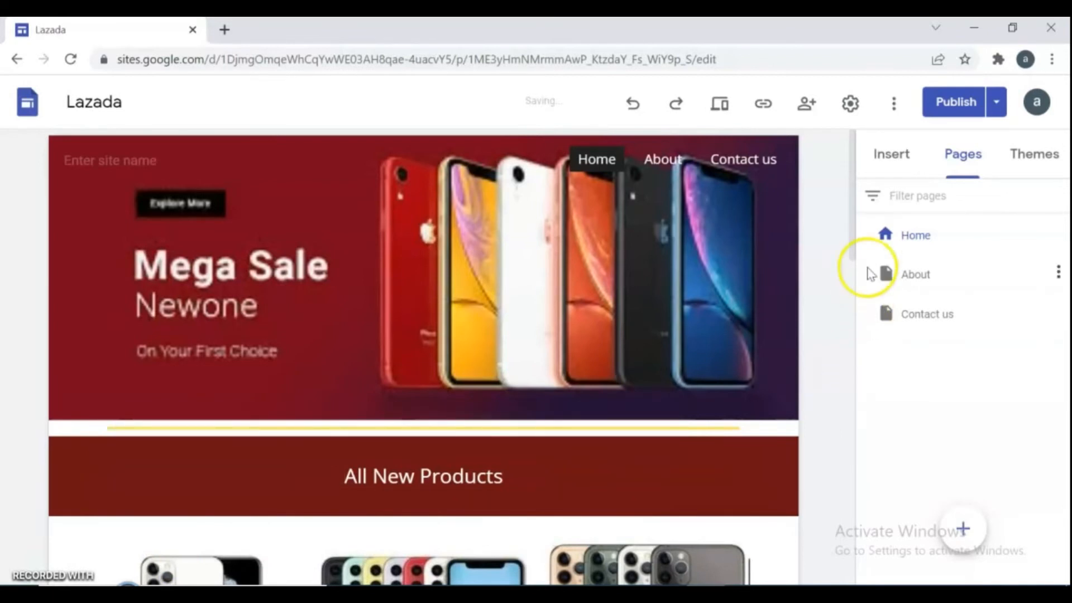
Set the font size of the iPhone 11 Pro's price in the first product row to 8
drag(853, 255, 928, 391)
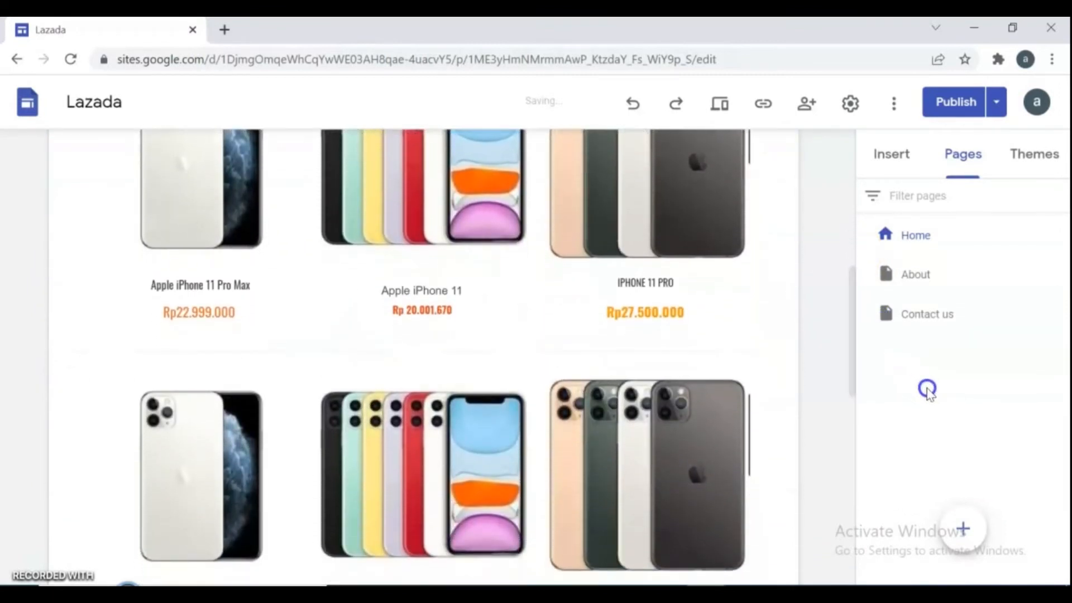
click(652, 311)
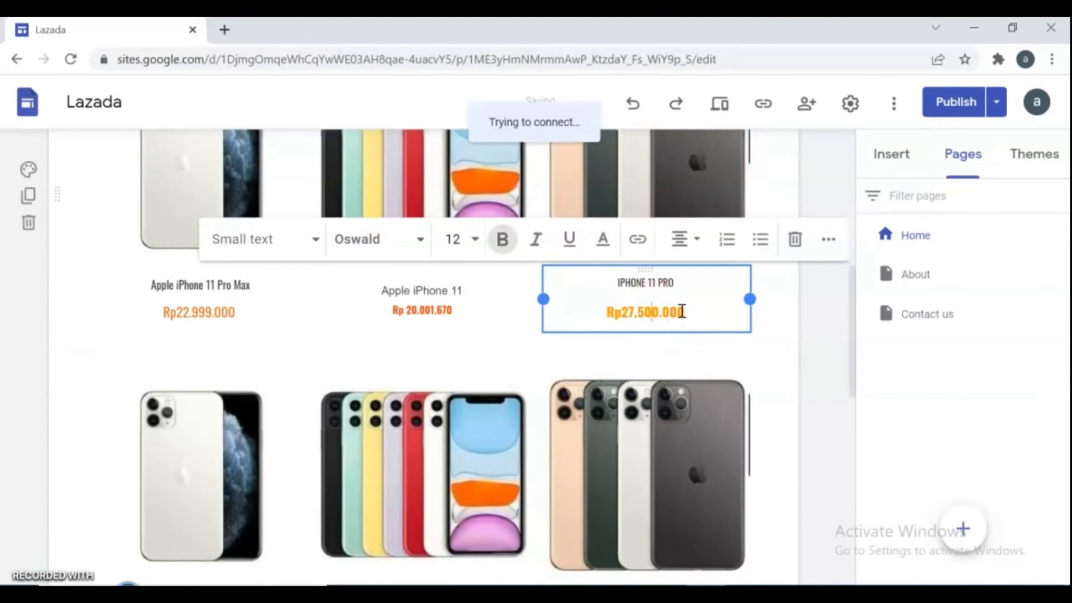
drag(682, 312, 601, 316)
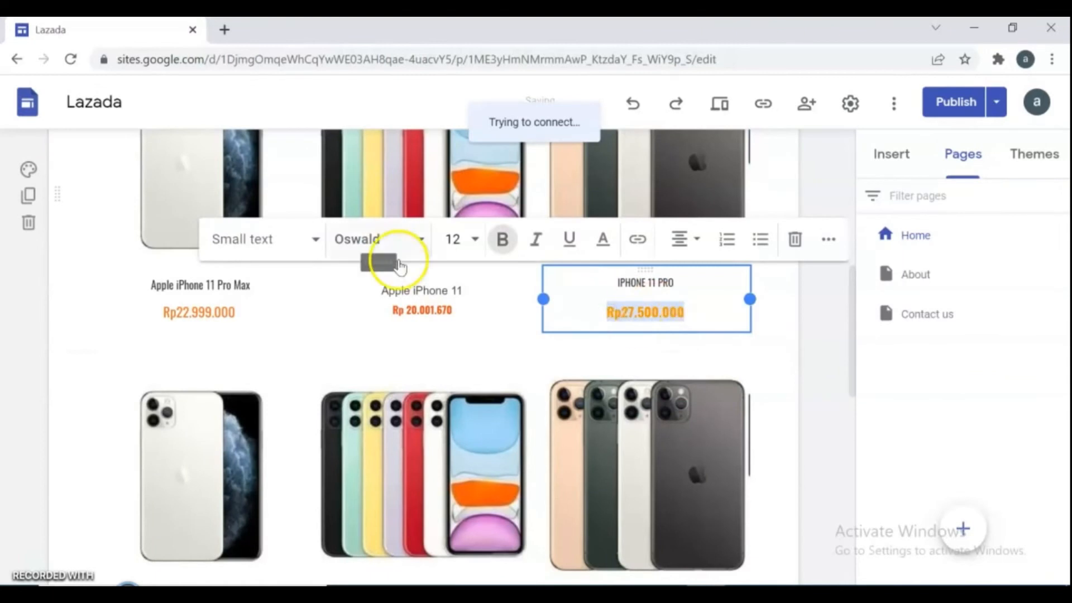
click(316, 240)
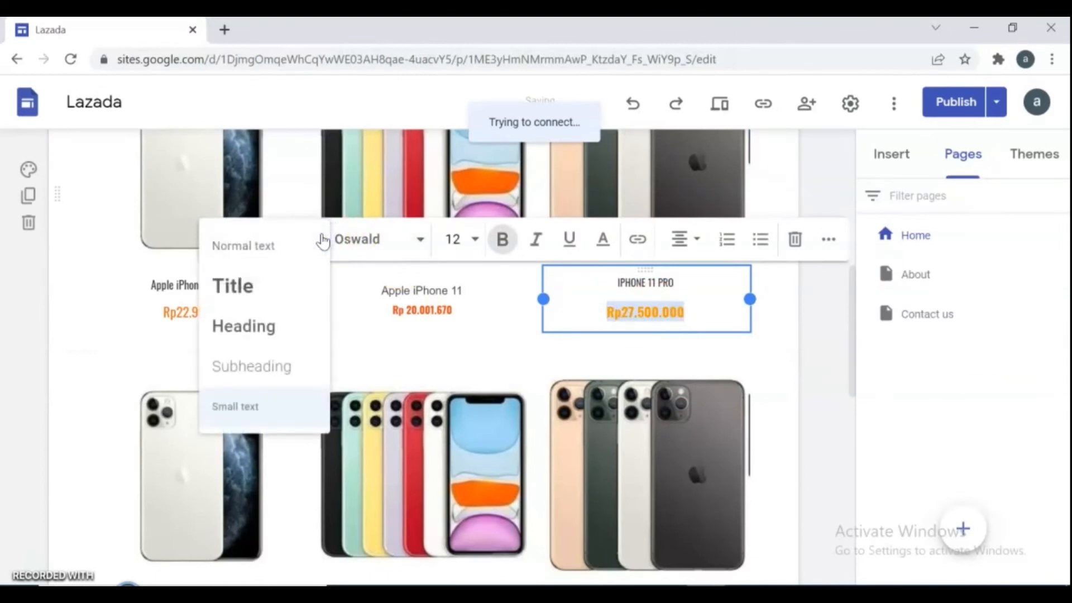
click(472, 244)
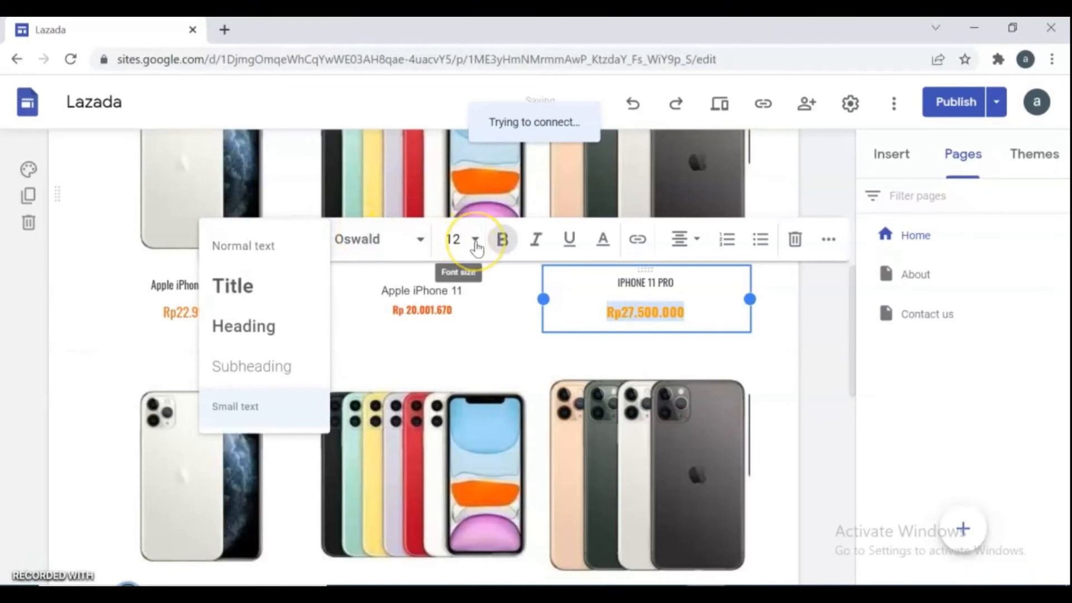
click(476, 248)
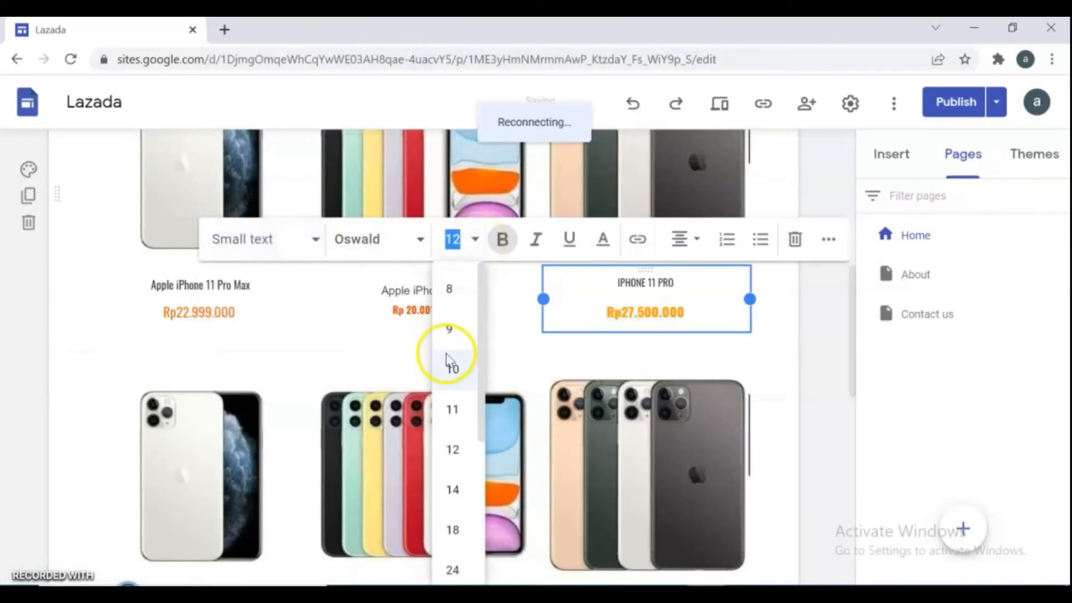
click(450, 329)
click(476, 245)
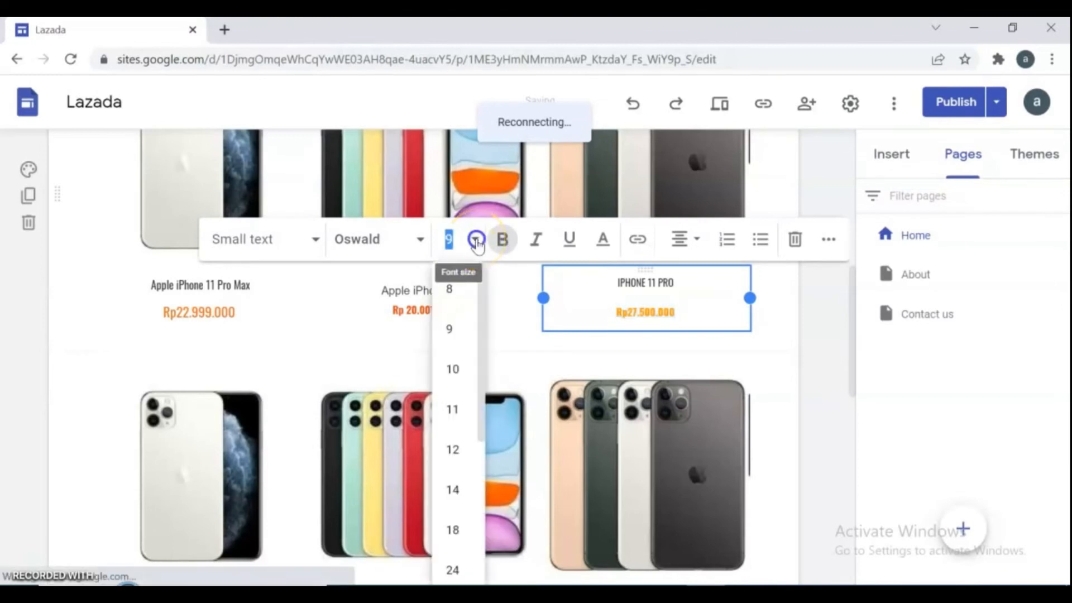
click(455, 285)
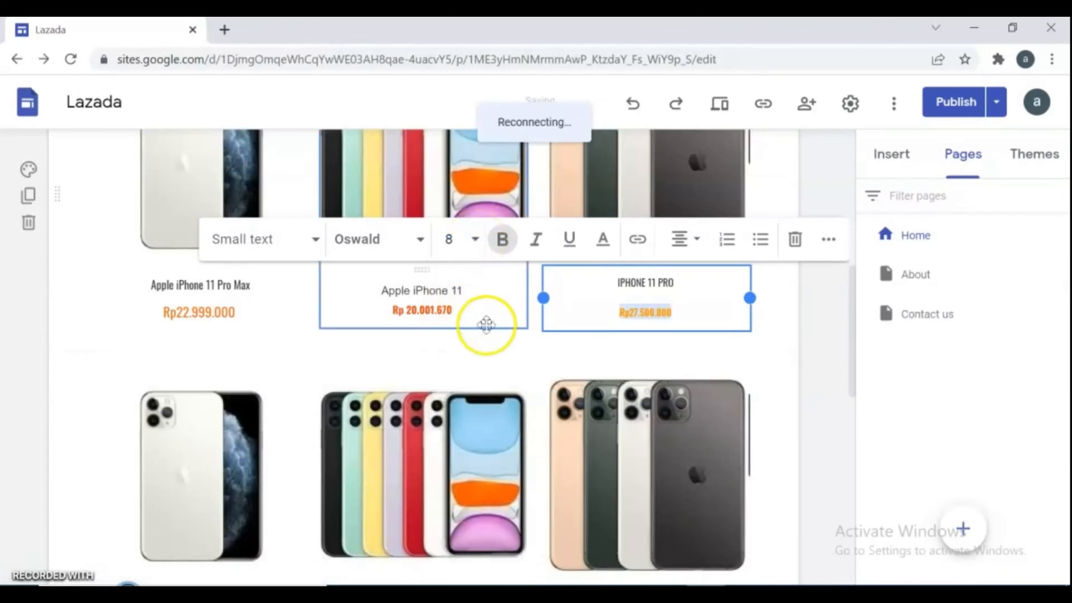
click(509, 364)
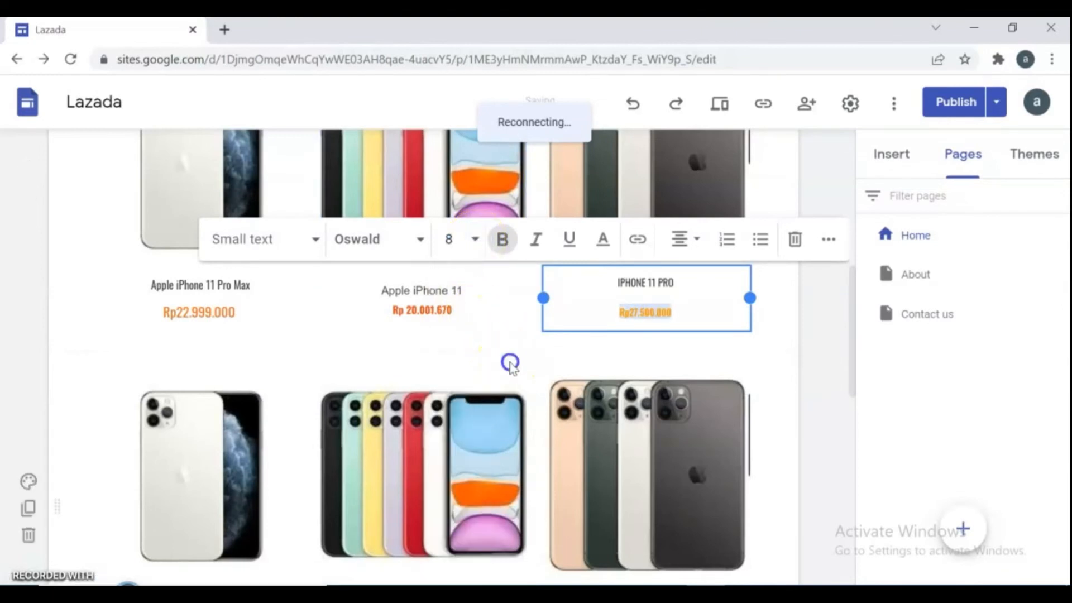
Set the prices of the Apple iPhone 11 and Apple iPhone 11 Pro Max in the first product row to font size 8
click(457, 310)
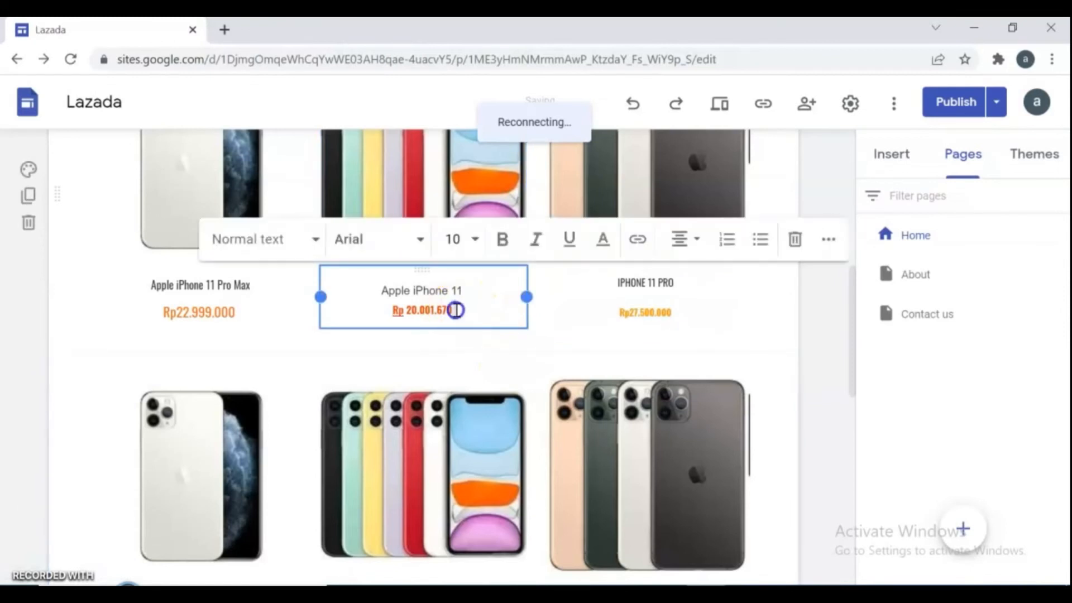
click(474, 239)
click(452, 290)
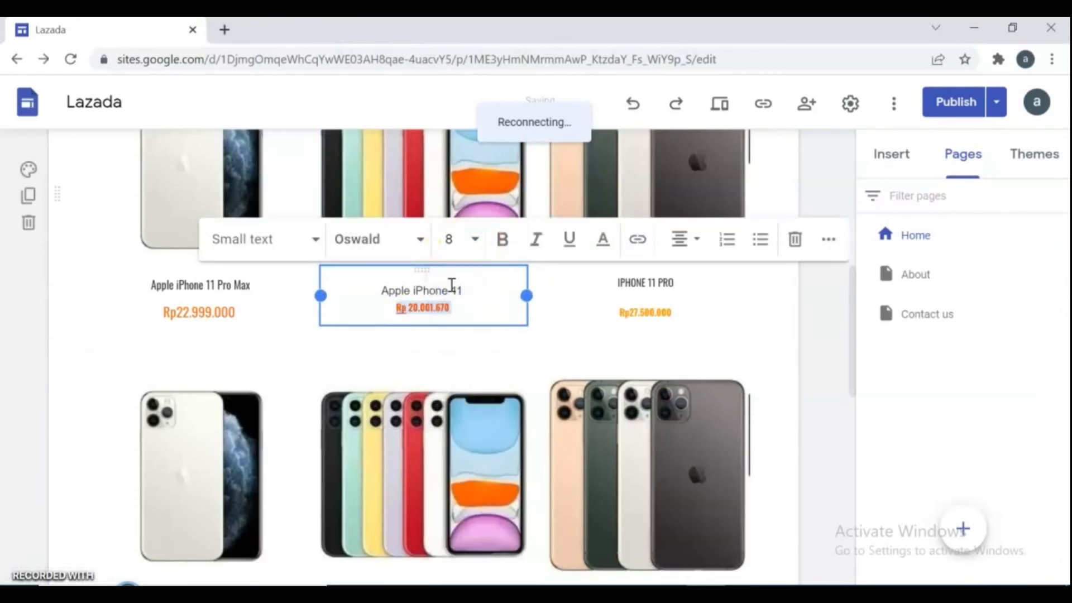
click(222, 314)
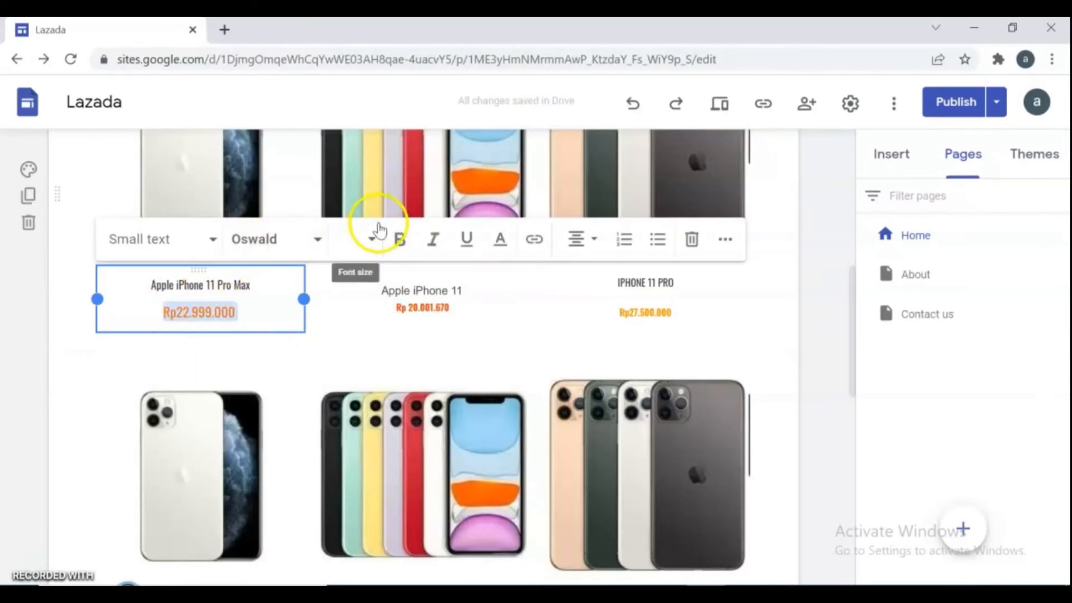
click(372, 240)
click(346, 288)
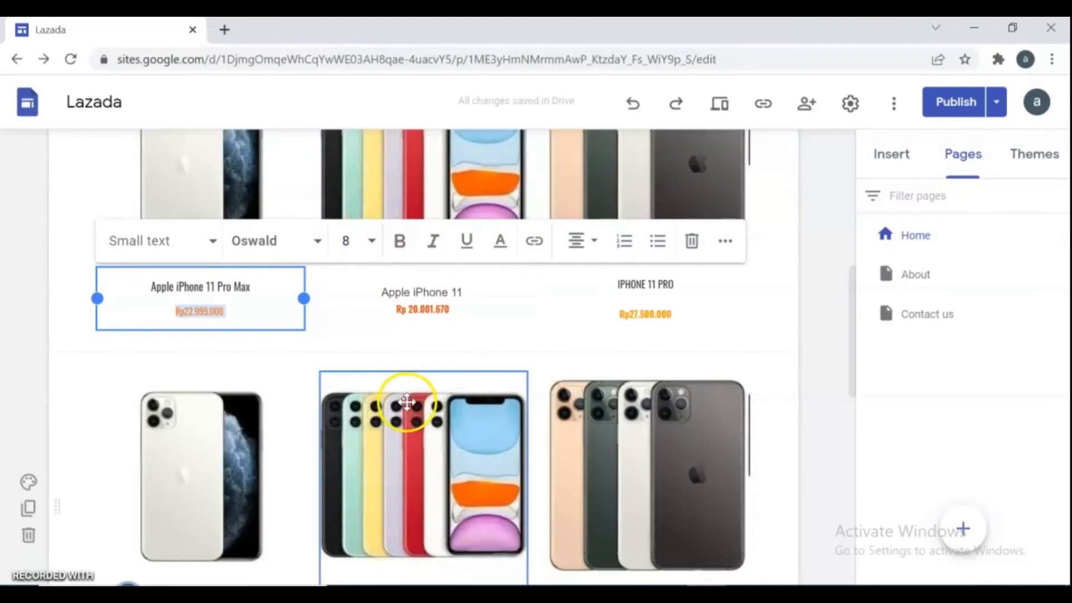
Delete the second iPhone product row and replace it with a duplicate of the restyled first row
click(84, 371)
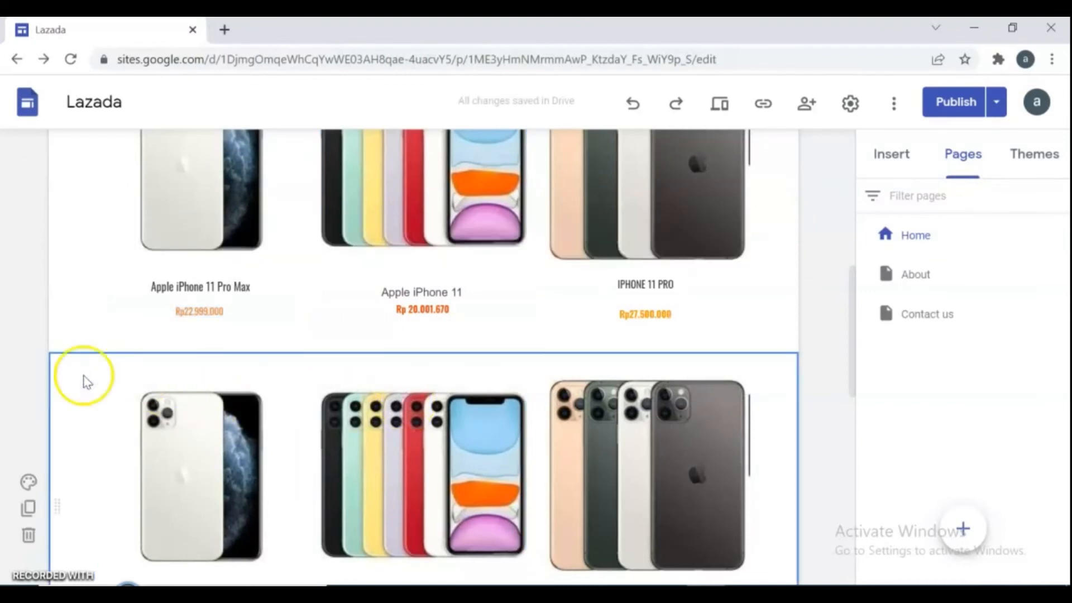
click(27, 533)
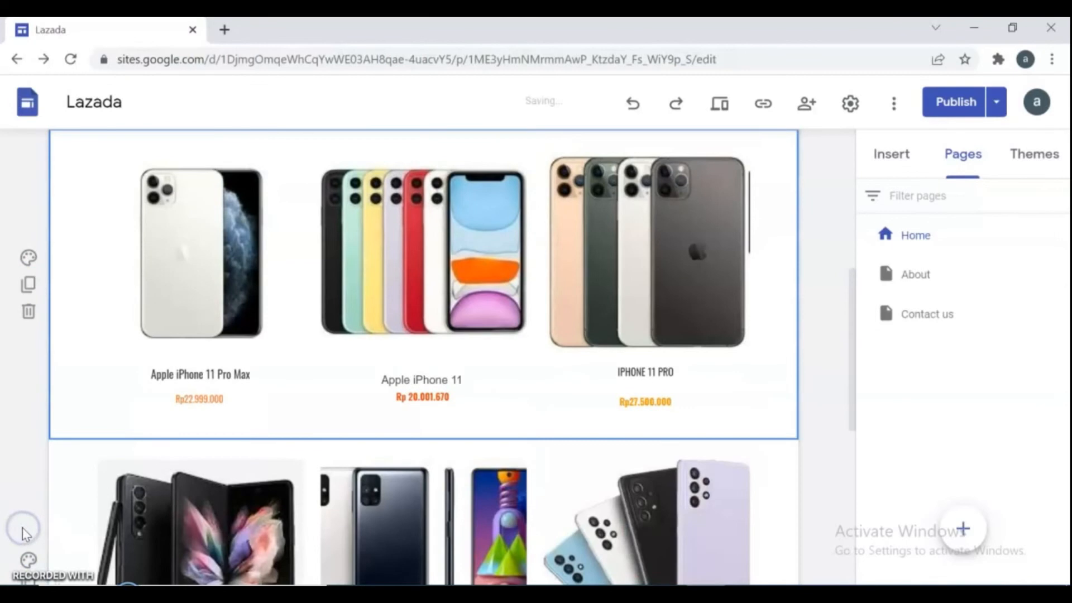
click(26, 286)
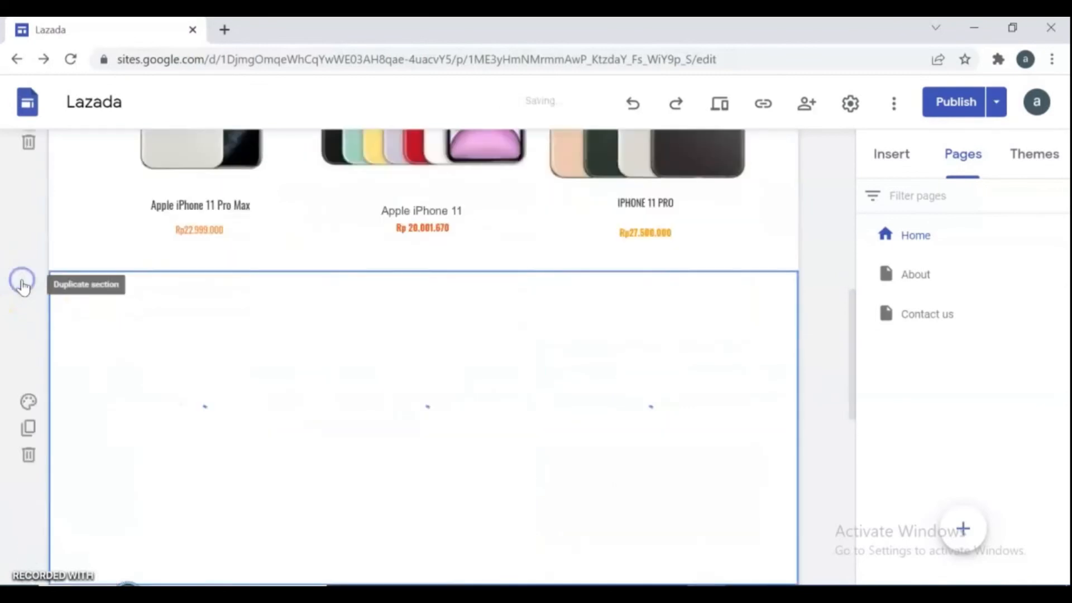
drag(851, 322, 902, 491)
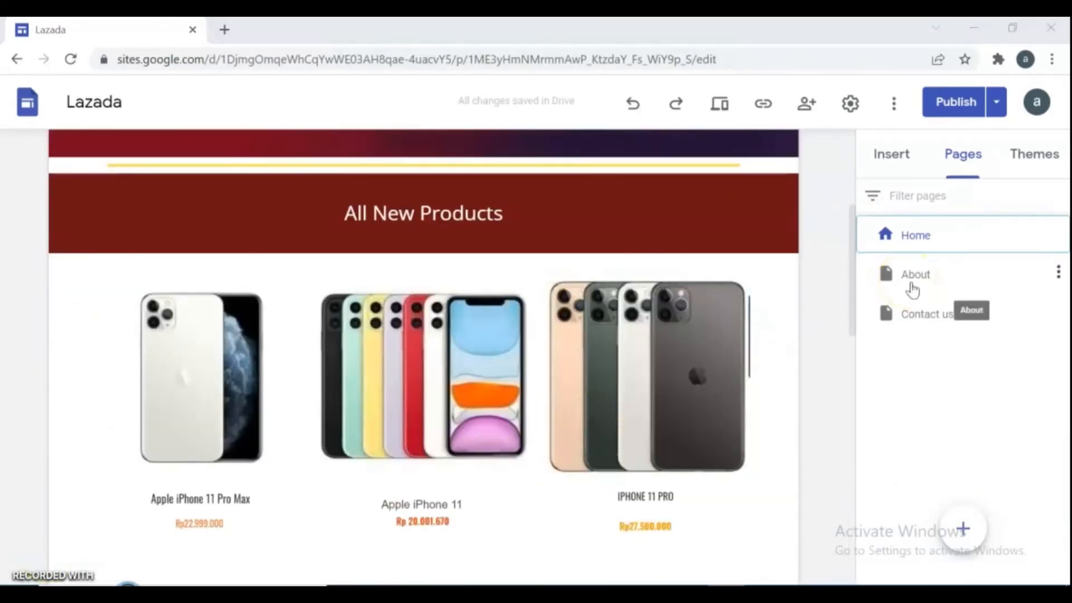
Open the Contact us page, add an empty text box below the hand image and duplicate its section
click(928, 313)
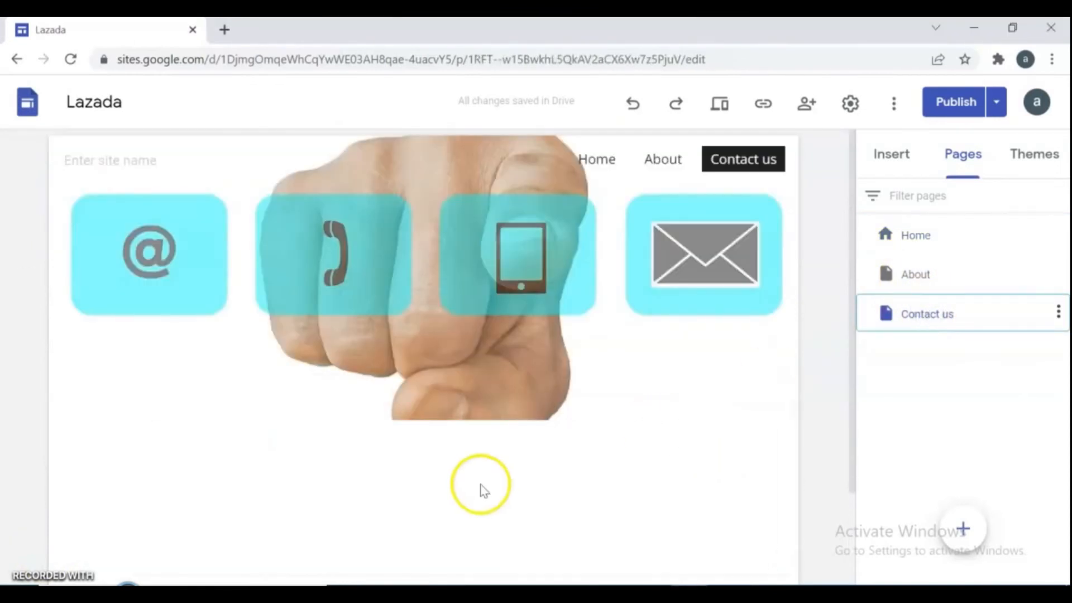
double_click(458, 497)
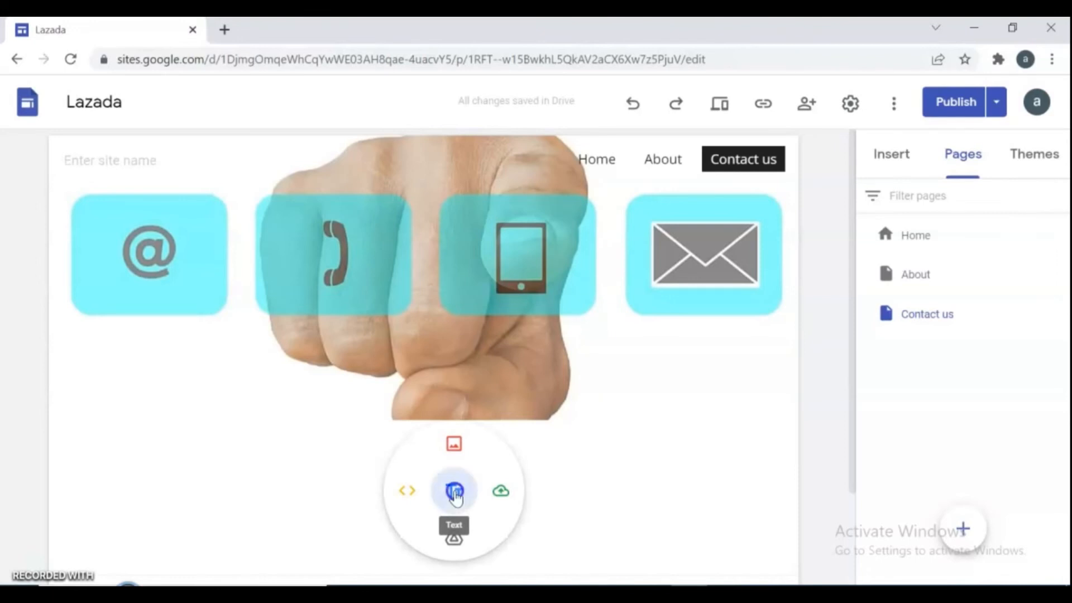
click(455, 492)
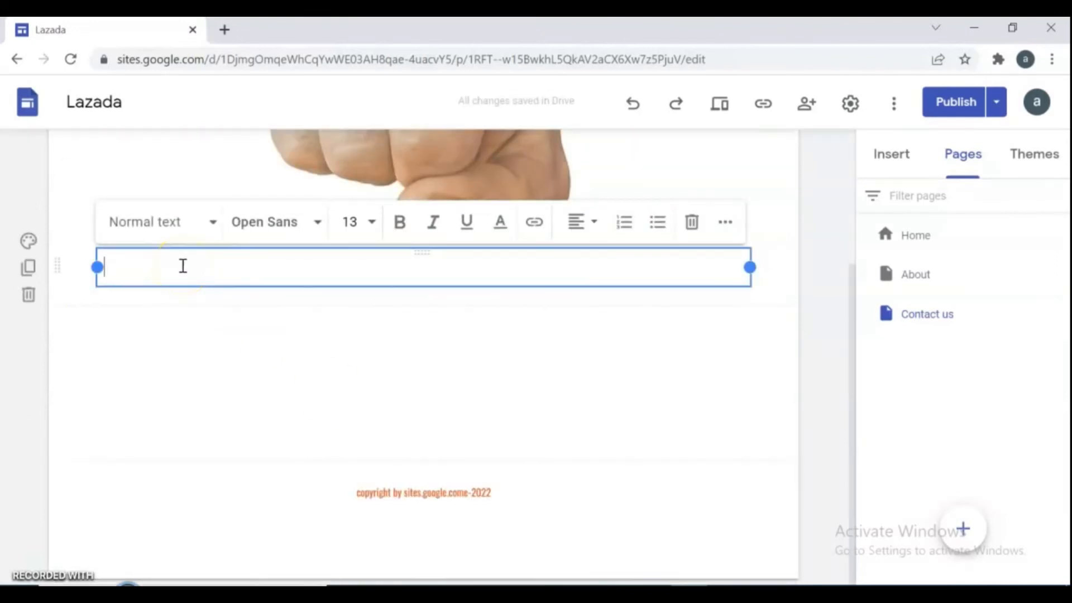
click(28, 267)
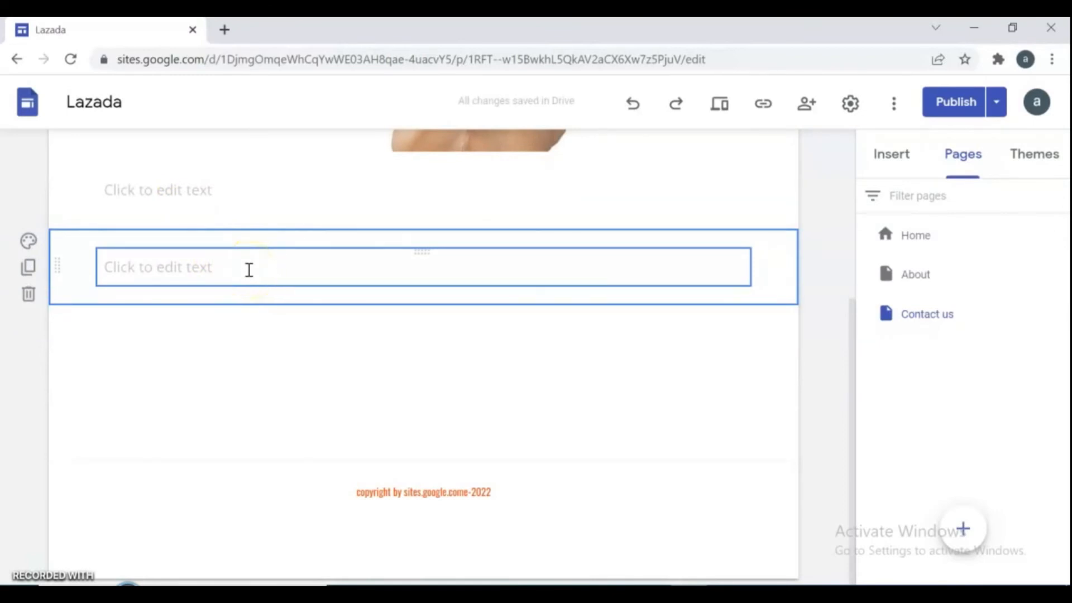
Insert a map of Jakarta below the text boxes and widen it to the full content width
click(905, 163)
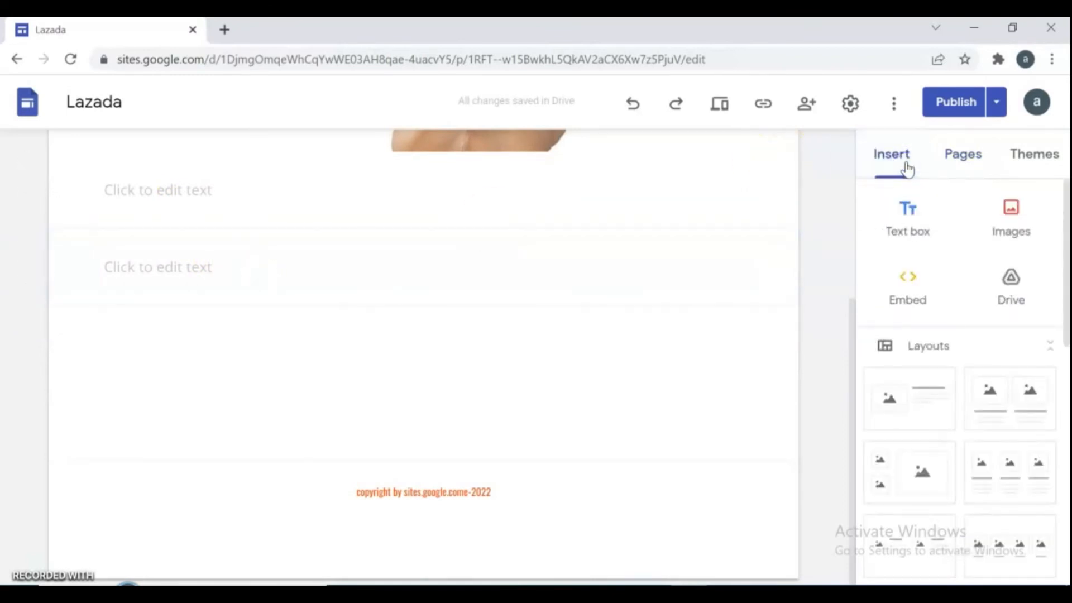
drag(1063, 212, 1065, 293)
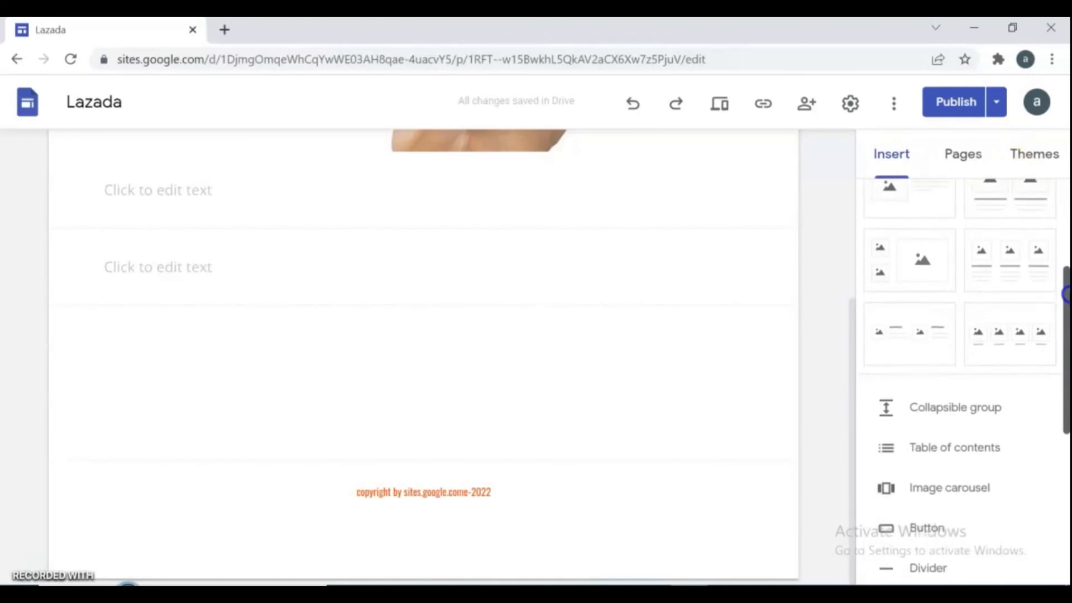
drag(1066, 293, 1066, 409)
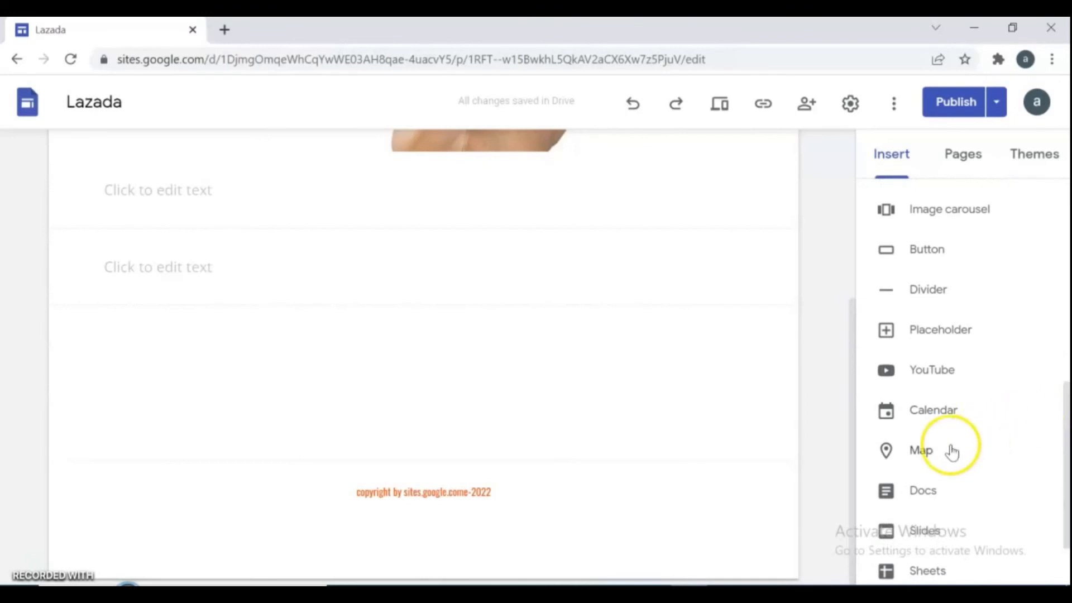
click(915, 453)
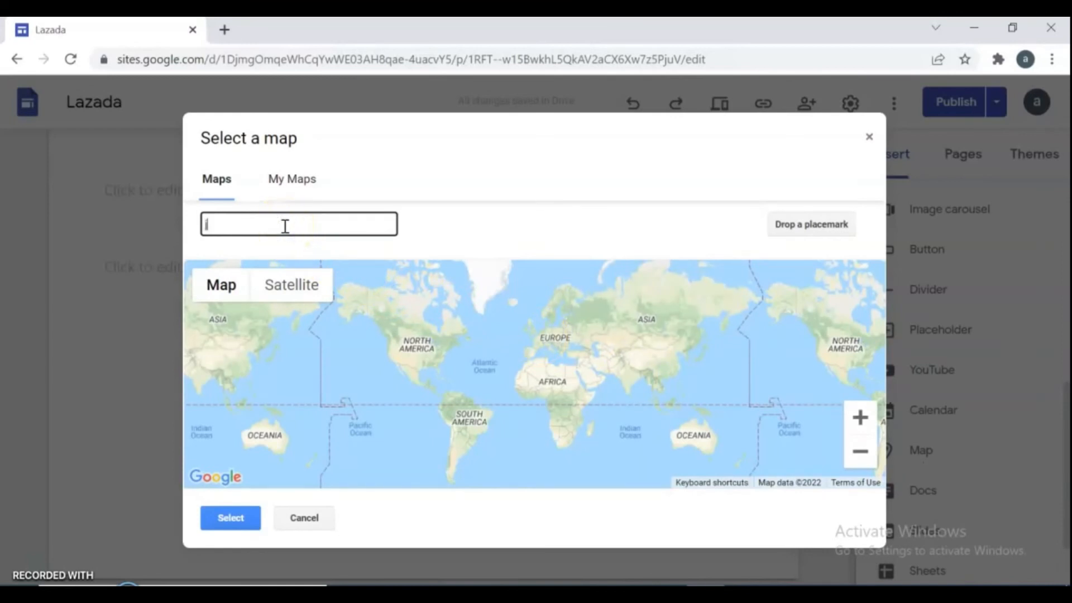
text(jakarta)
key(Return)
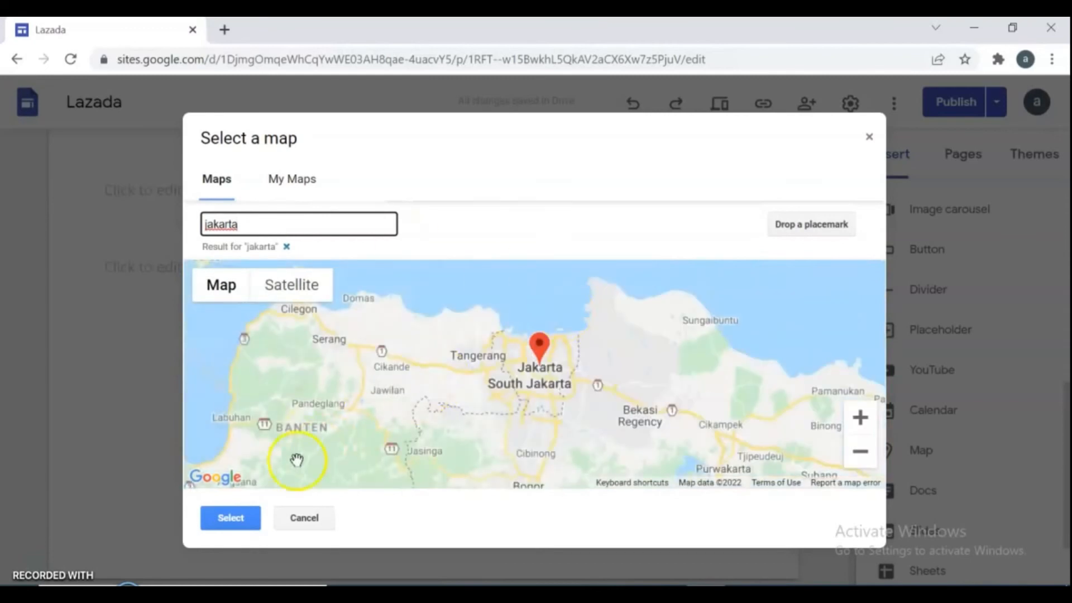
click(230, 518)
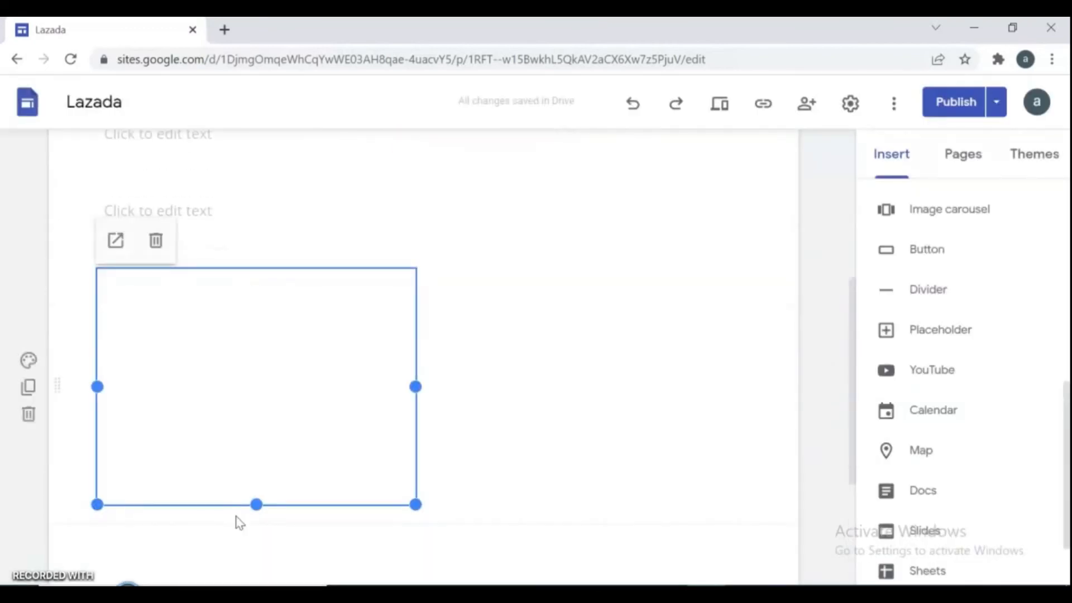
drag(415, 386, 749, 342)
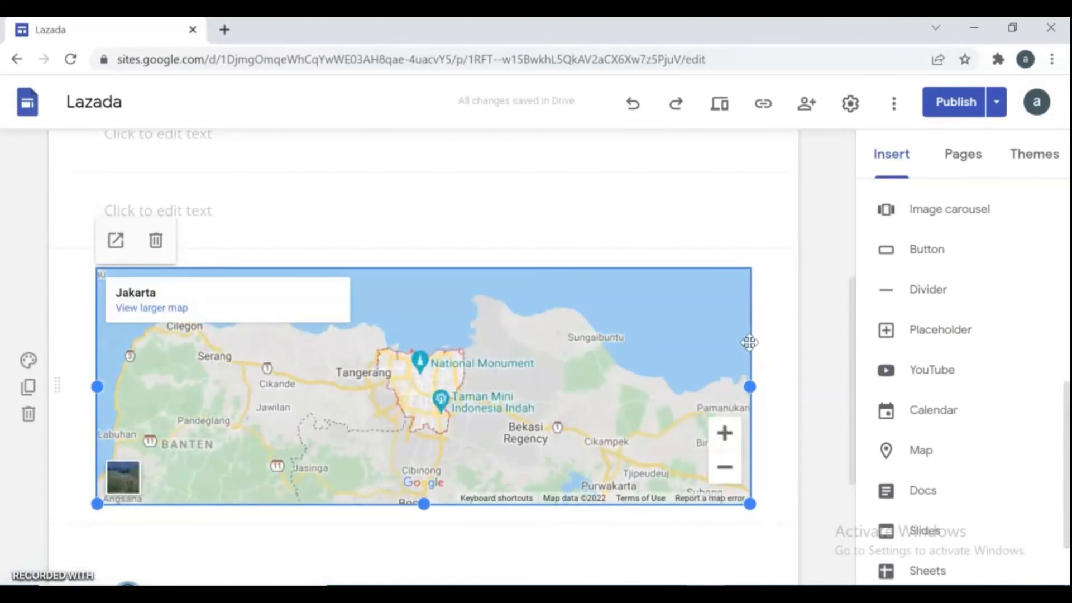
drag(854, 342, 804, 255)
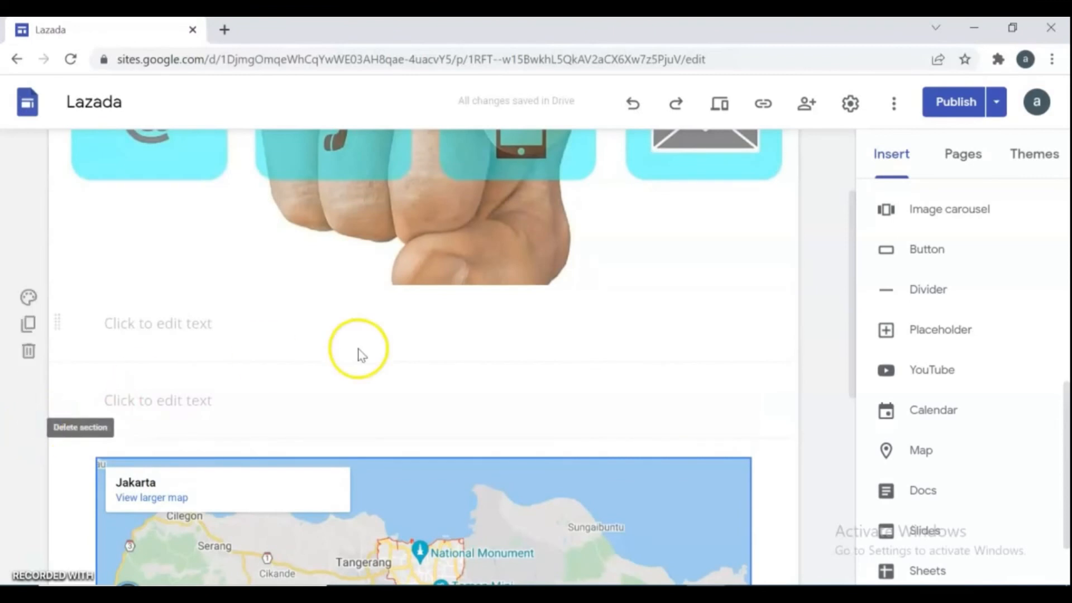
click(391, 384)
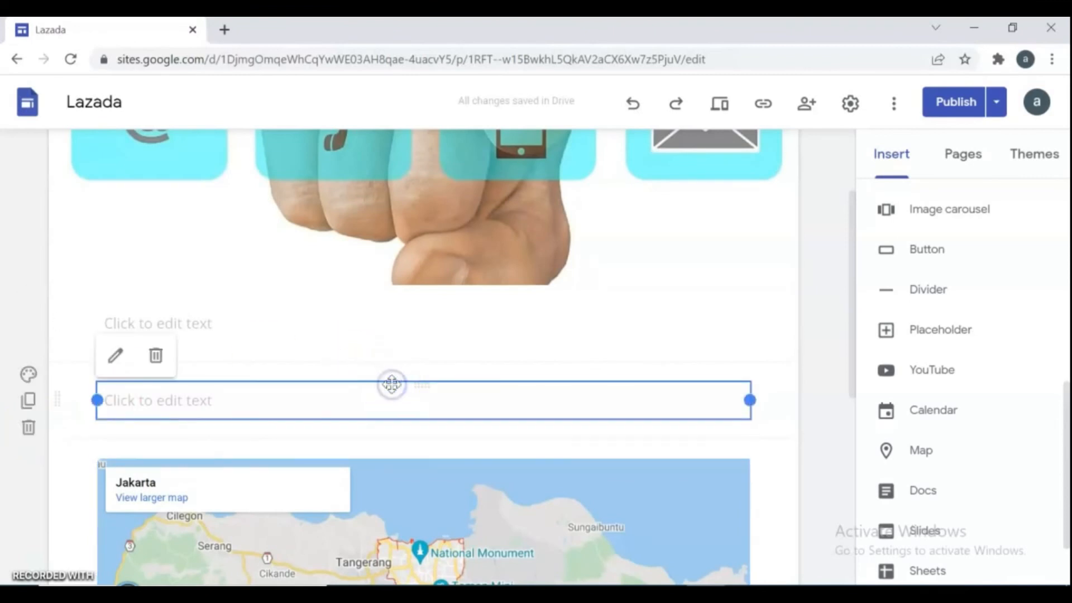
click(900, 368)
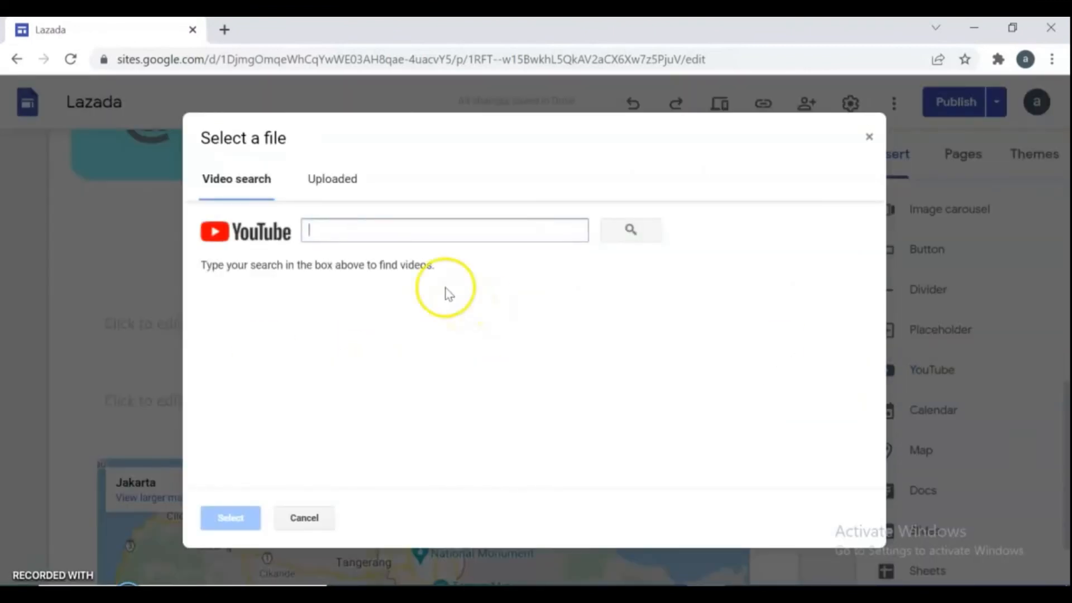
click(351, 239)
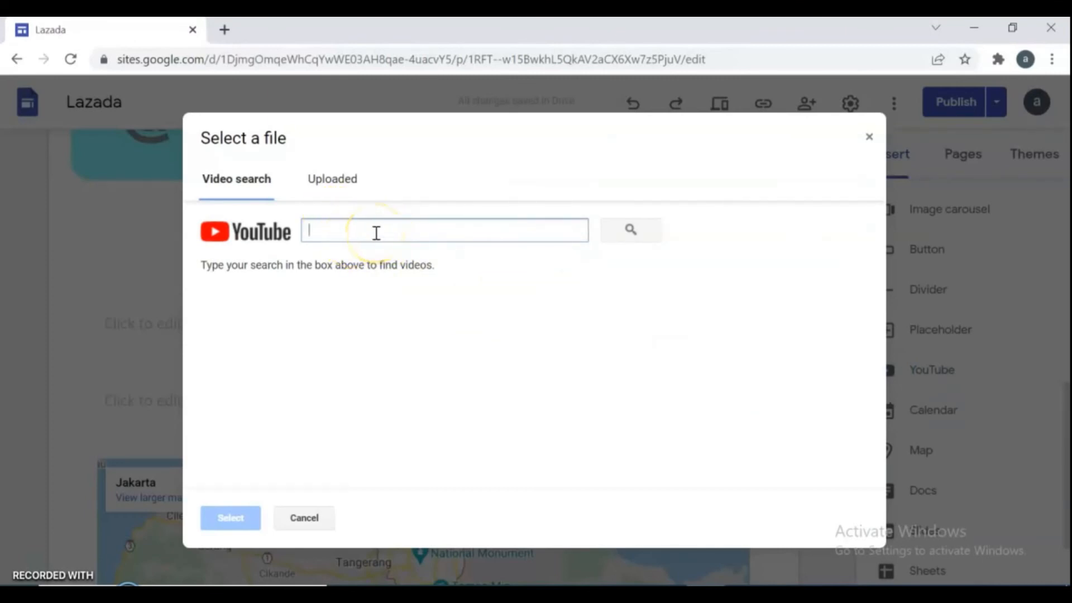
text(MAFTI)
key(Return)
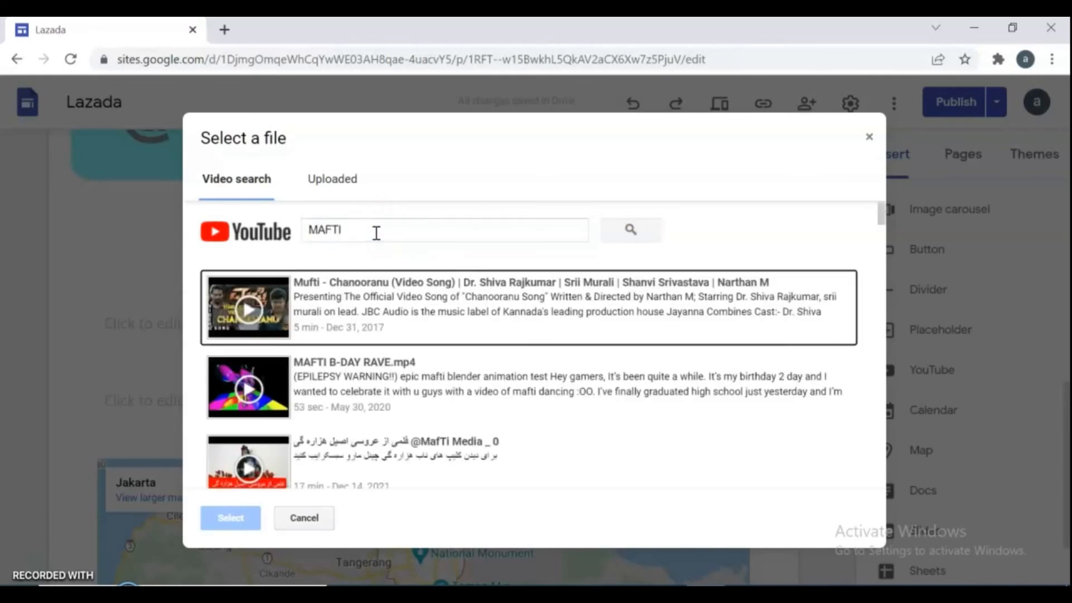
drag(880, 216, 980, 537)
click(343, 470)
click(238, 516)
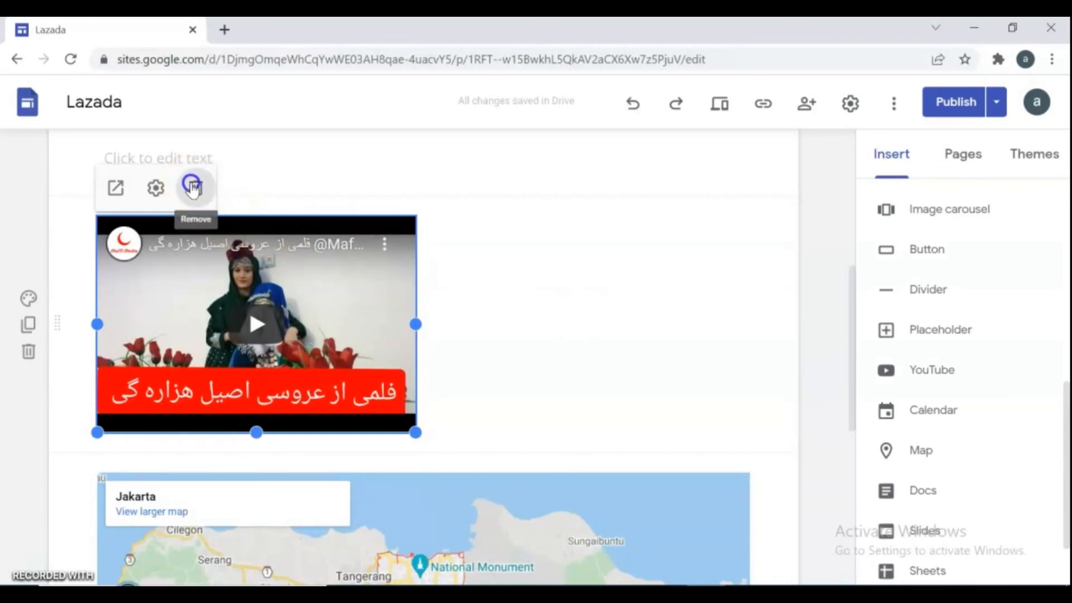
click(196, 187)
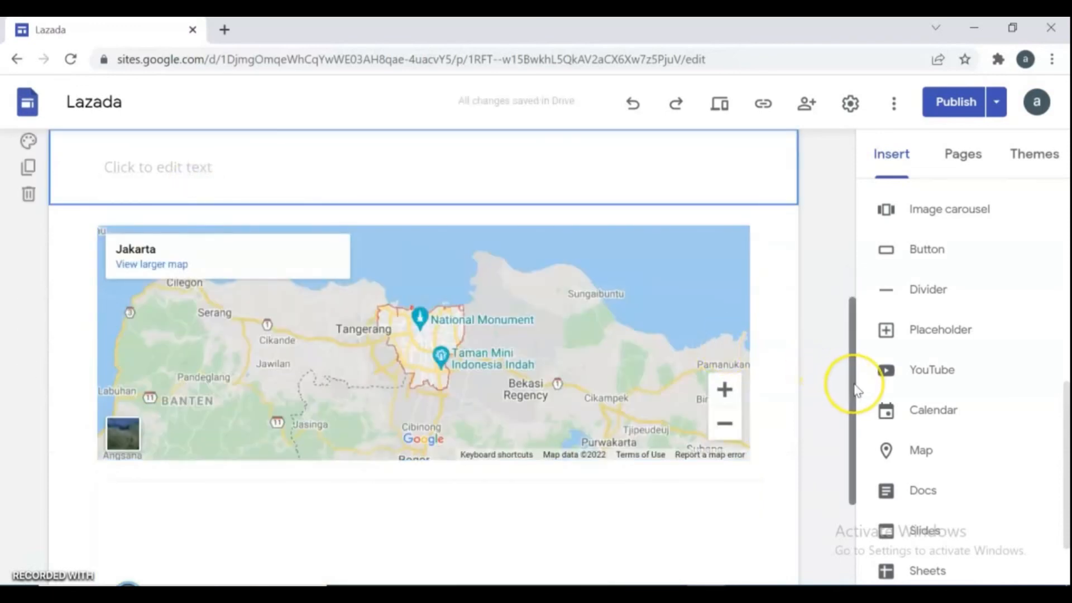
Check the recent Forms files available for insertion and close the list without adding any
drag(1065, 430, 1066, 493)
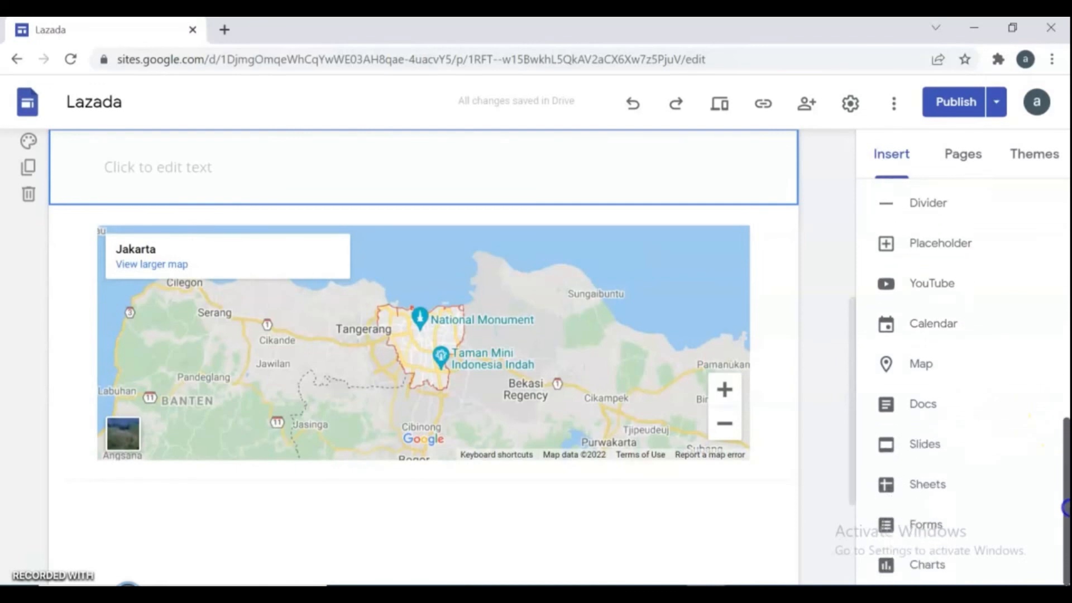
click(927, 528)
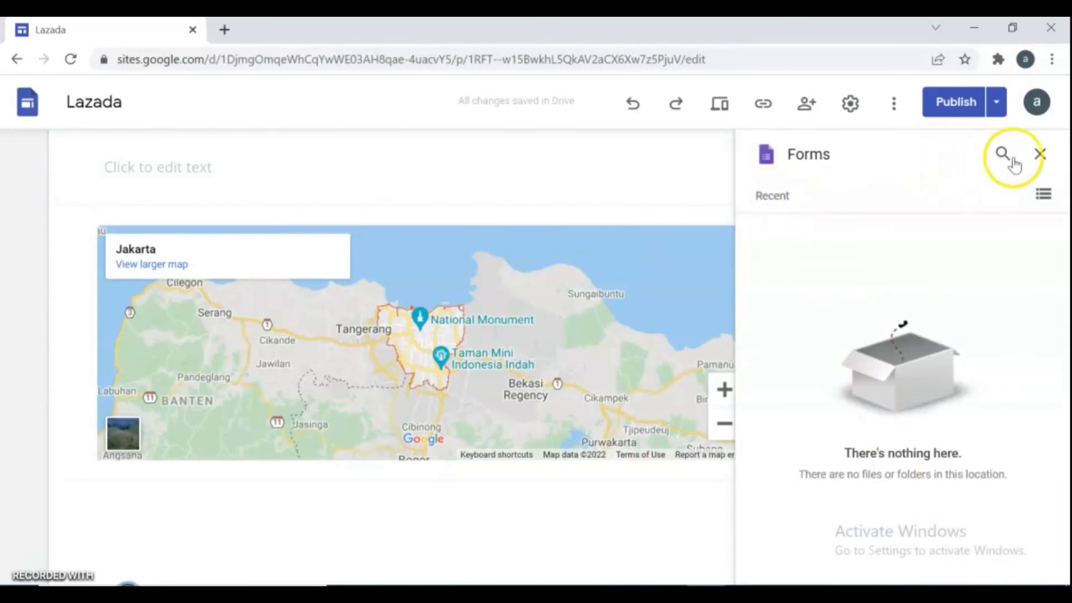
click(1039, 153)
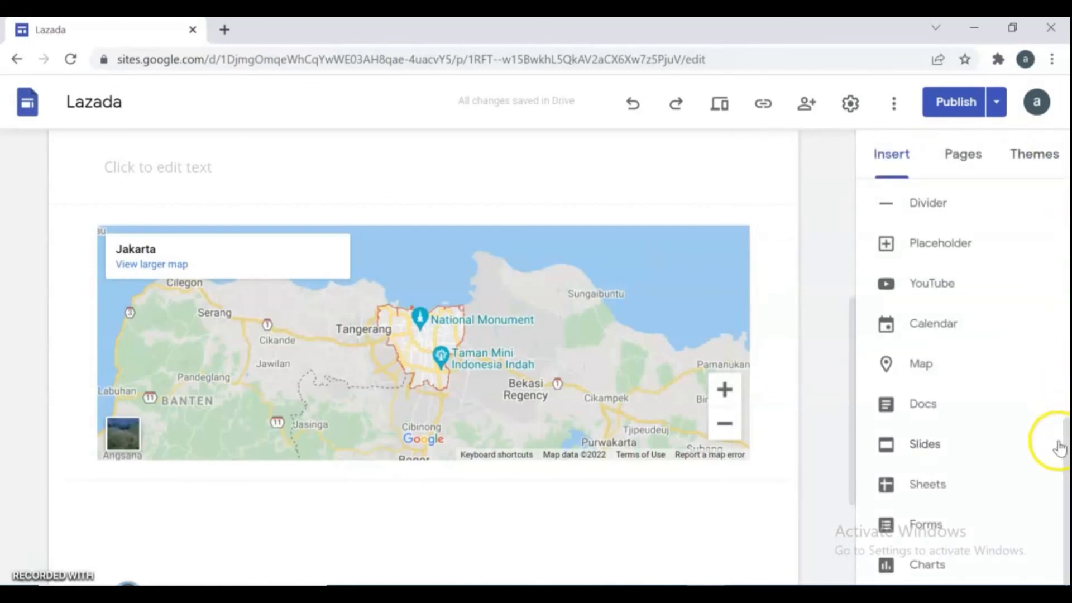
drag(1064, 446, 1045, 204)
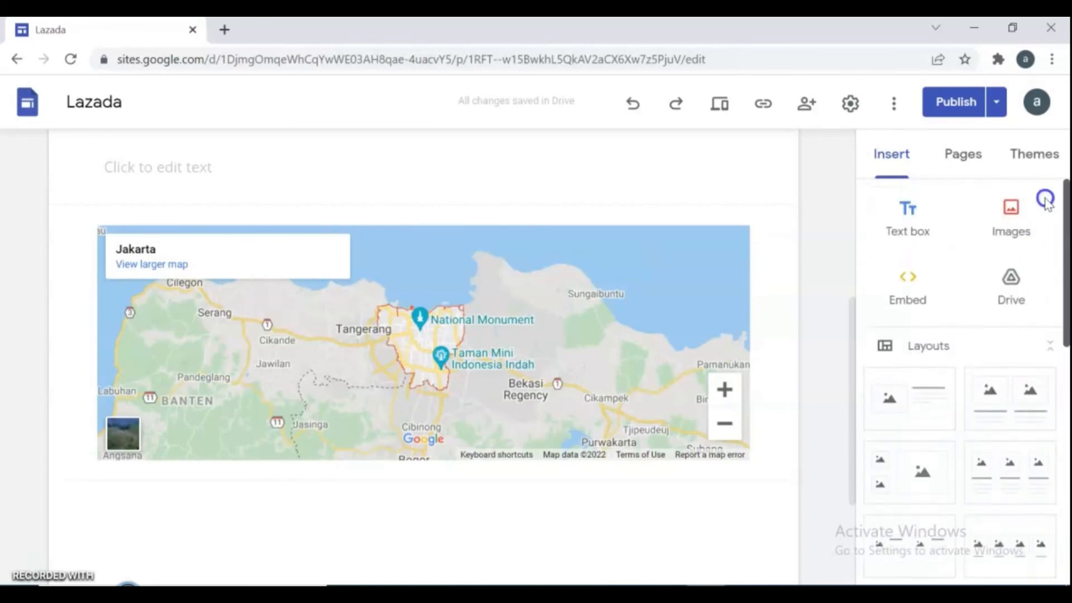
Leave the Contact us page and open the Home page for editing
click(501, 317)
drag(851, 358, 830, 158)
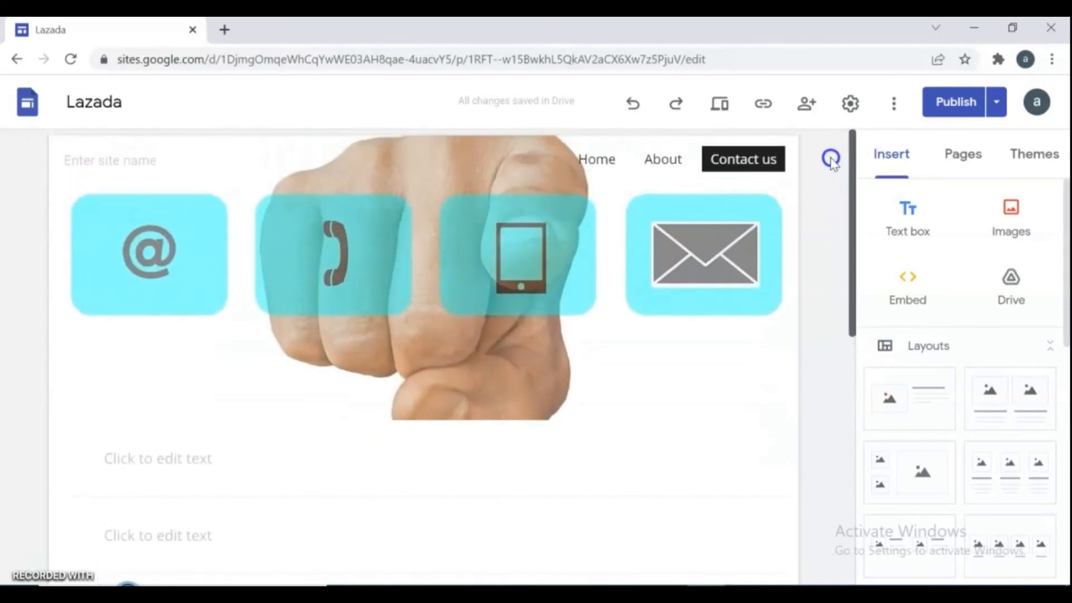
click(964, 155)
click(901, 247)
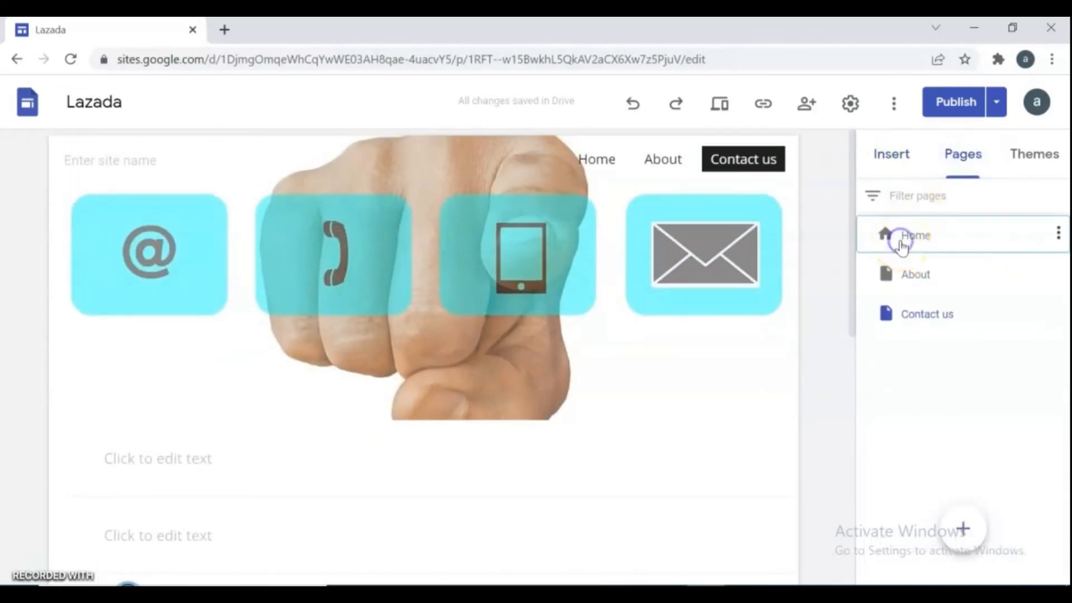